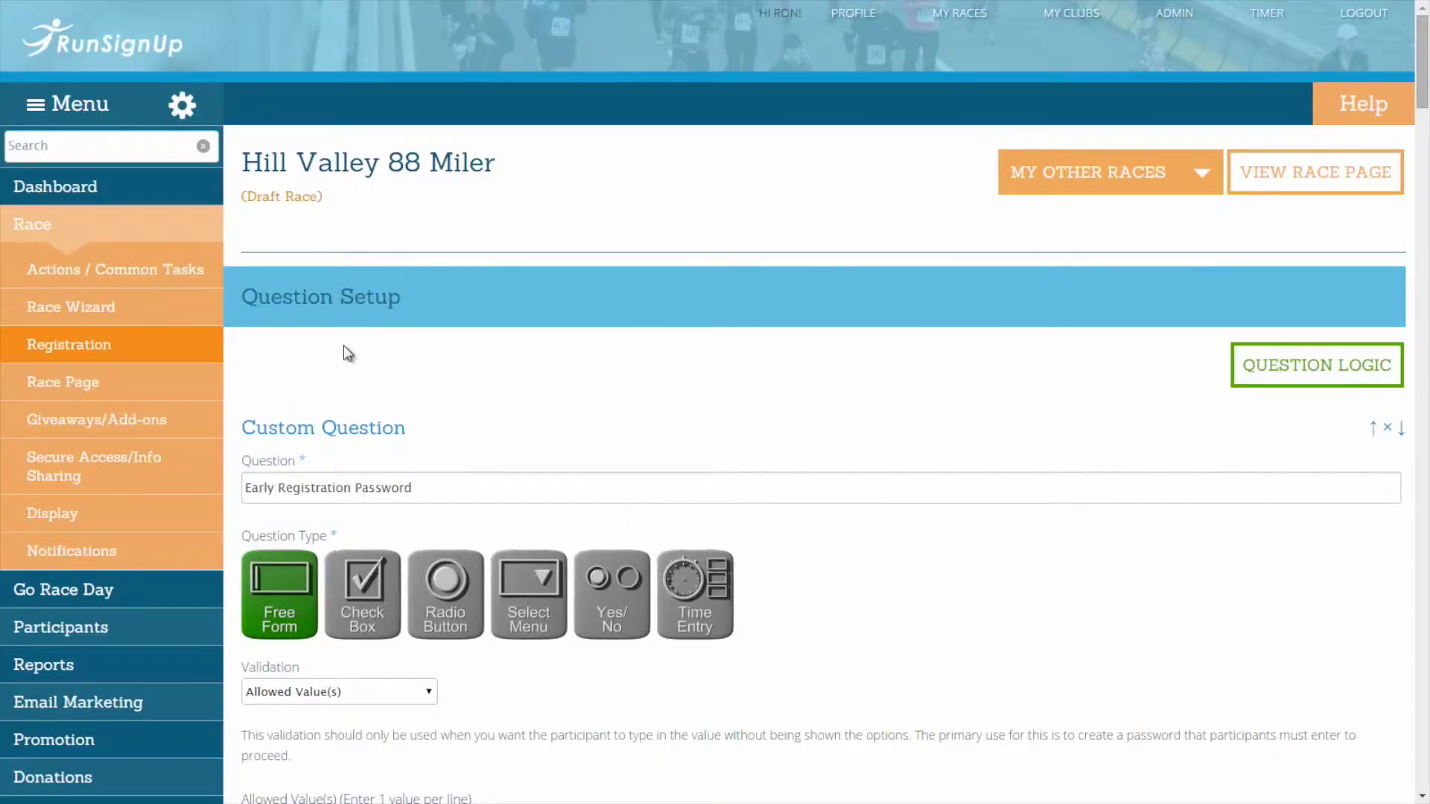
Check the Question Logic page's Depends On Response To column, then return to Question Setup.
{"action": "scroll", "coordinate": [342, 345], "scroll_direction": "down", "scroll_amount": 3}
{"action": "scroll", "coordinate": [343, 346], "scroll_direction": "down", "scroll_amount": 20}
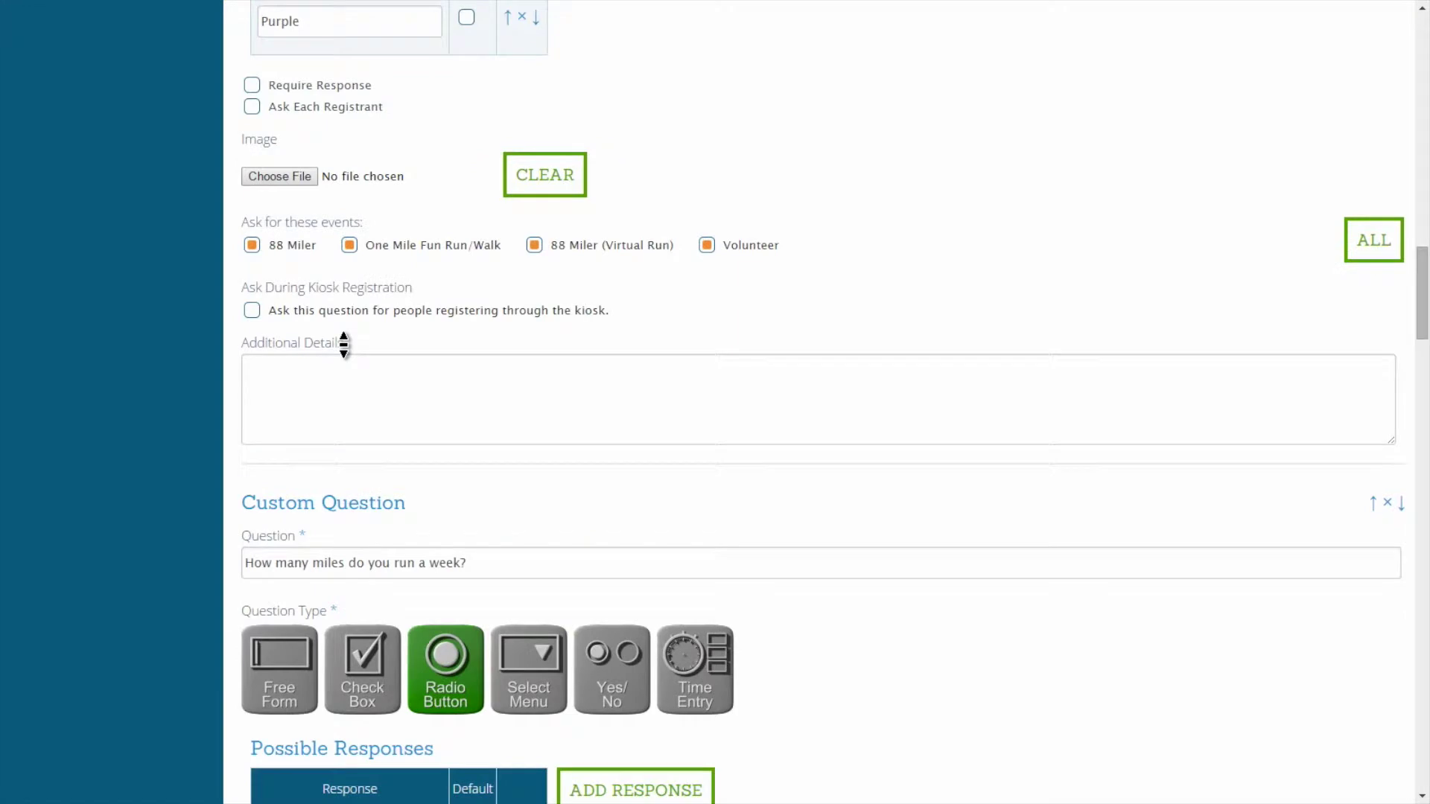
{"action": "scroll", "coordinate": [343, 344], "scroll_direction": "up", "scroll_amount": 20}
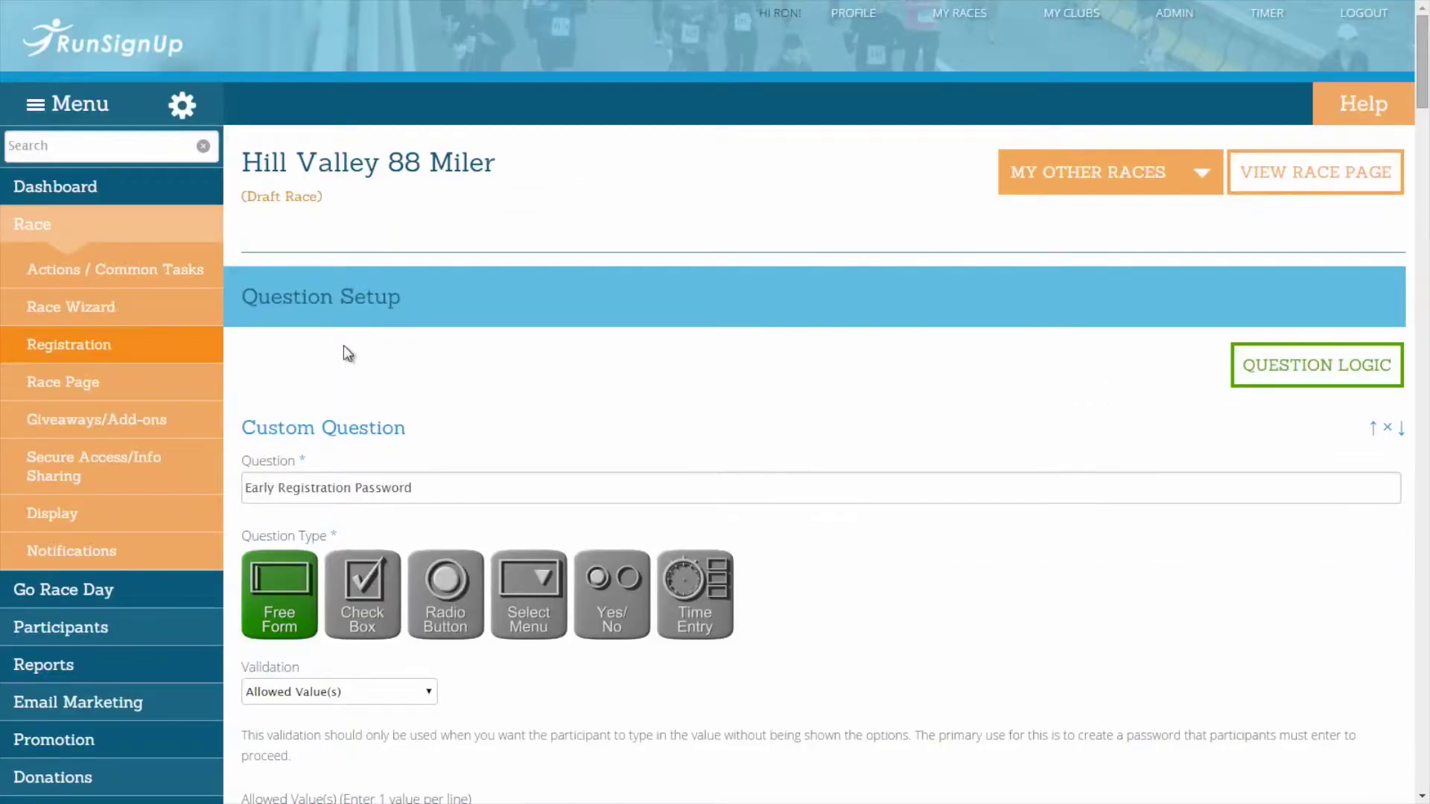
{"action": "left_click", "coordinate": [1266, 375]}
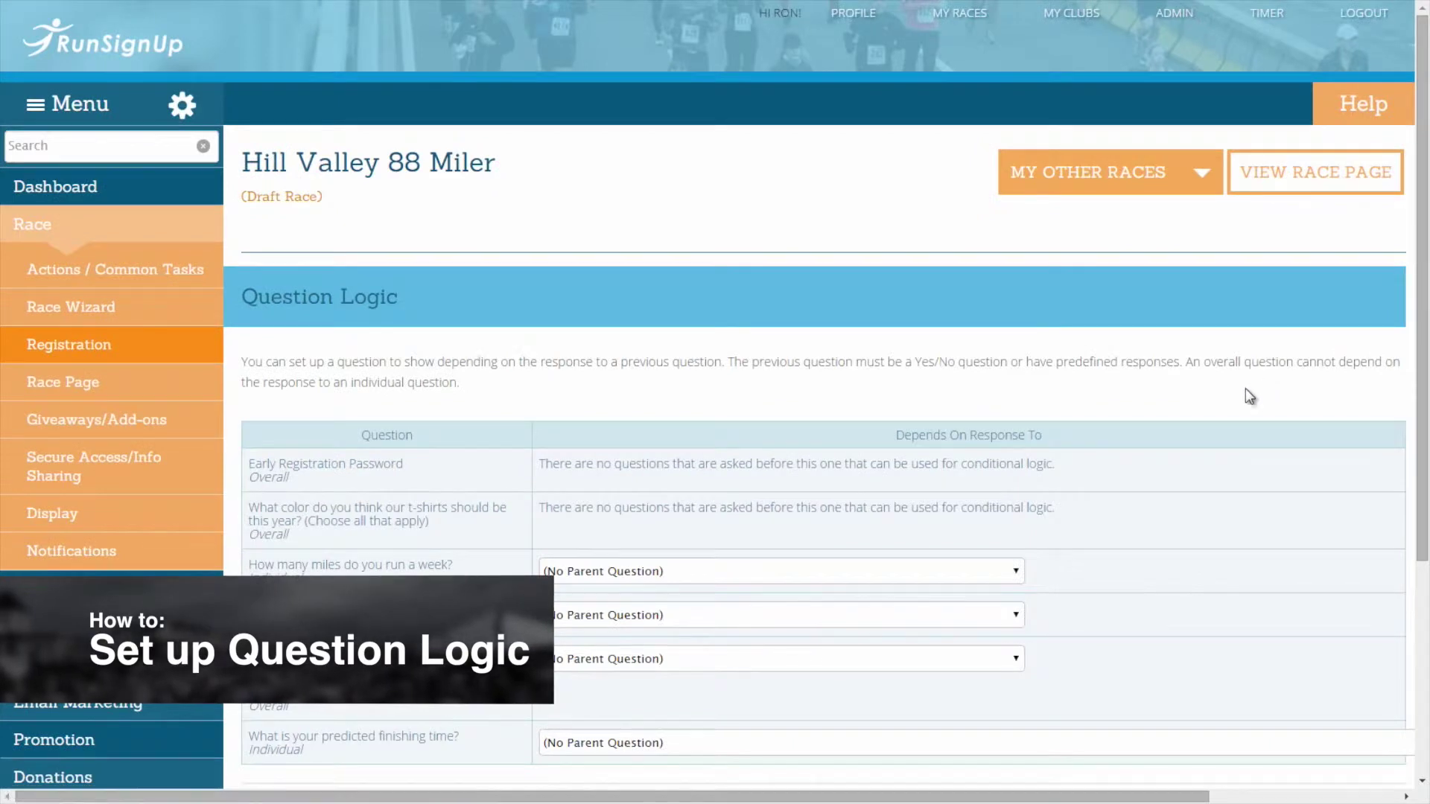
{"action": "scroll", "coordinate": [1243, 397], "scroll_direction": "down", "scroll_amount": 4}
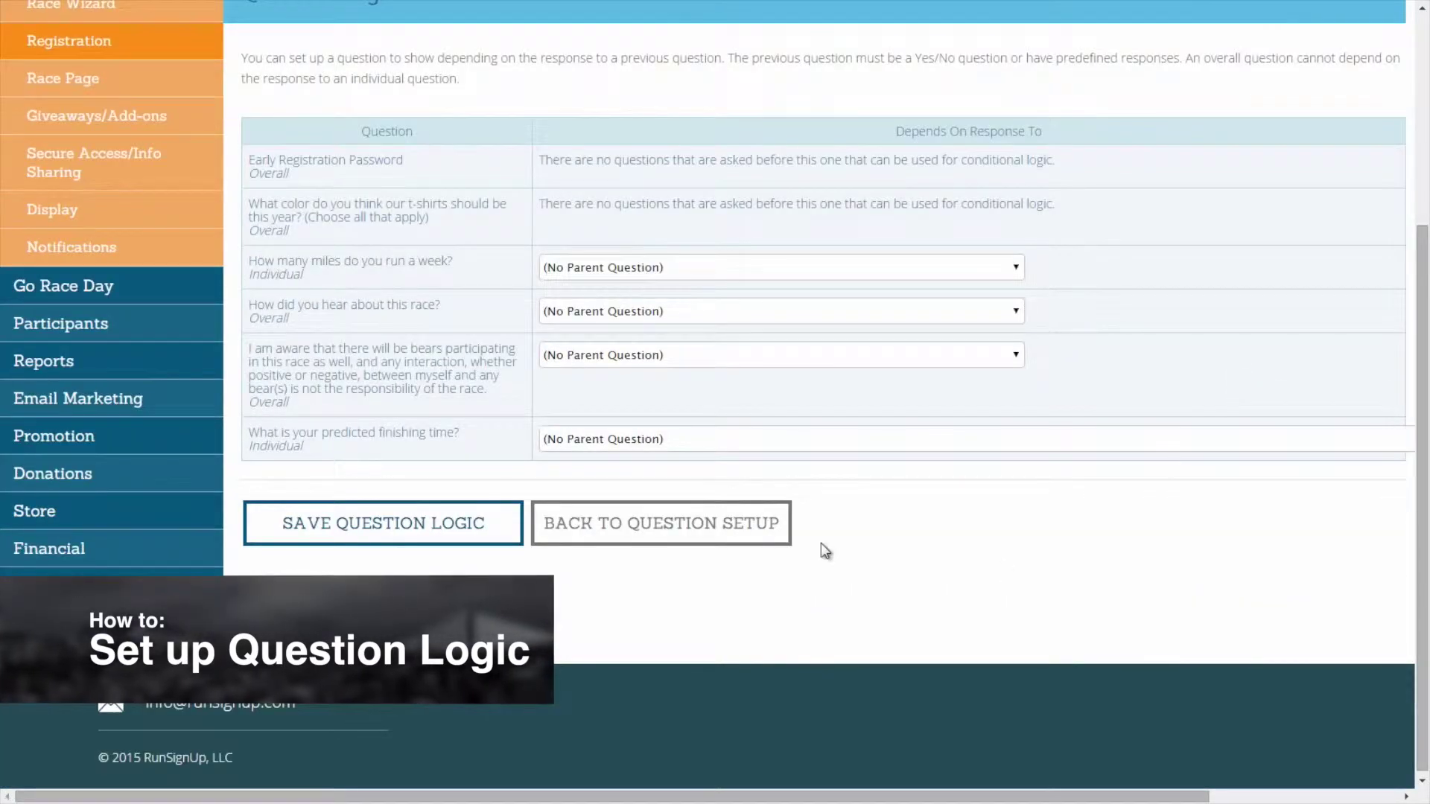
{"action": "left_click", "coordinate": [740, 525]}
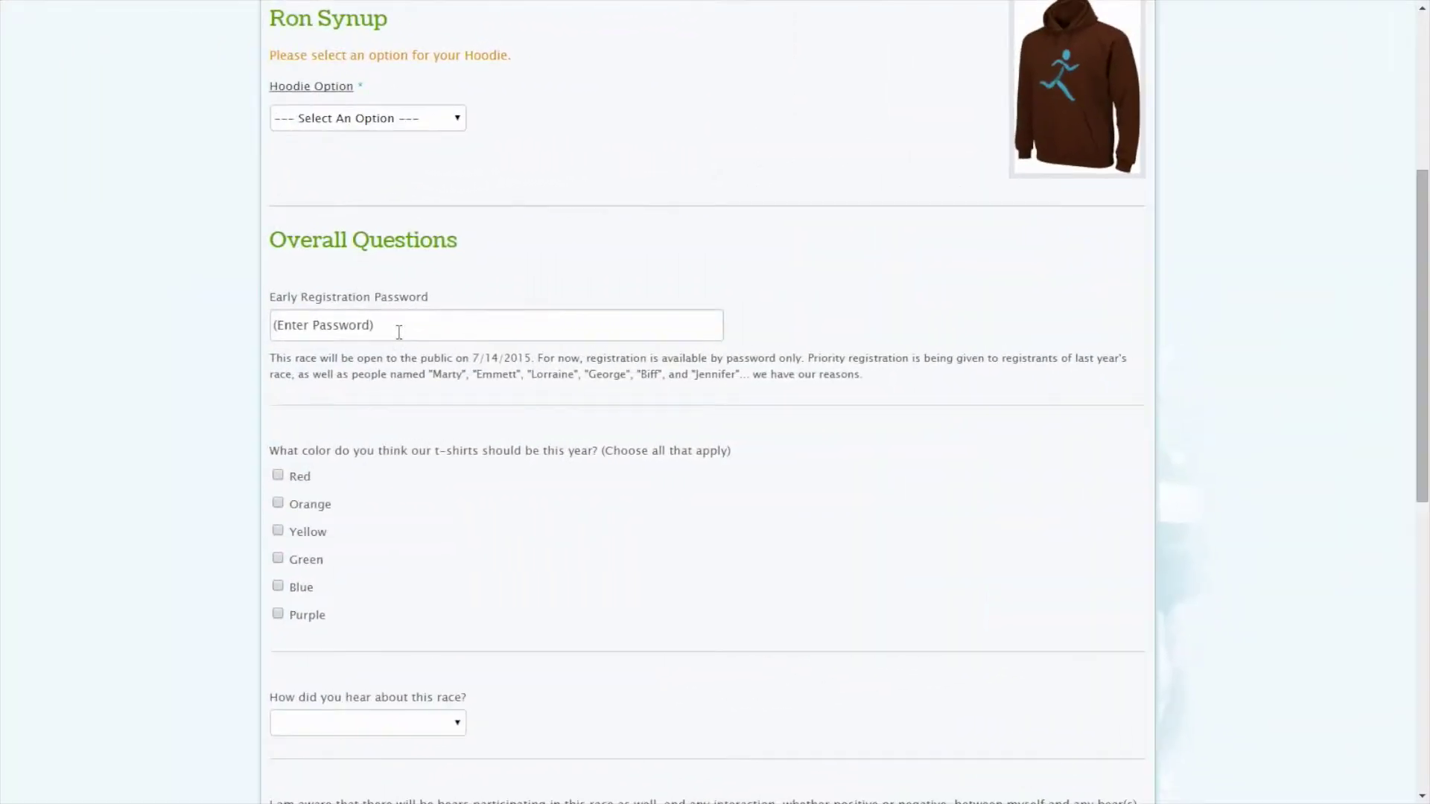
Enter the early registration password, tick the Yellow t-shirt colour, and choose A Friend.
{"action": "left_click", "coordinate": [399, 332]}
{"action": "type", "text": "Password"}
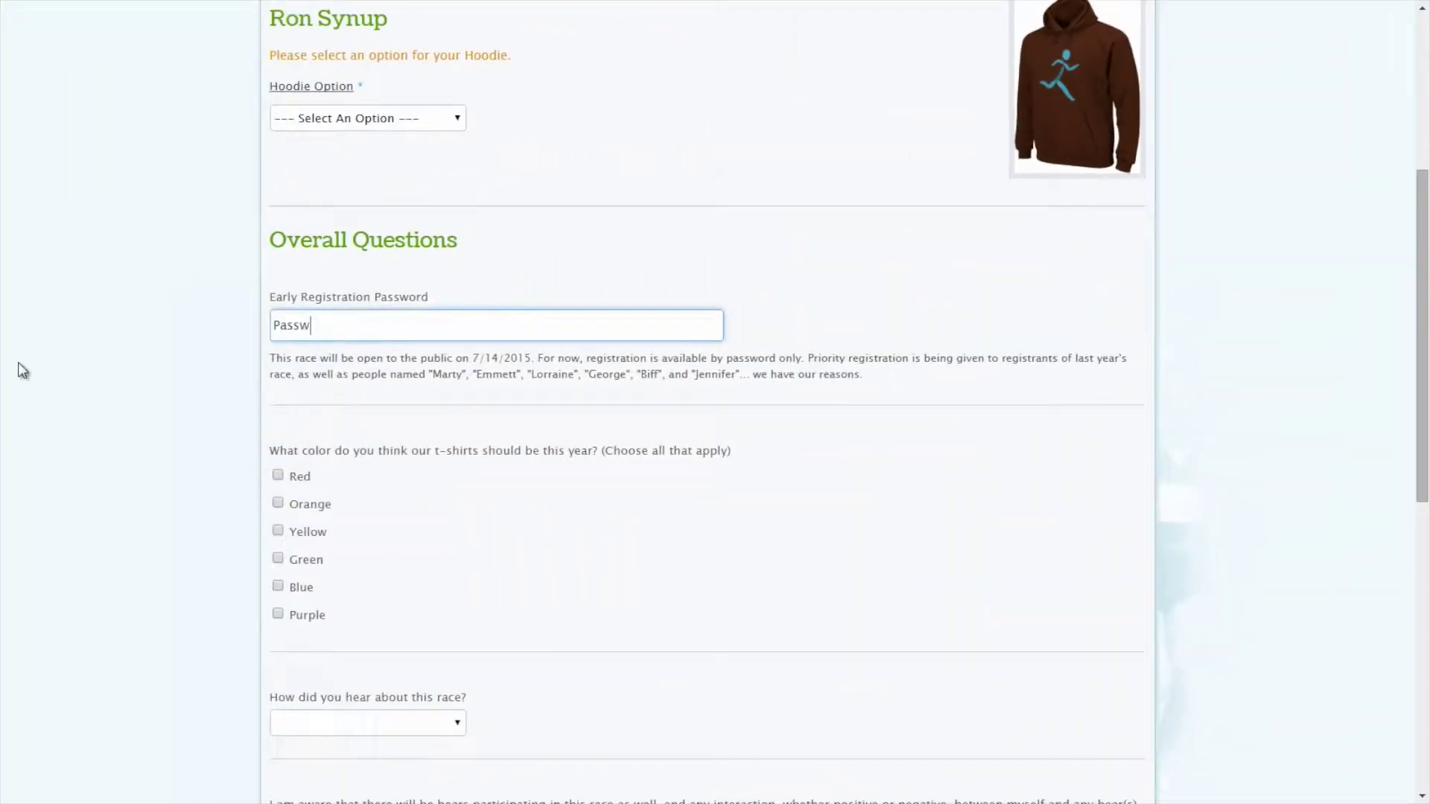
{"action": "left_click", "coordinate": [281, 532]}
{"action": "scroll", "coordinate": [284, 534], "scroll_direction": "down", "scroll_amount": 2}
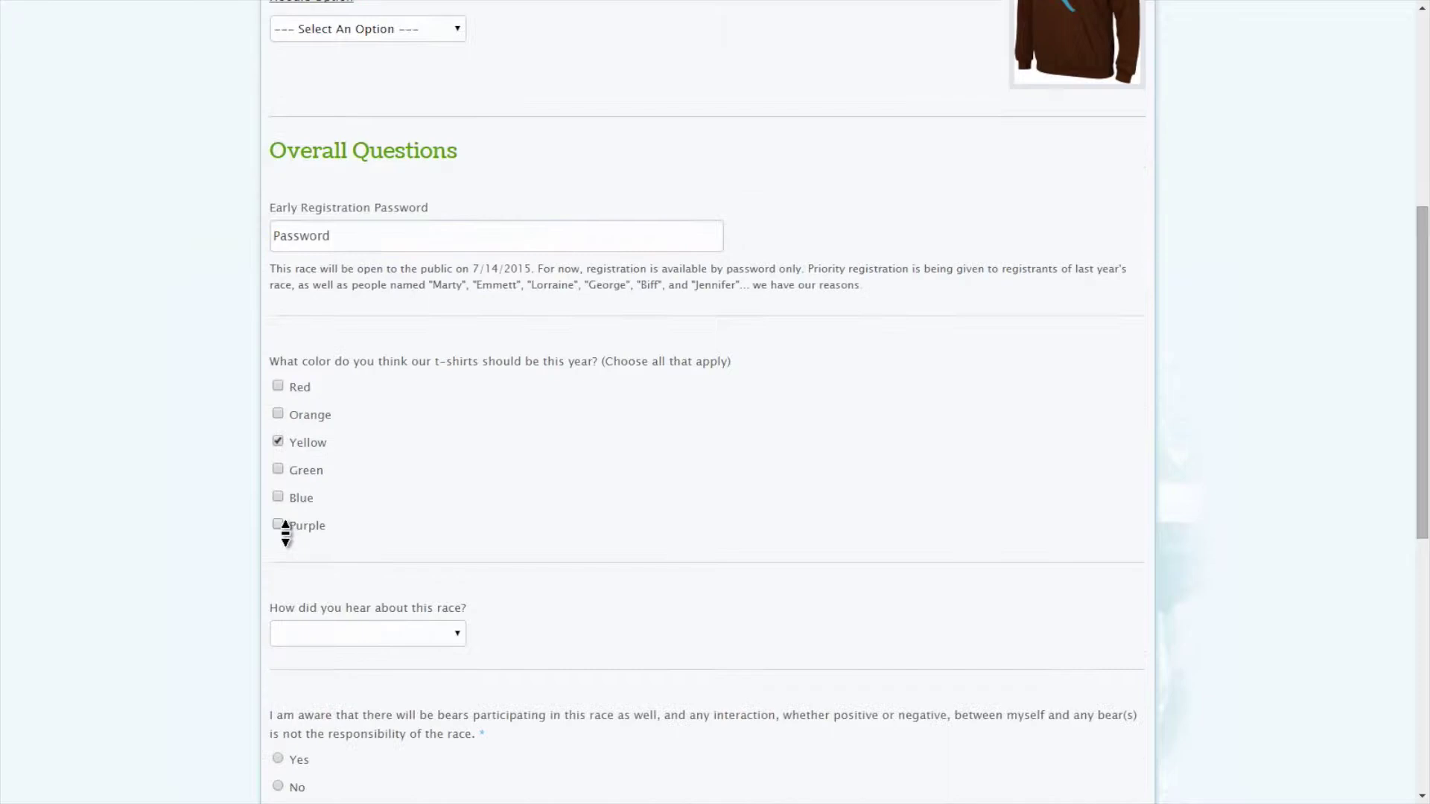
{"action": "left_click", "coordinate": [300, 543]}
{"action": "left_click", "coordinate": [295, 603]}
Answer Yes to the bears notice, 30 - 40 Miles weekly, and a 0 hr 34 min finishing time.
{"action": "scroll", "coordinate": [294, 605], "scroll_direction": "down", "scroll_amount": 2}
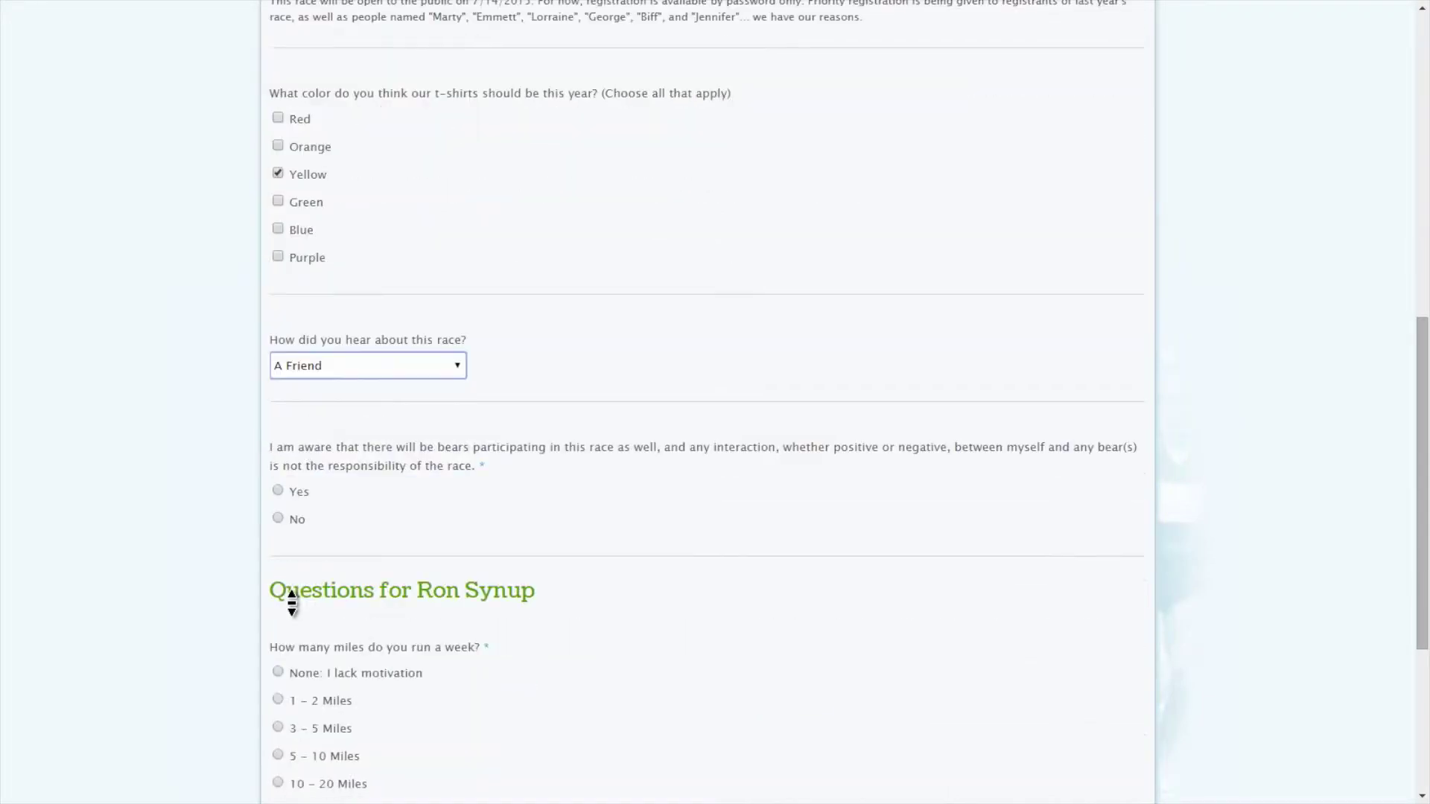
{"action": "left_click", "coordinate": [282, 491]}
{"action": "scroll", "coordinate": [285, 494], "scroll_direction": "down", "scroll_amount": 3}
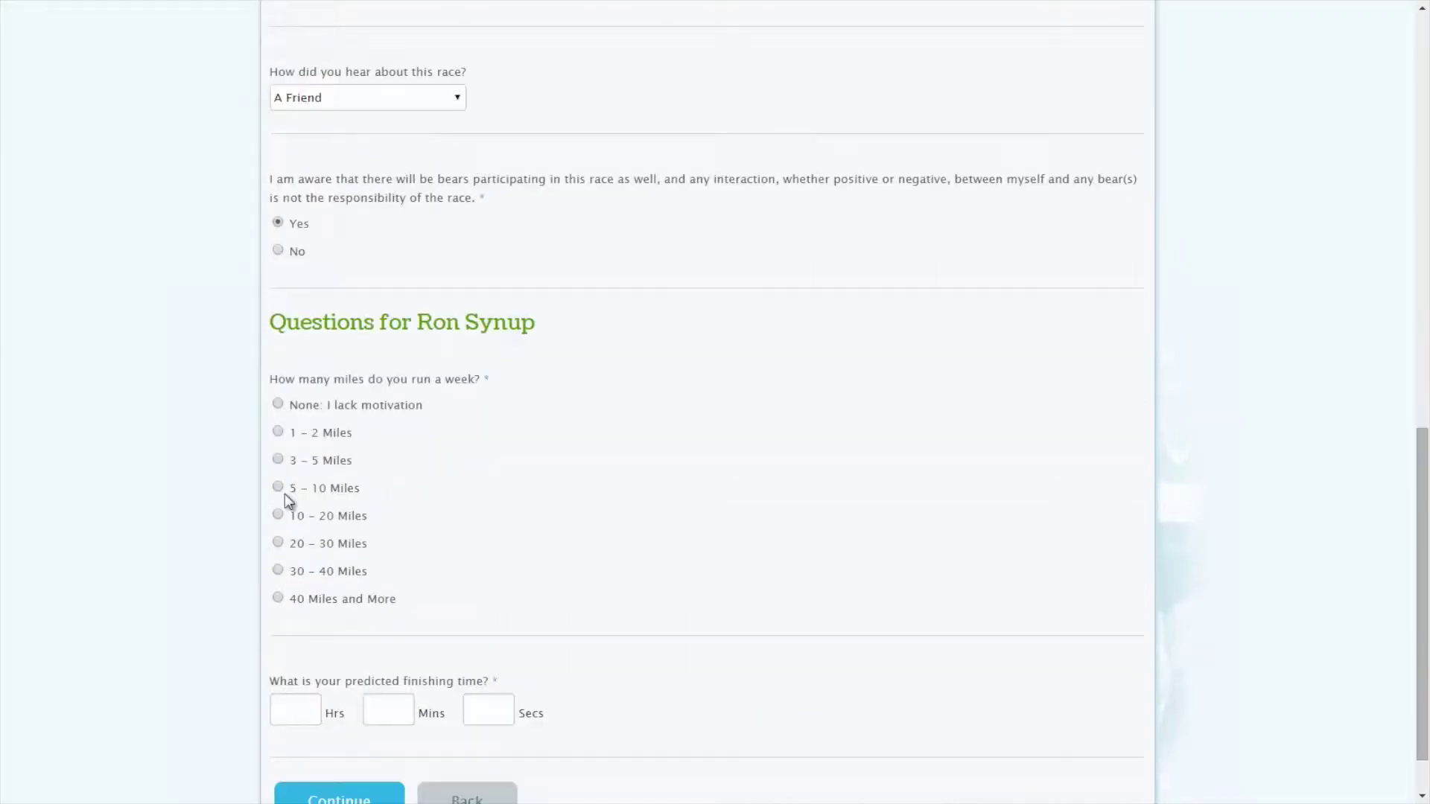
{"action": "left_click", "coordinate": [312, 571]}
{"action": "scroll", "coordinate": [312, 575], "scroll_direction": "down", "scroll_amount": 1}
{"action": "left_click", "coordinate": [303, 641]}
{"action": "type", "text": "0"}
{"action": "key", "text": "Tab"}
{"action": "key", "text": "Tab"}
{"action": "type", "text": "34"}
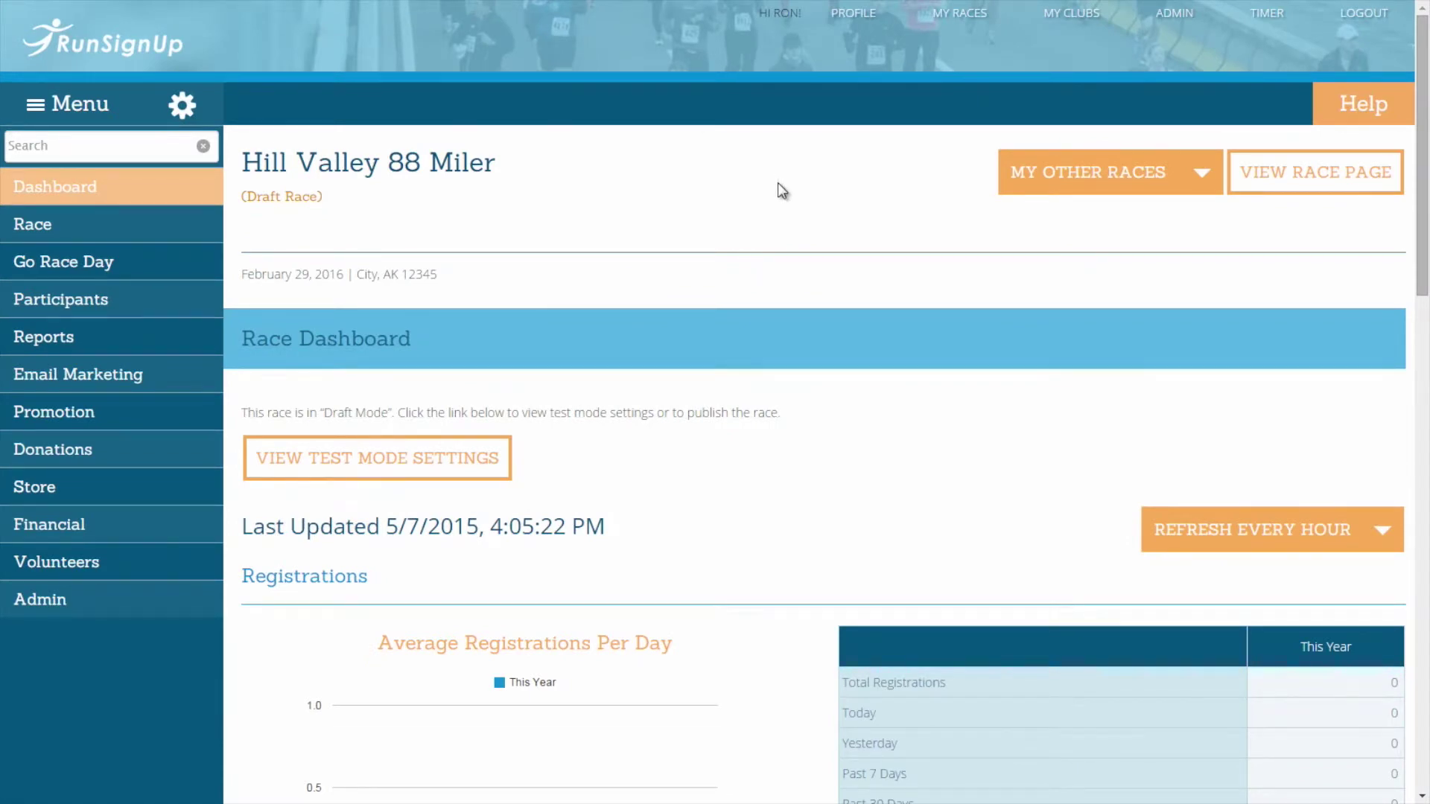
Go to Race > Registration > Questions and open Setup Member Questions for the Tester team.
{"action": "left_click", "coordinate": [196, 237]}
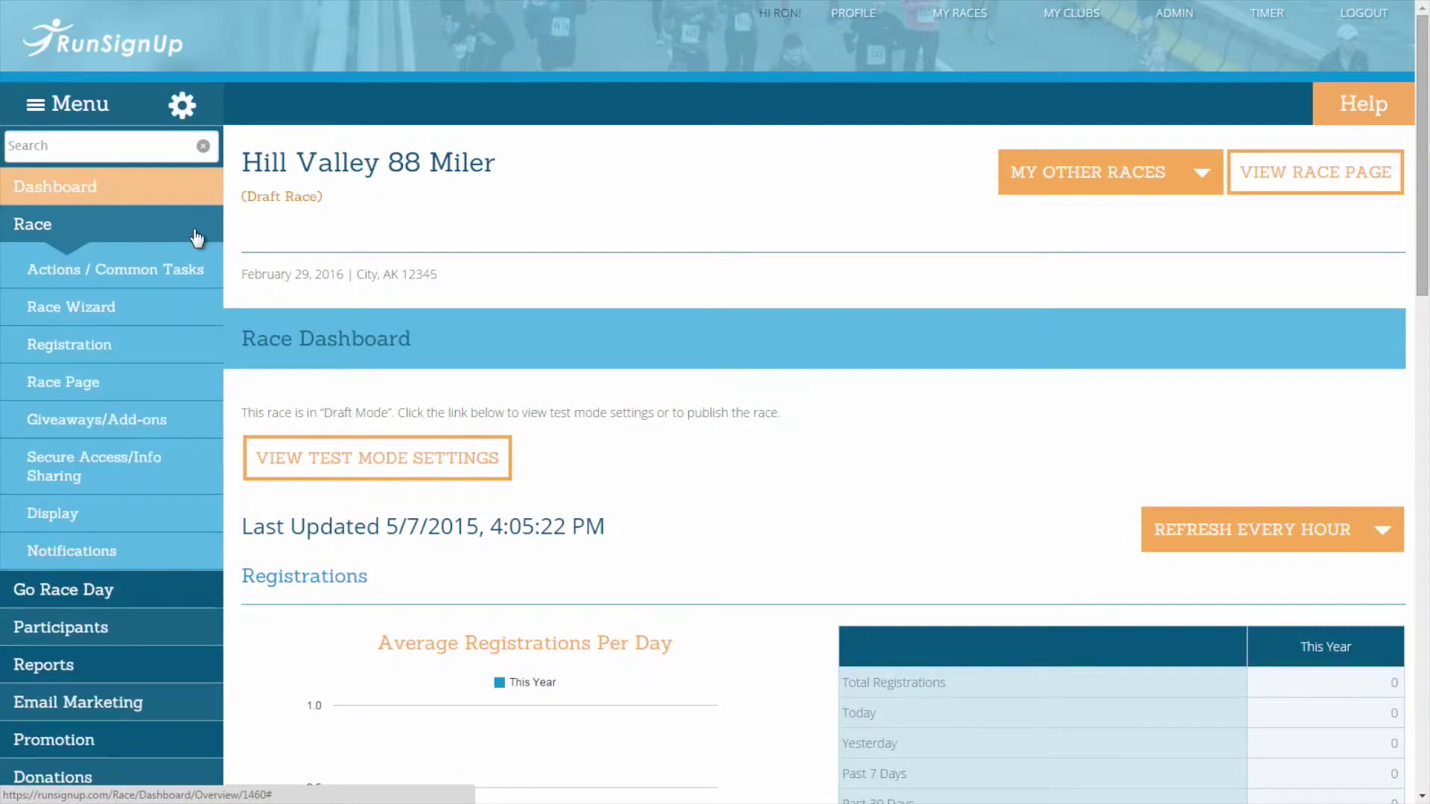
{"action": "mouse_move", "coordinate": [99, 354]}
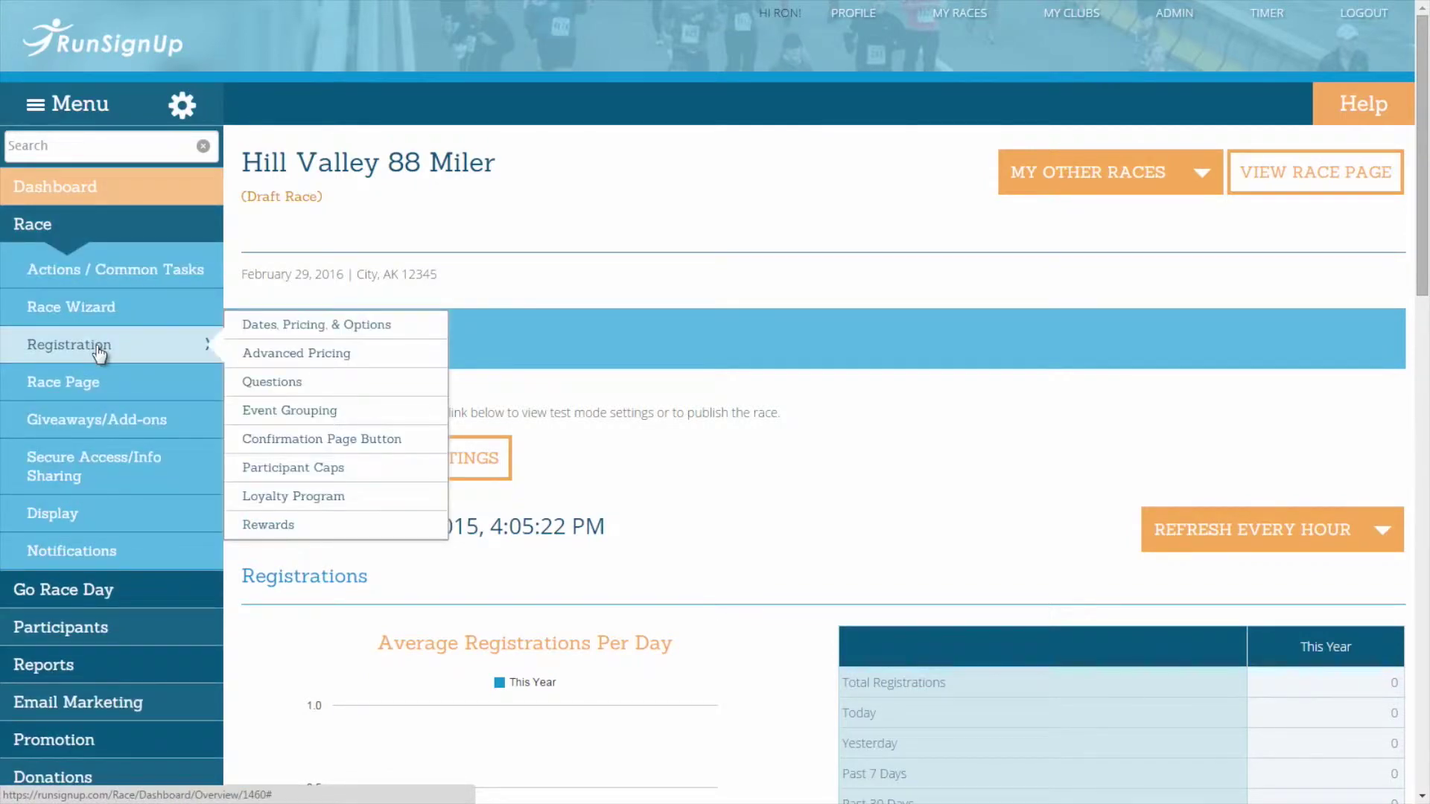
{"action": "left_click", "coordinate": [304, 388]}
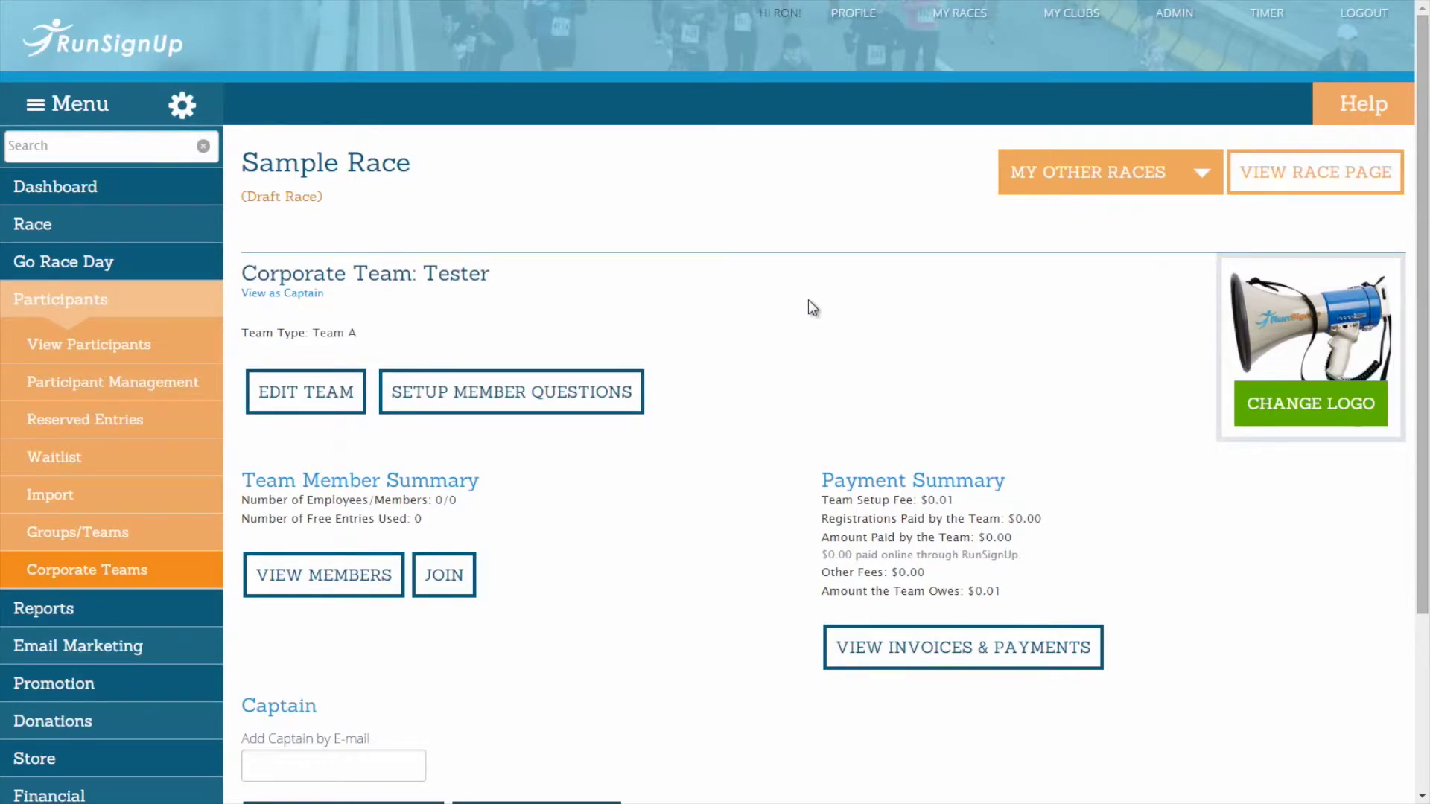
{"action": "left_click", "coordinate": [564, 418]}
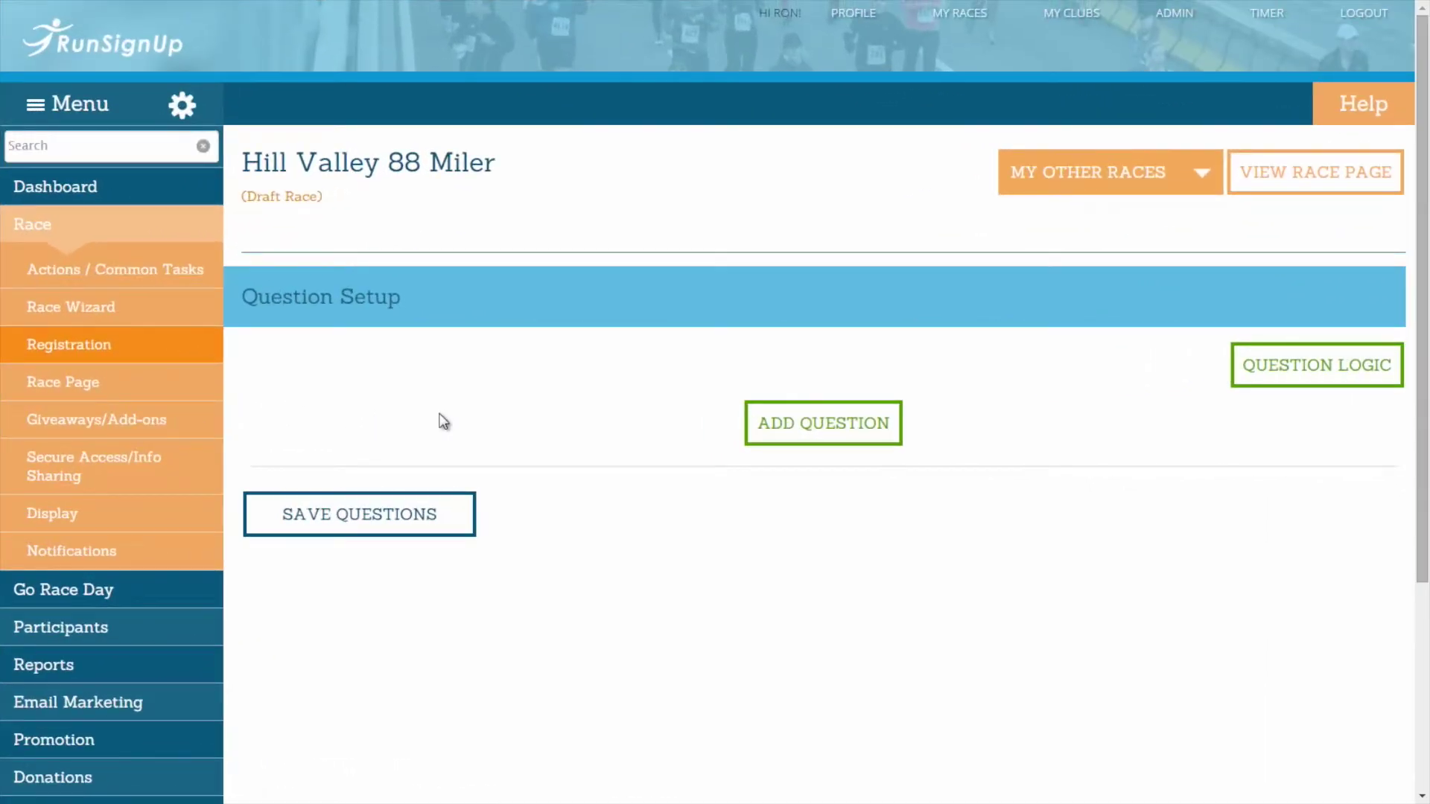
Add a new blank Custom Question entry on the Question Setup page.
{"action": "left_click", "coordinate": [810, 443]}
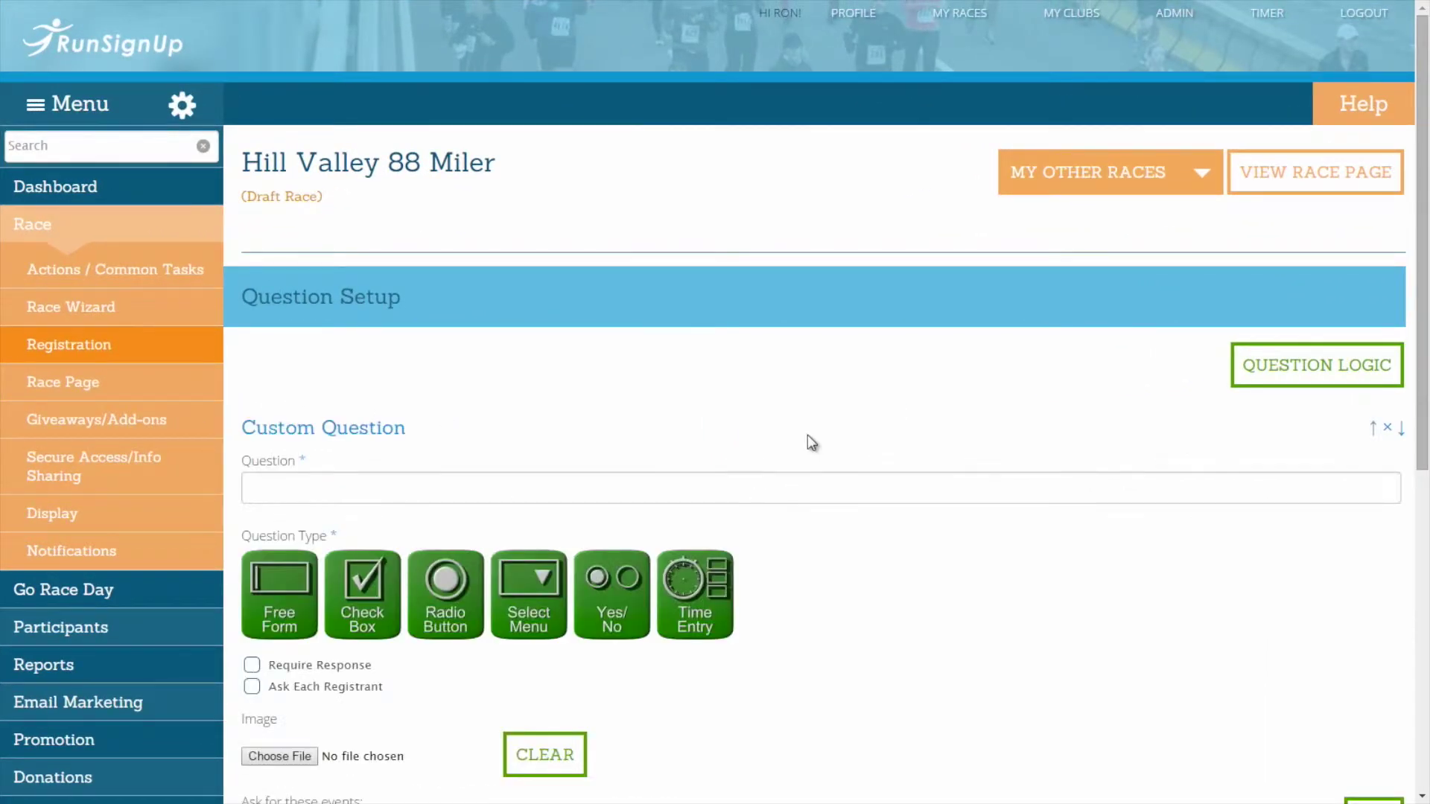
{"action": "scroll", "coordinate": [810, 442], "scroll_direction": "down", "scroll_amount": 4}
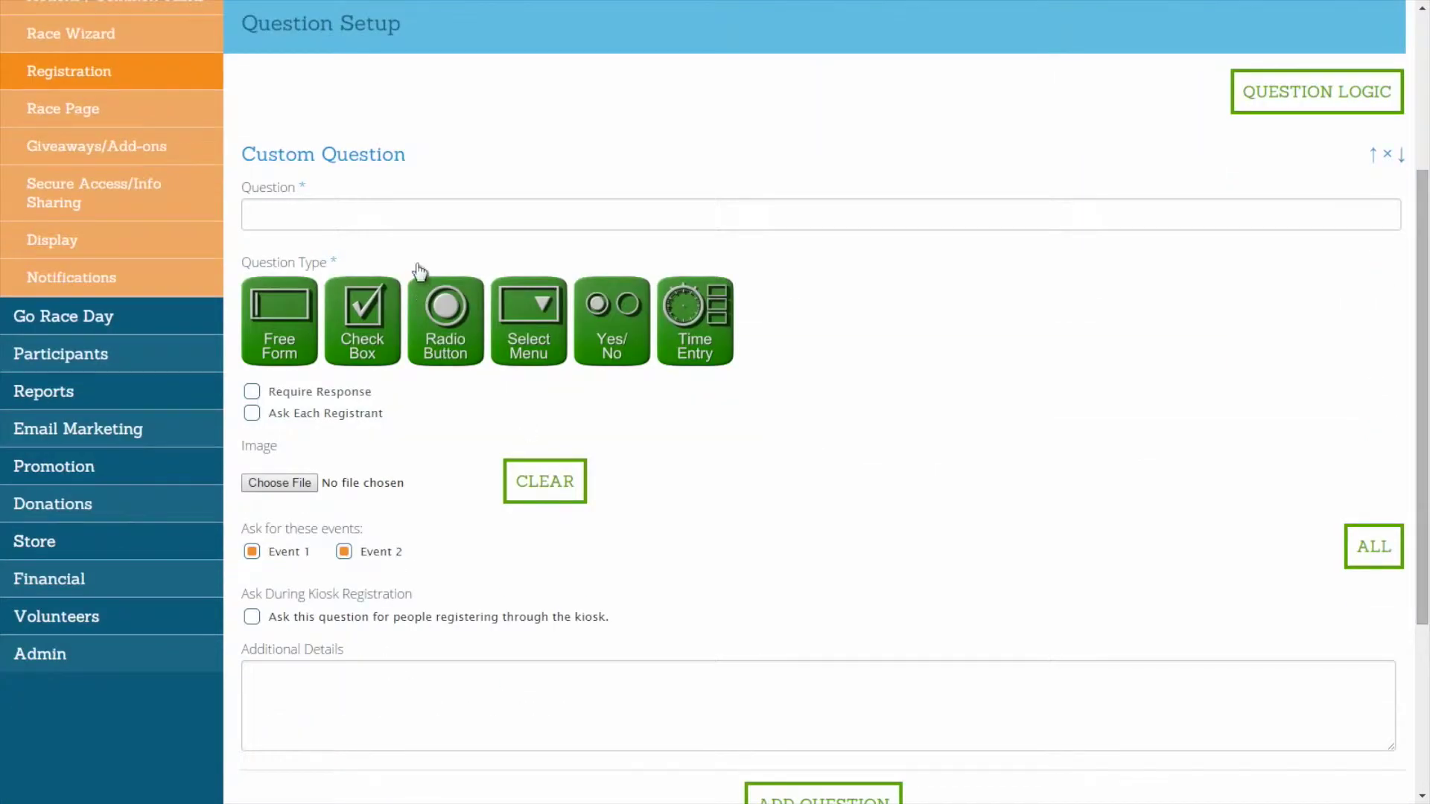
Enter 'What is your goal for this race?', preview each question type, and settle on Free Form.
{"action": "left_click", "coordinate": [443, 209]}
{"action": "type", "text": "What is your goal for this race?"}
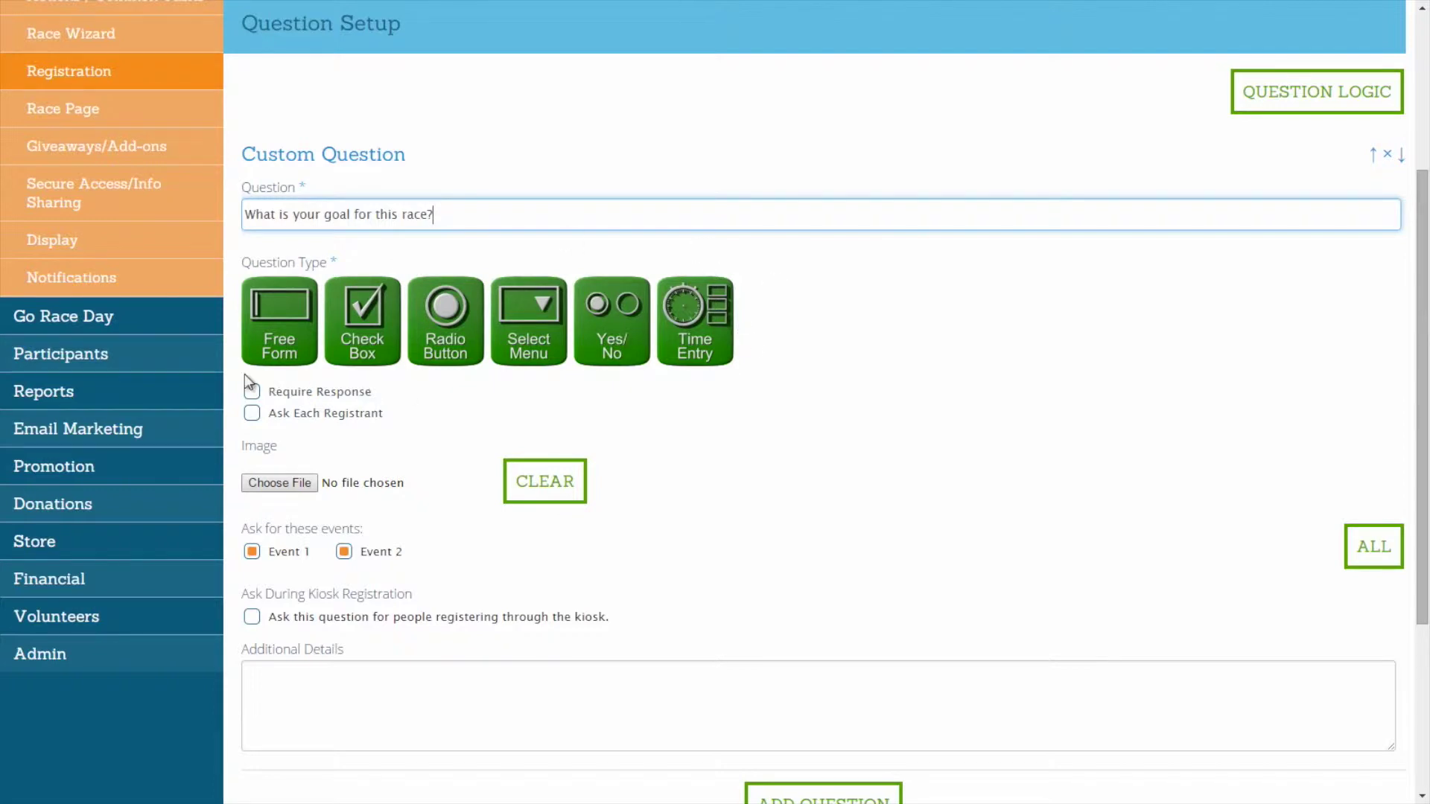
{"action": "left_click", "coordinate": [261, 328]}
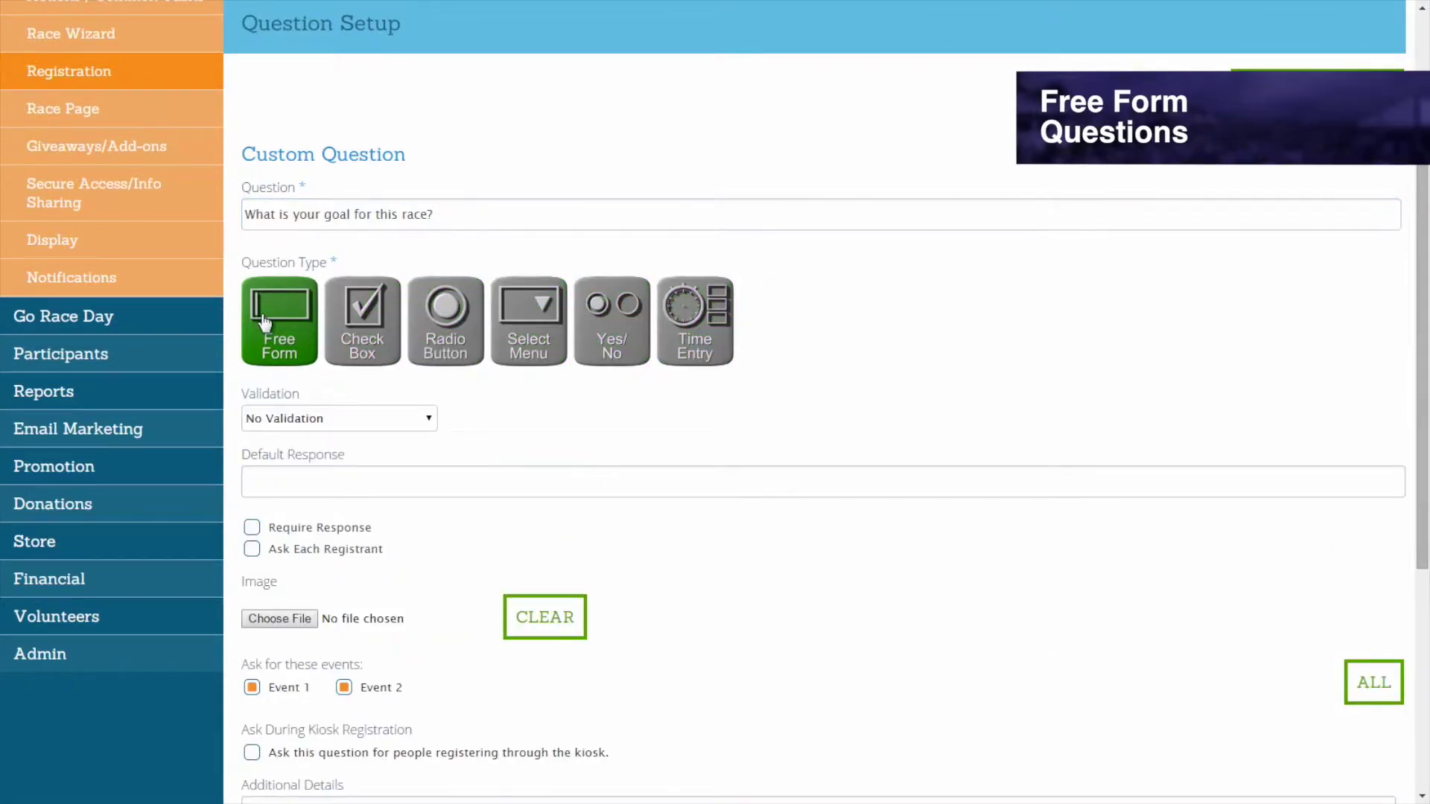
{"action": "left_click", "coordinate": [348, 348]}
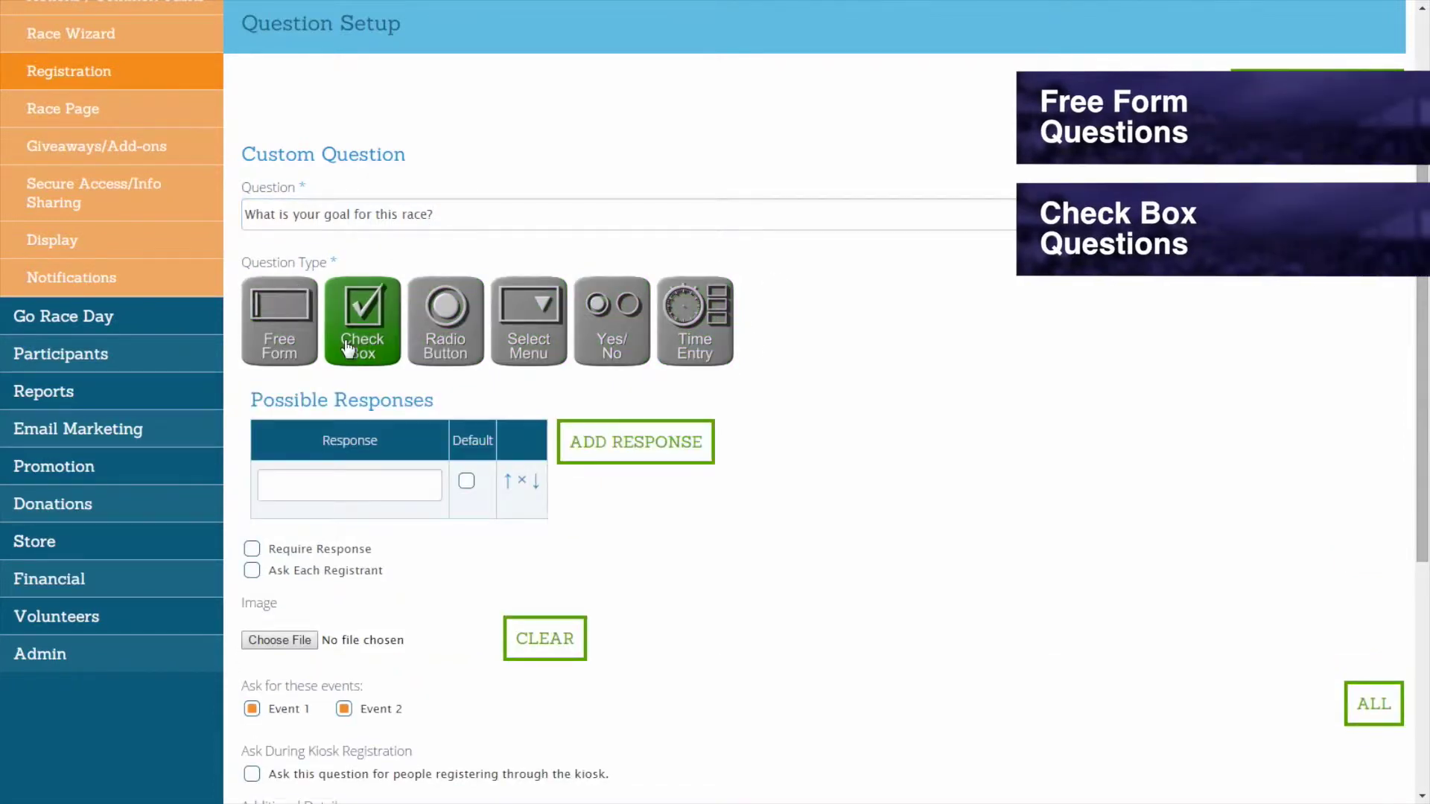
{"action": "left_click", "coordinate": [435, 362]}
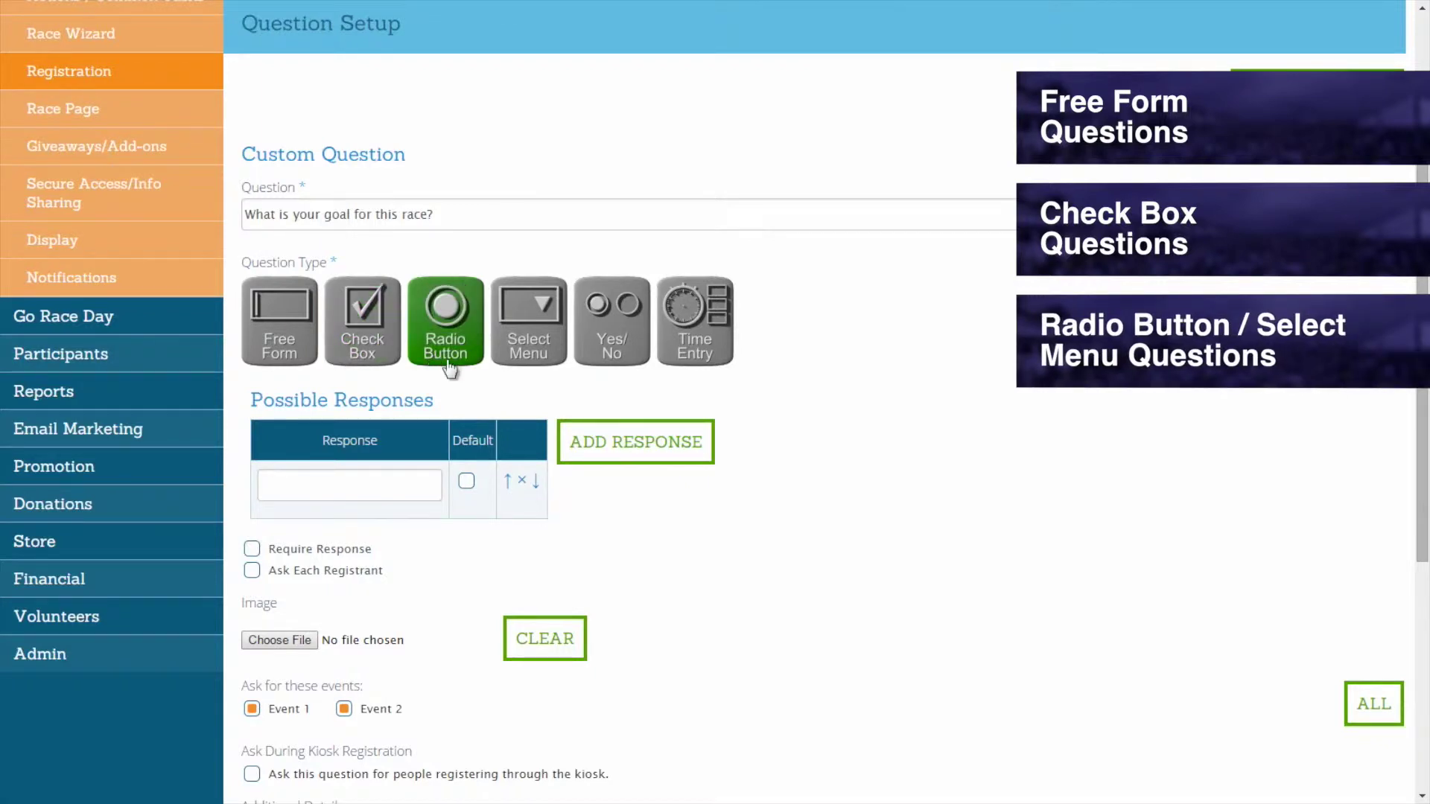
{"action": "left_click", "coordinate": [522, 363]}
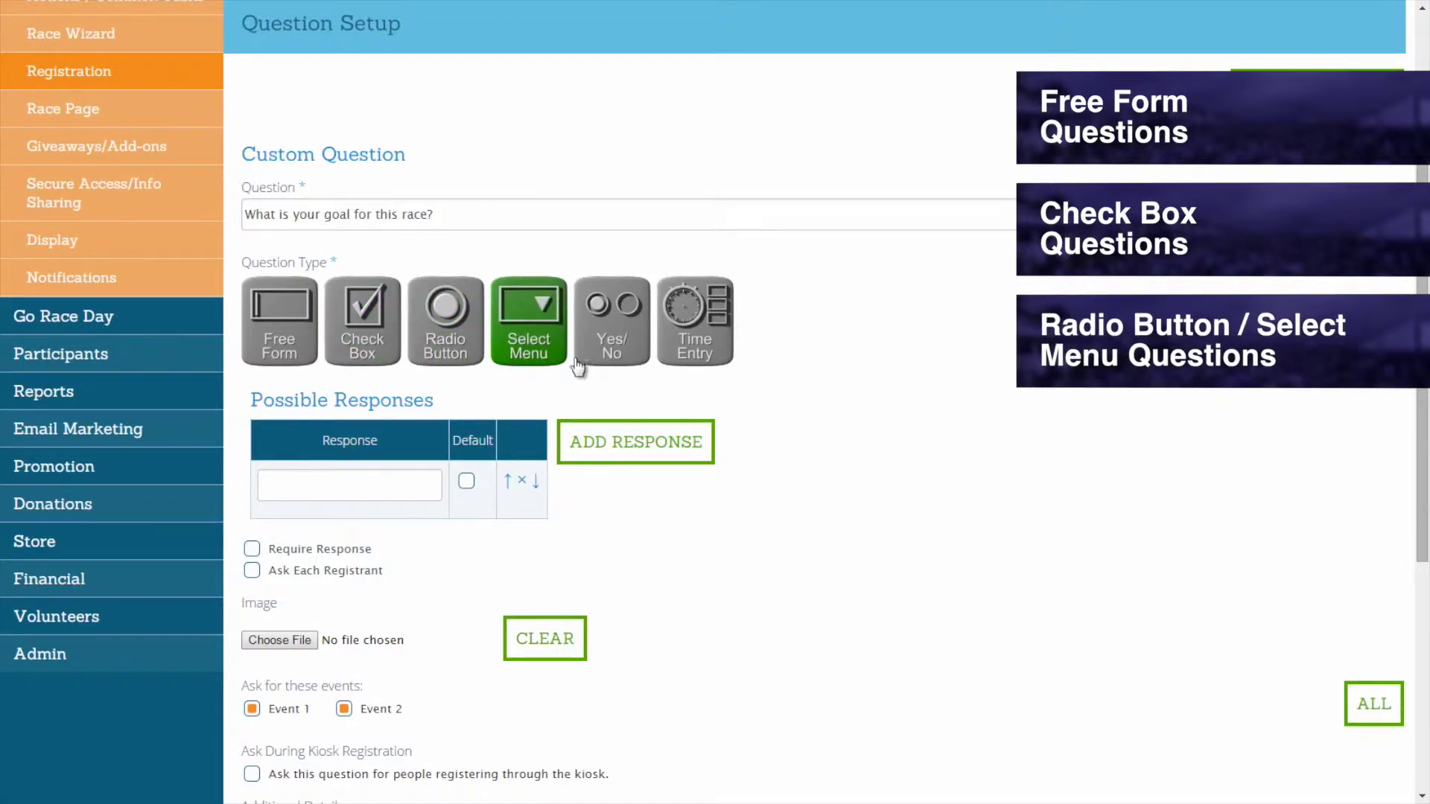
{"action": "left_click", "coordinate": [615, 359]}
{"action": "left_click", "coordinate": [700, 357]}
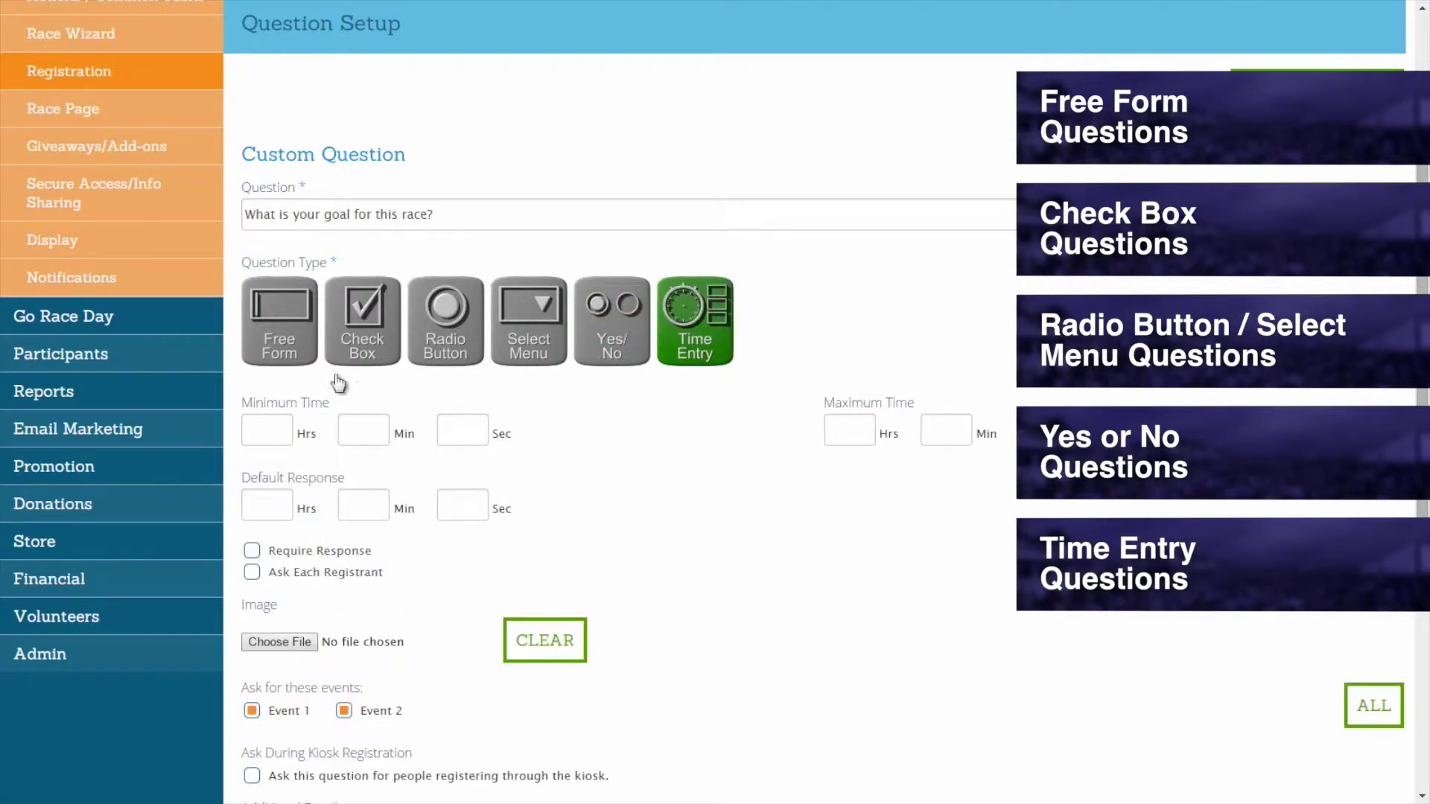
{"action": "left_click", "coordinate": [291, 343]}
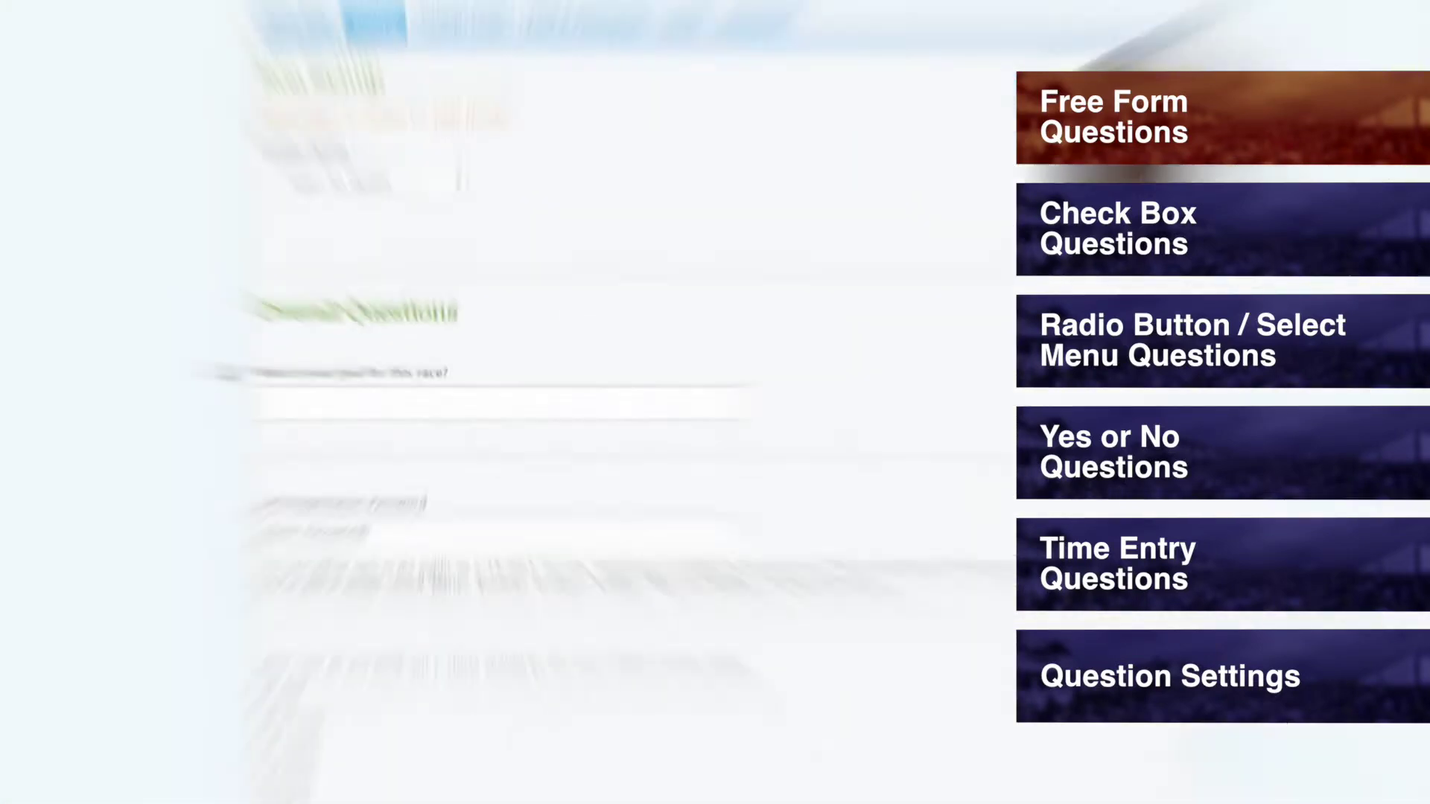
Answer the goal question with 'To finish.' on the SignUp page preview.
{"action": "left_click", "coordinate": [393, 402]}
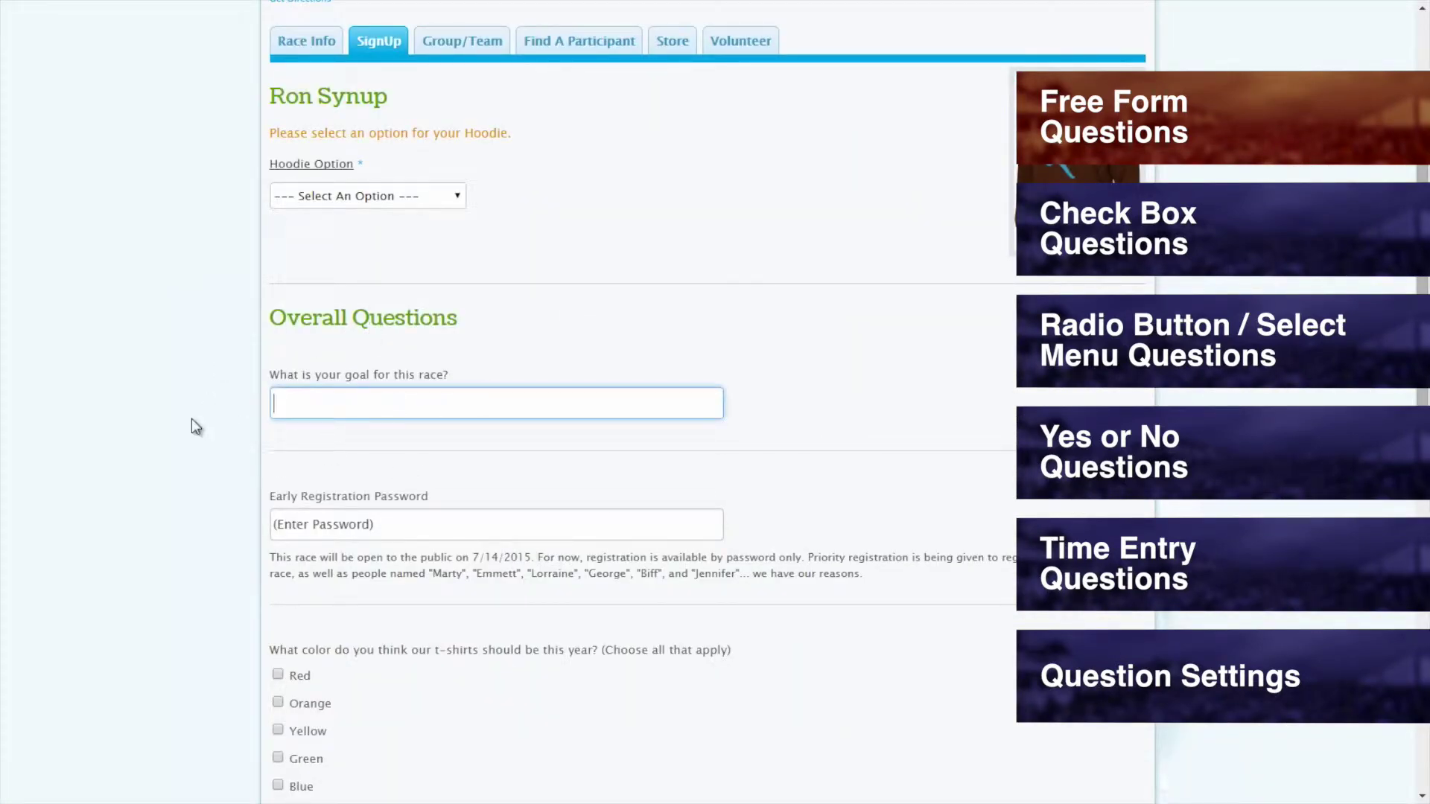
{"action": "type", "text": "To finish."}
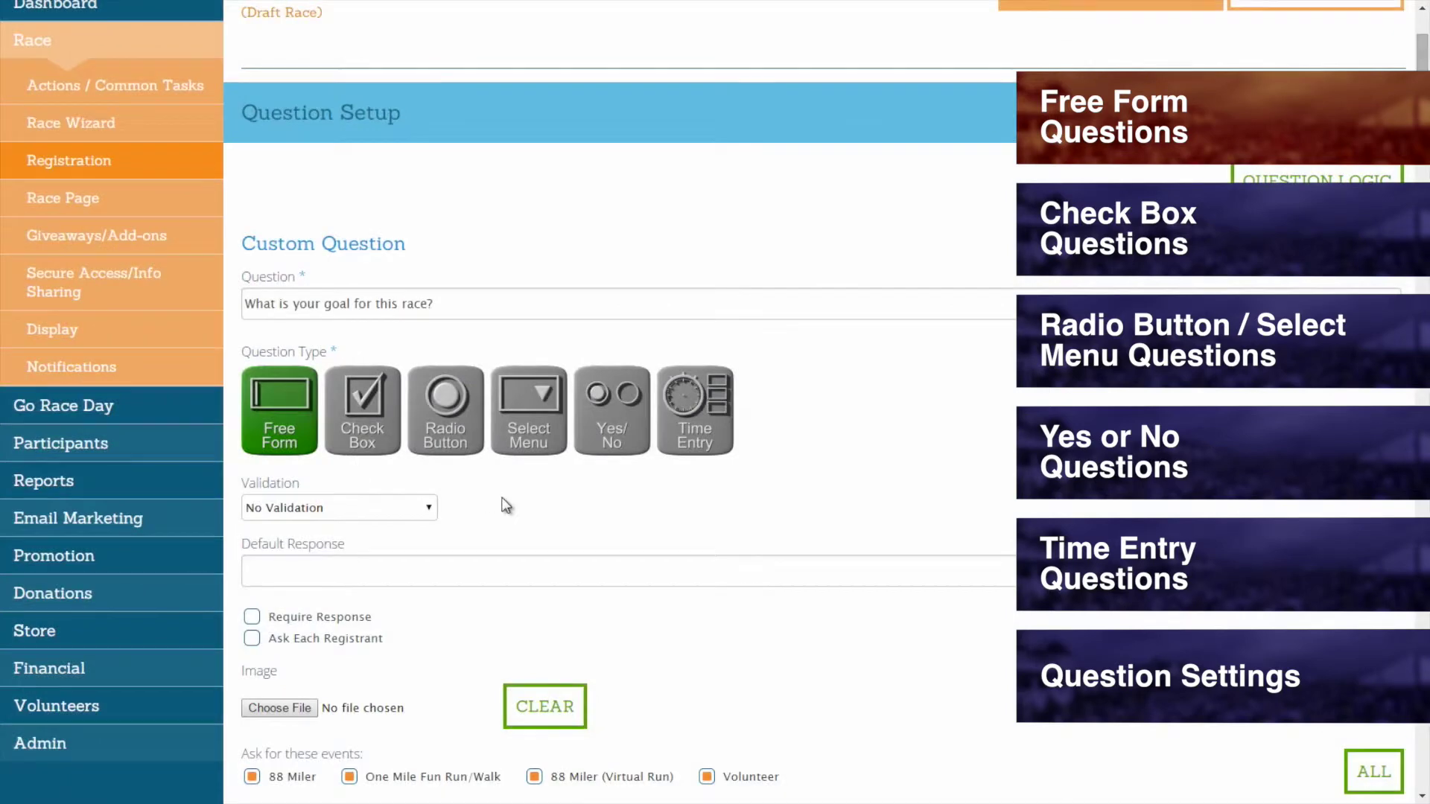
Try the maximum character count (48) and allowed-values validation options on the goal question.
{"action": "scroll", "coordinate": [529, 522], "scroll_direction": "down", "scroll_amount": 1}
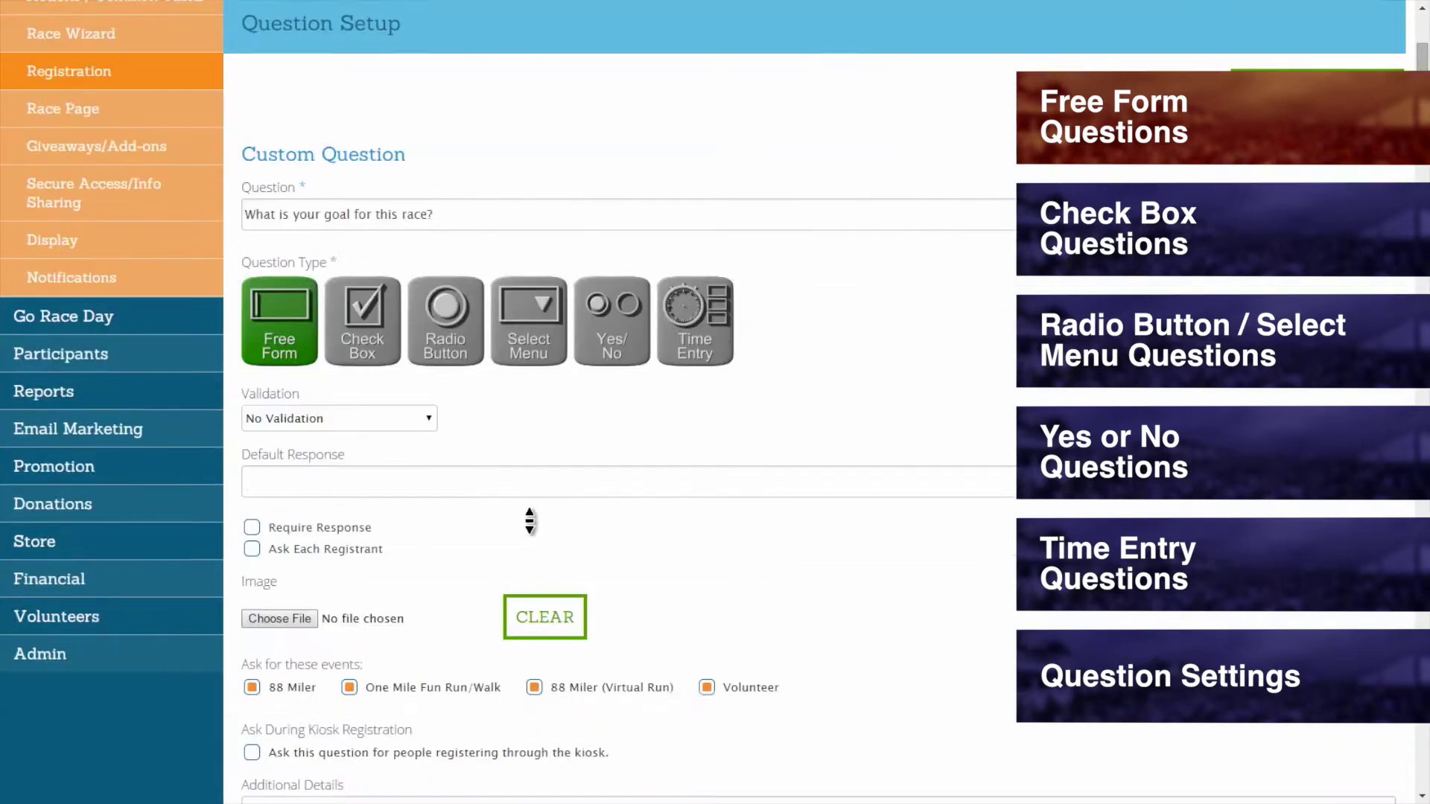
{"action": "left_click", "coordinate": [296, 417]}
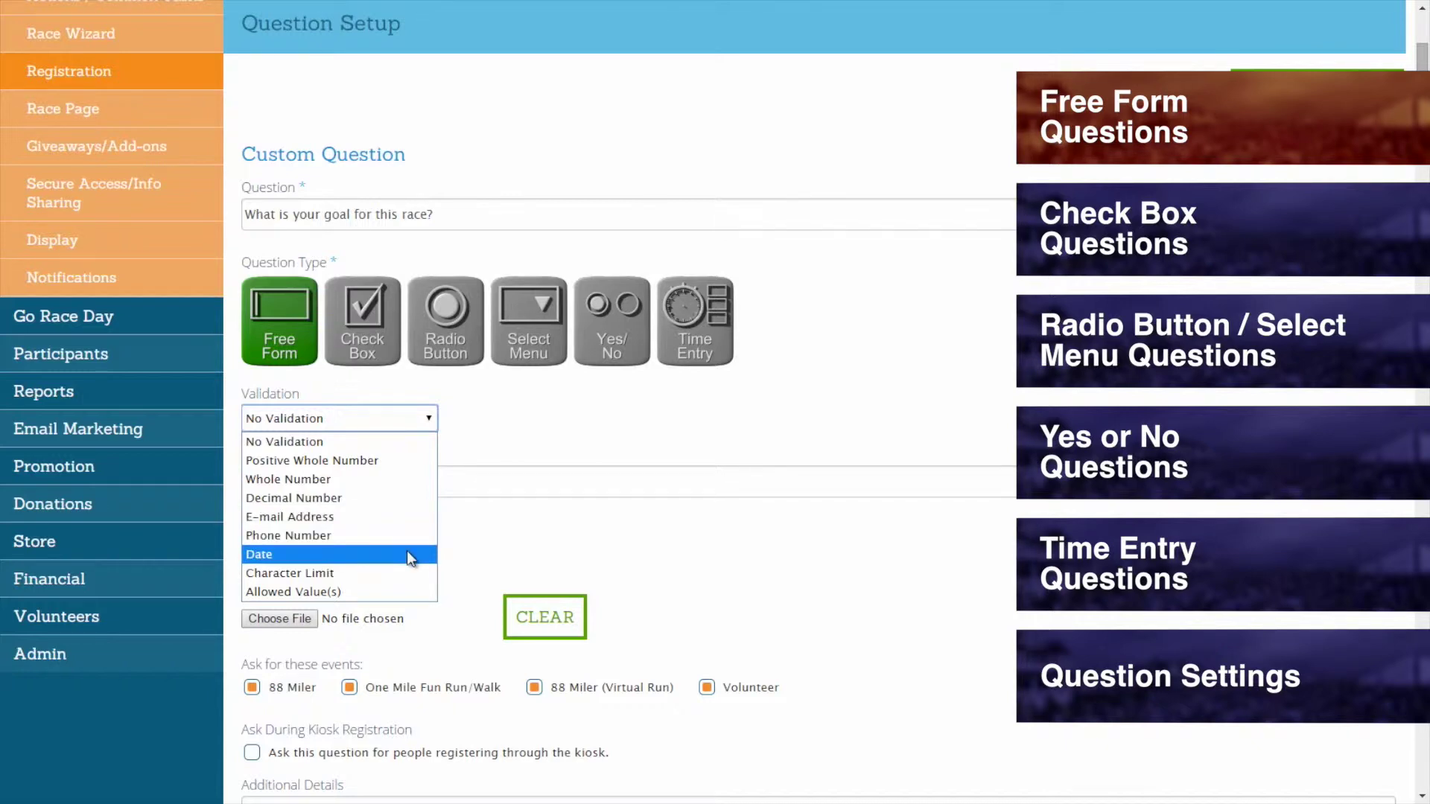
{"action": "left_click", "coordinate": [356, 575]}
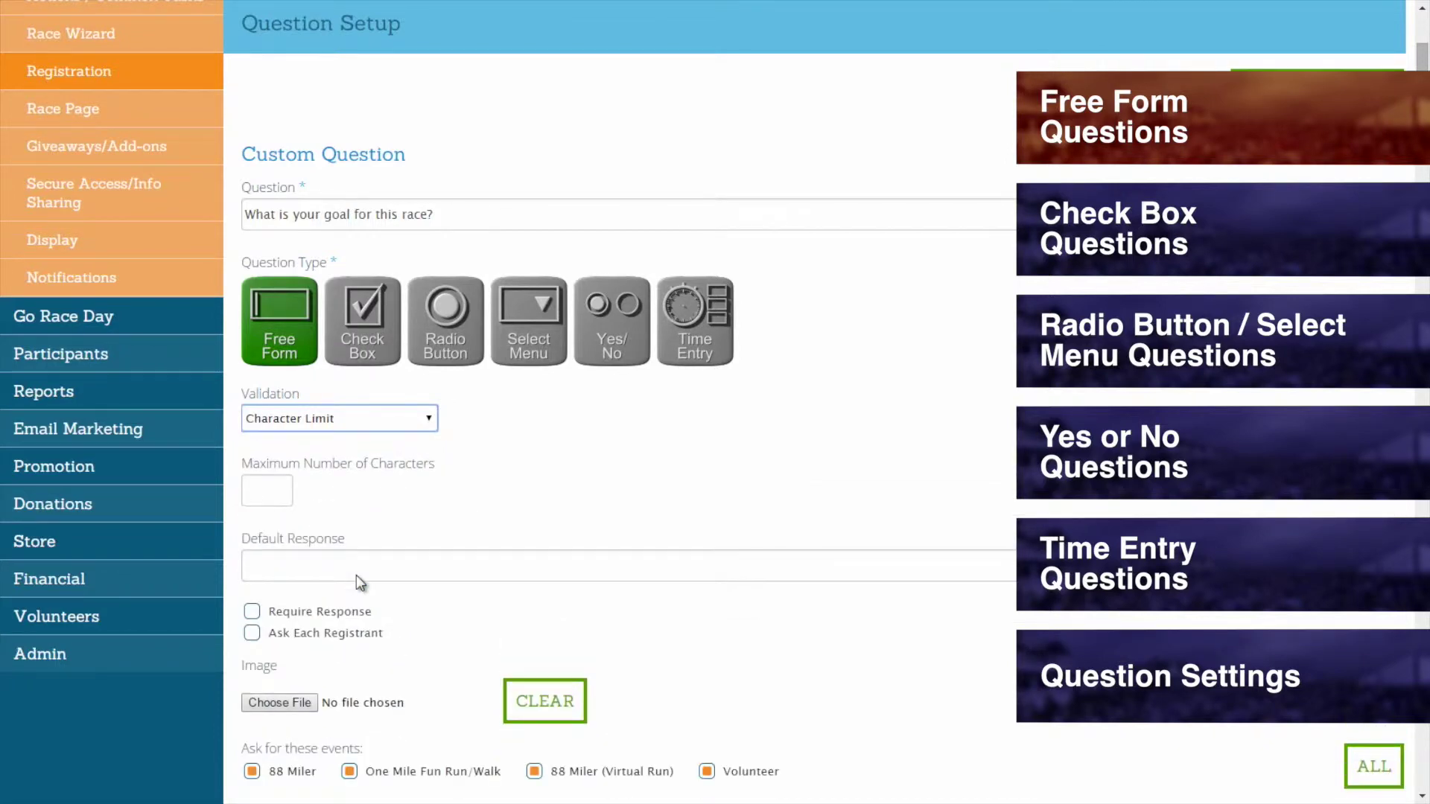
{"action": "left_click", "coordinate": [268, 494]}
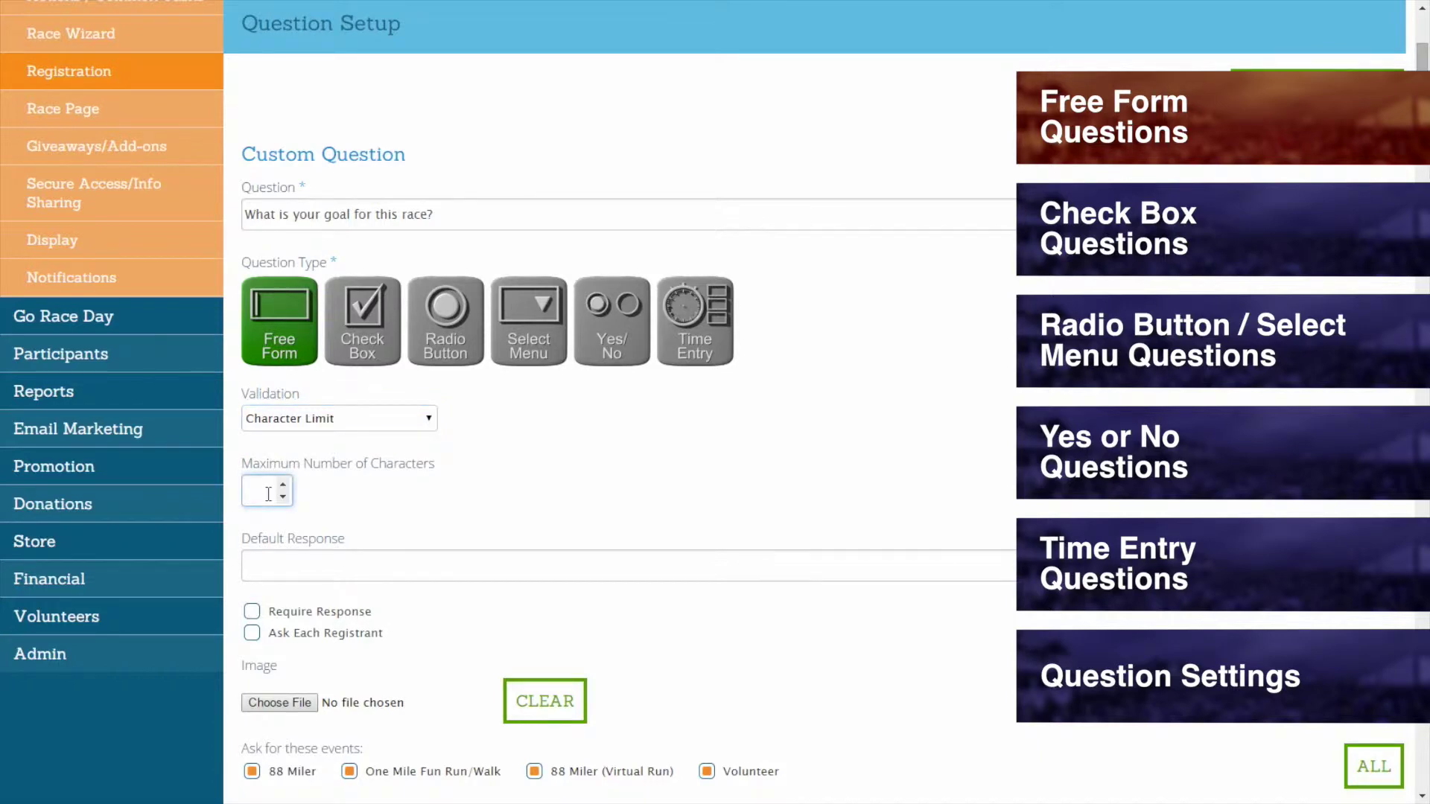
{"action": "type", "text": "48"}
{"action": "left_click", "coordinate": [367, 421]}
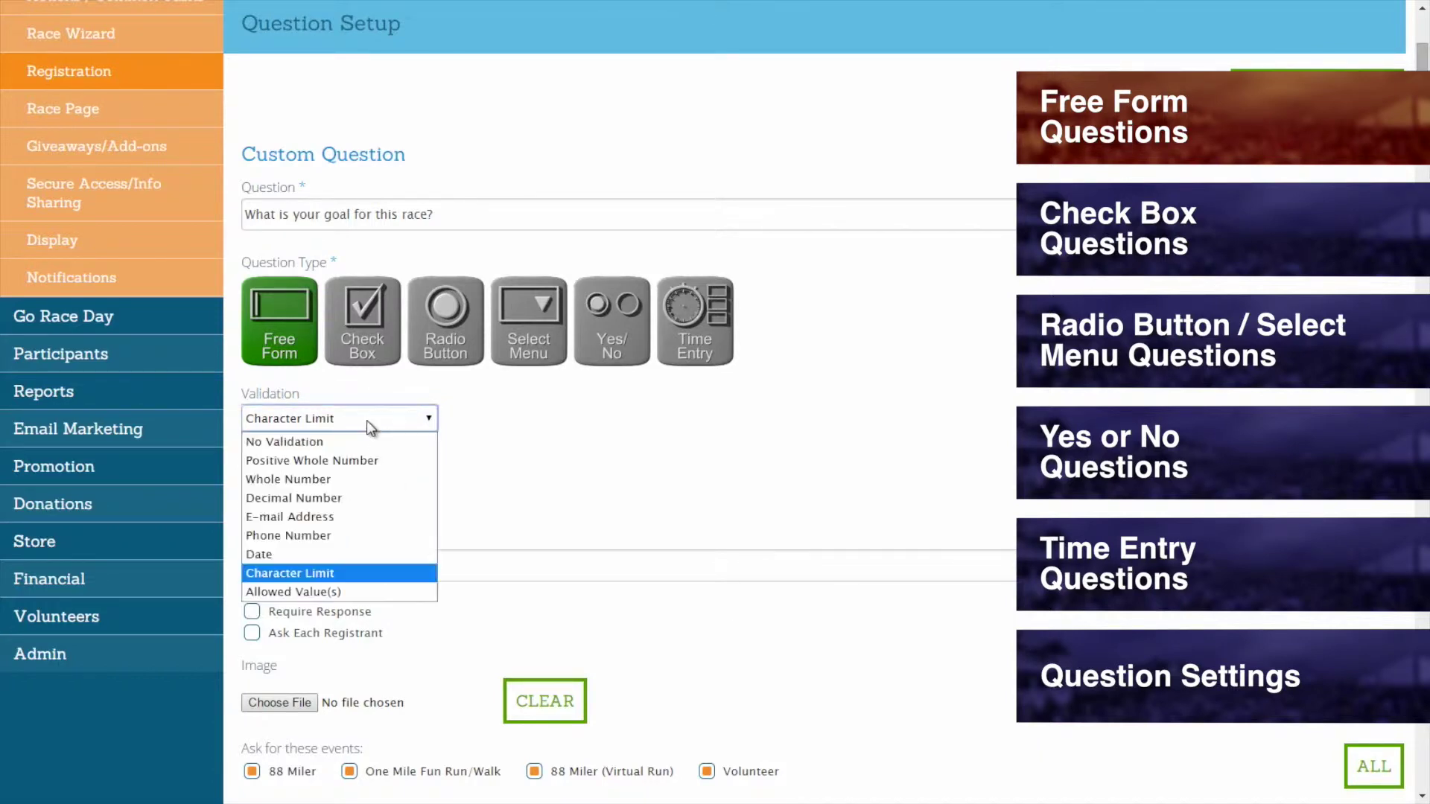
{"action": "left_click", "coordinate": [313, 594]}
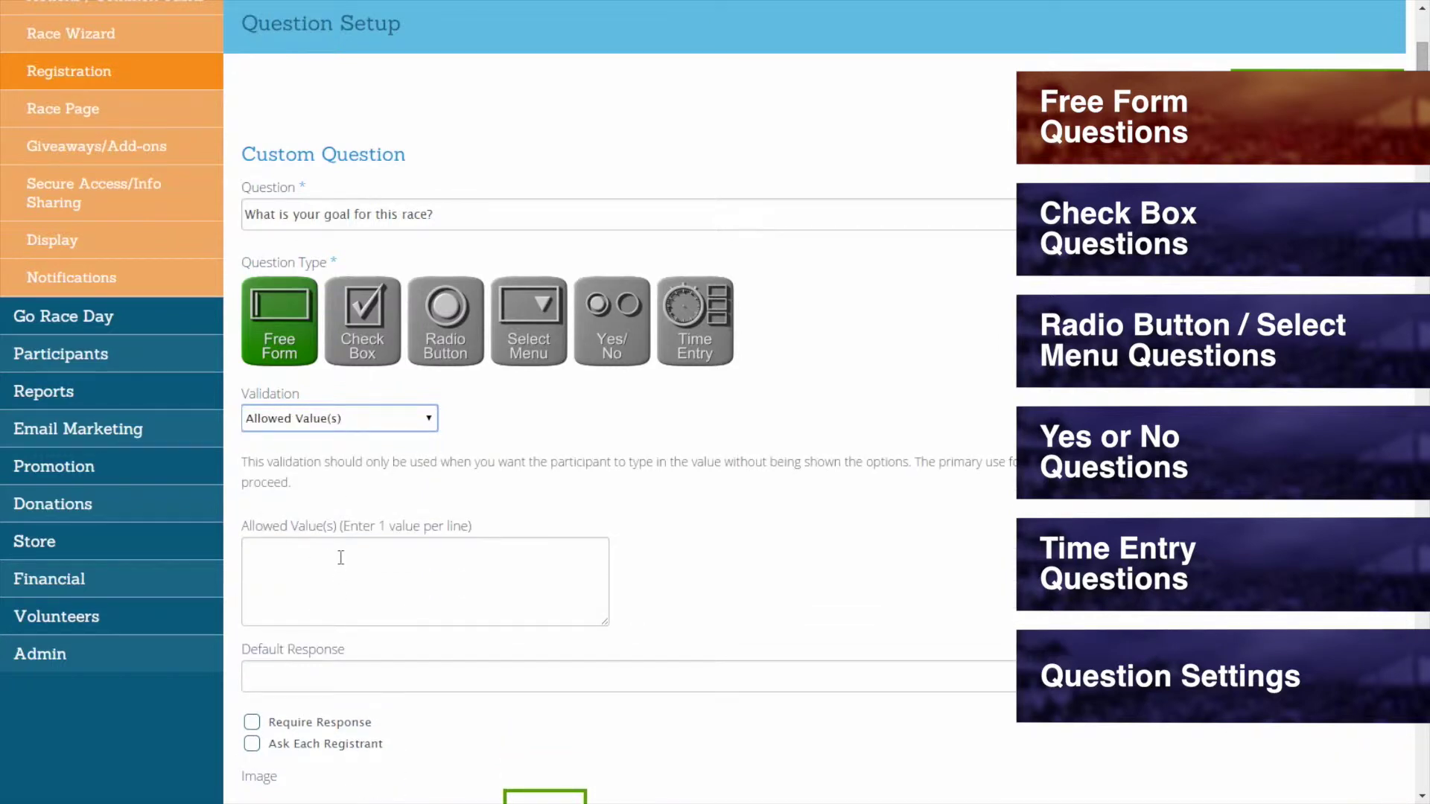
{"action": "left_click", "coordinate": [342, 558]}
{"action": "type", "text": "pas"}
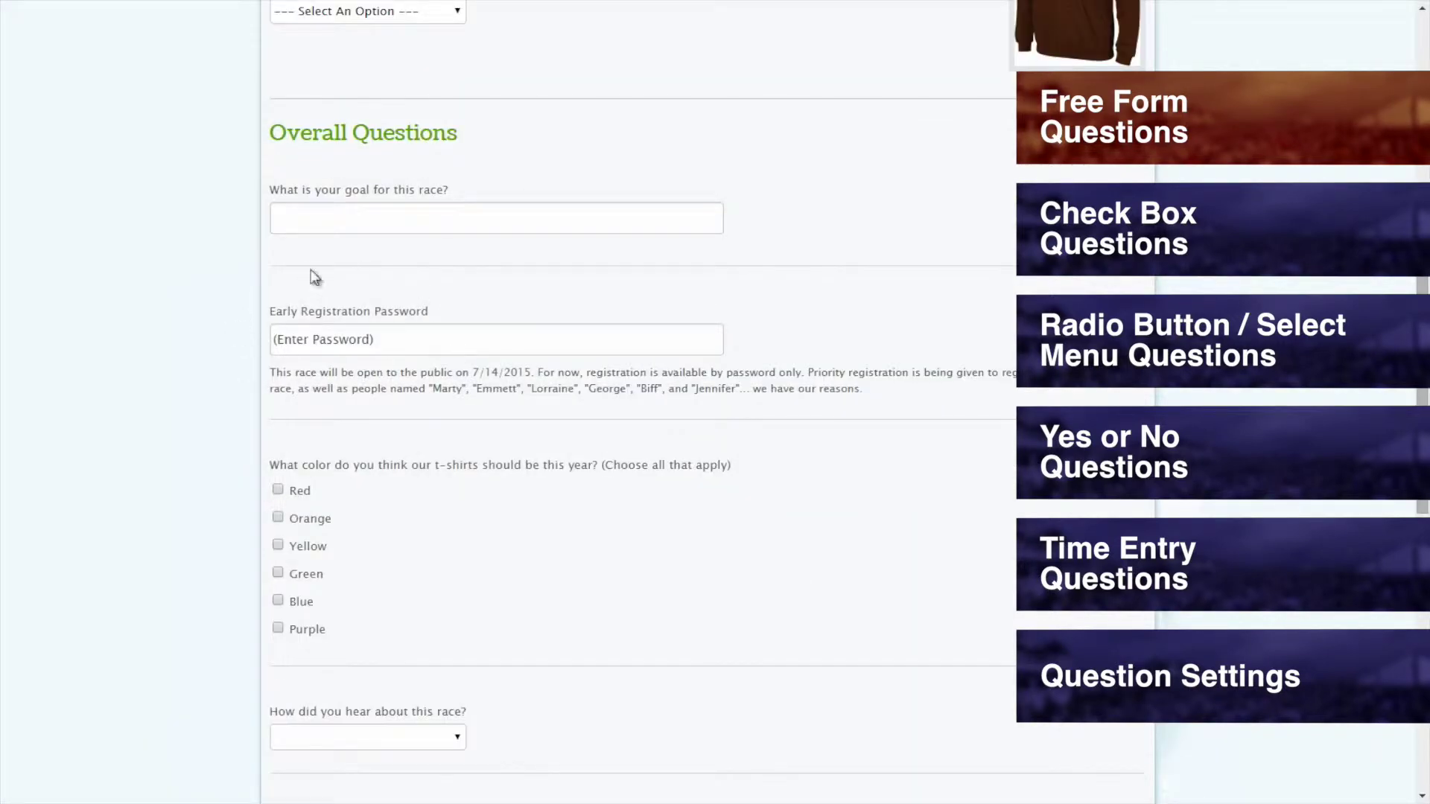
Set validation back to No Validation and enter 'To finish' as the default response.
{"action": "left_click_drag", "start_coordinate": [396, 337], "coordinate": [86, 325]}
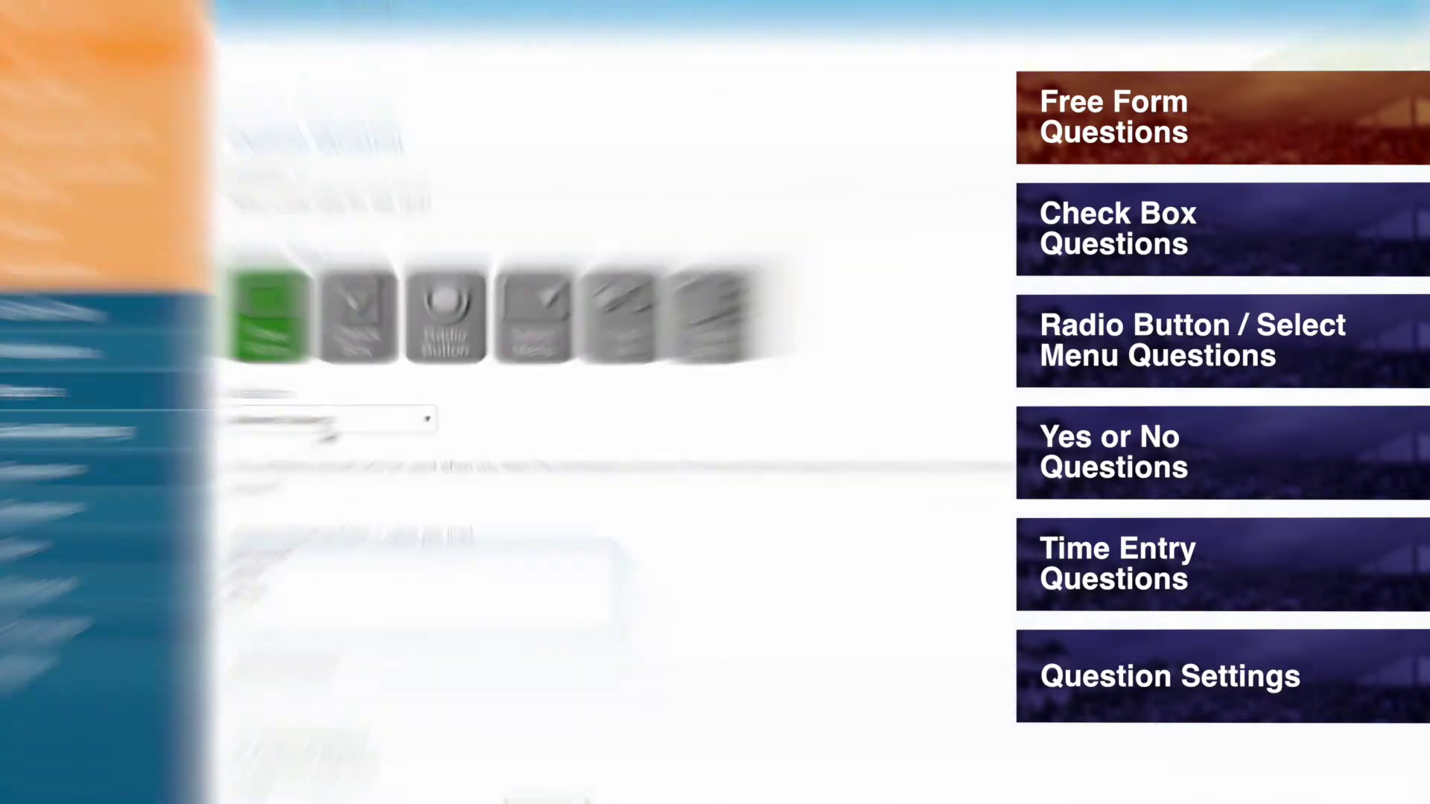
{"action": "left_click", "coordinate": [335, 418]}
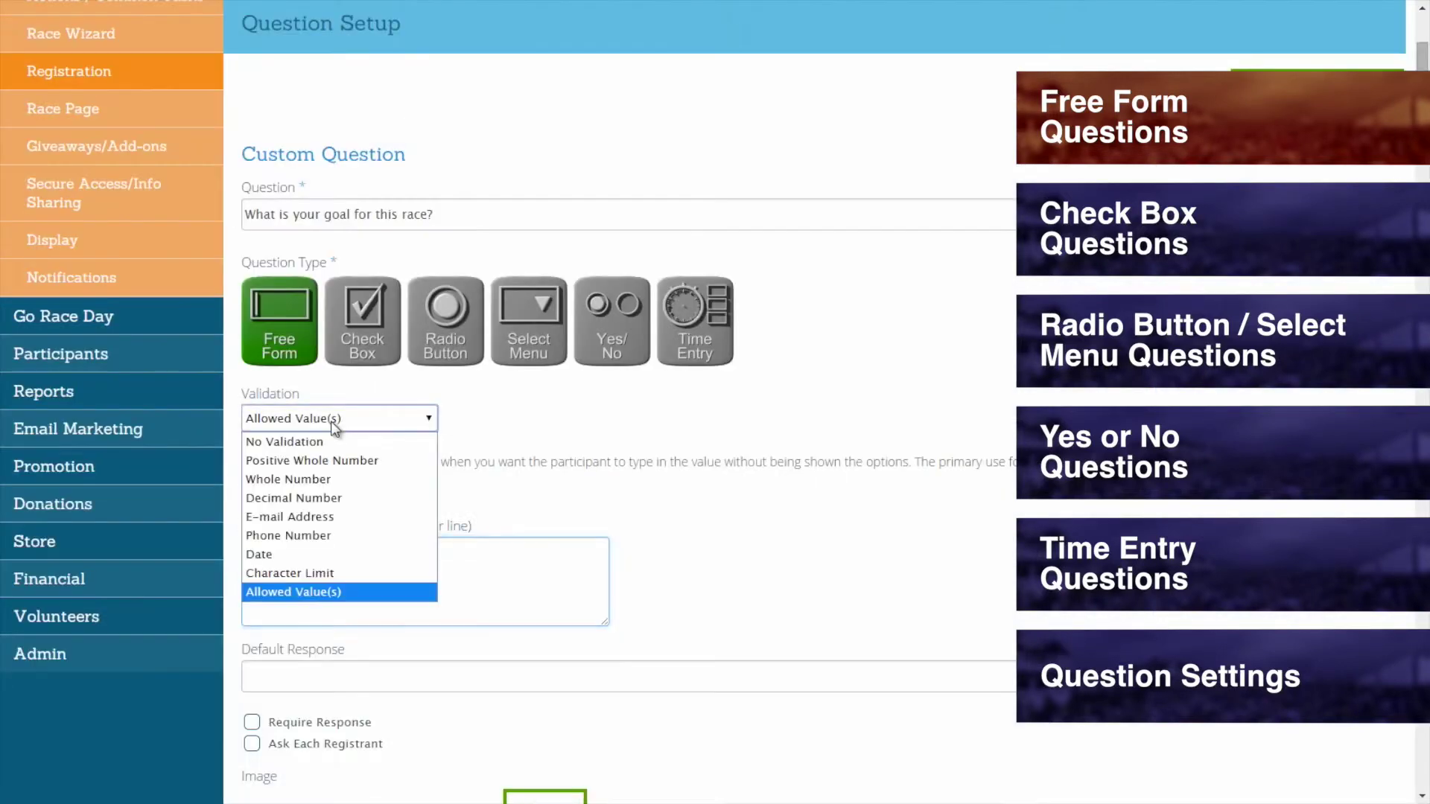
{"action": "left_click", "coordinate": [330, 444]}
{"action": "left_click", "coordinate": [311, 480]}
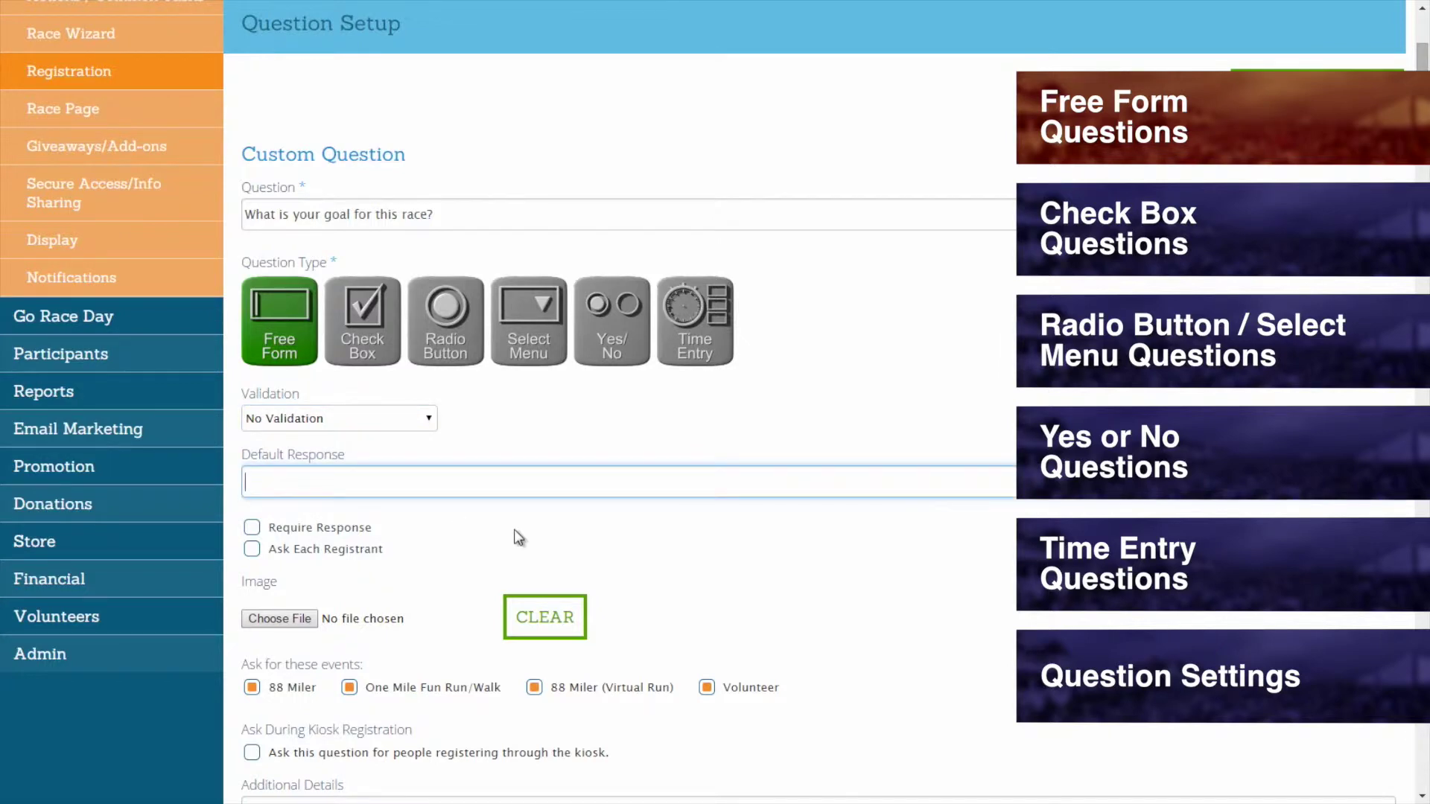
{"action": "type", "text": "To finish"}
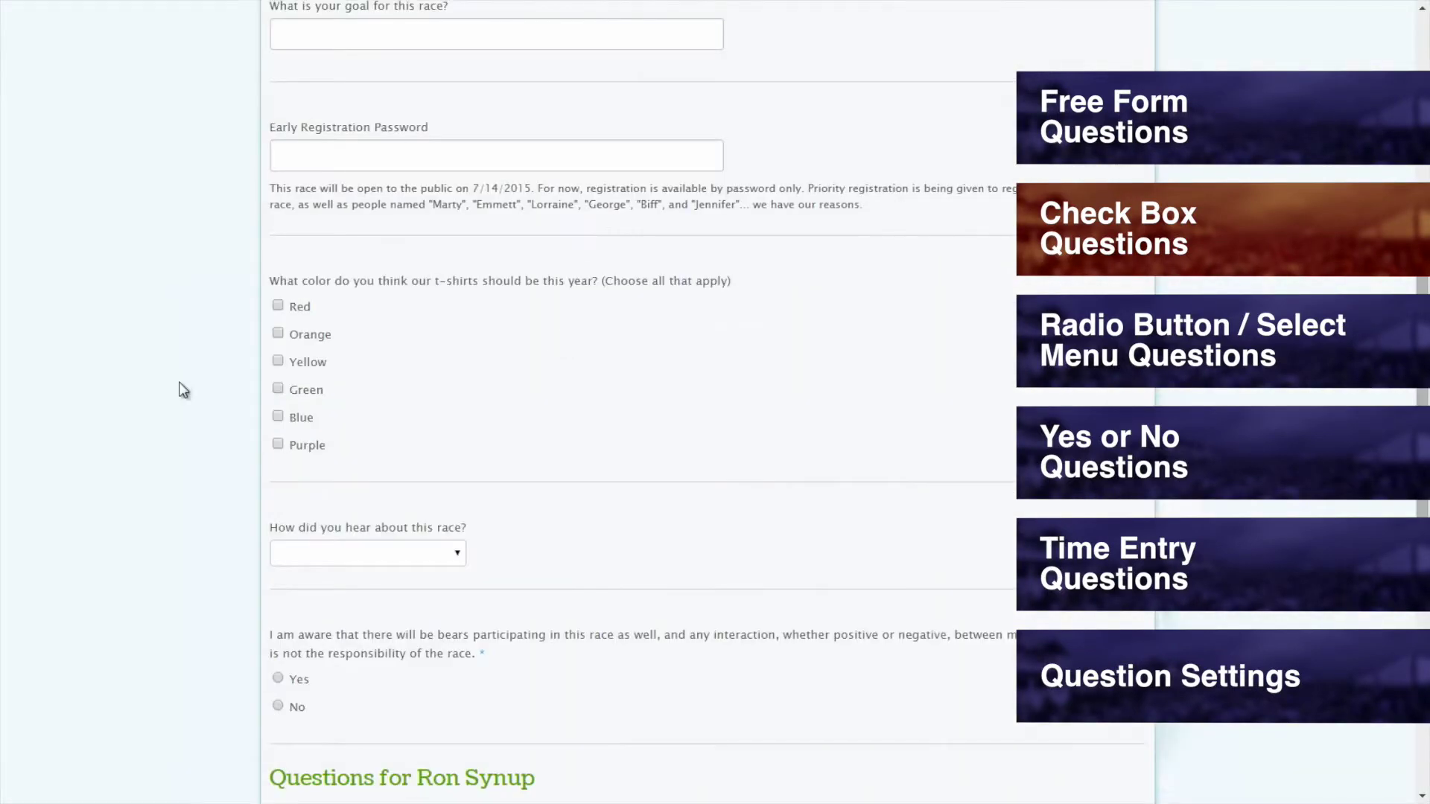
Tick Red for the t-shirt colour question on the registration preview.
{"action": "left_click", "coordinate": [278, 306]}
Tick Yellow, then switch the t-shirt question through Radio Button and Select Menu back to Check Box.
{"action": "left_click", "coordinate": [278, 361]}
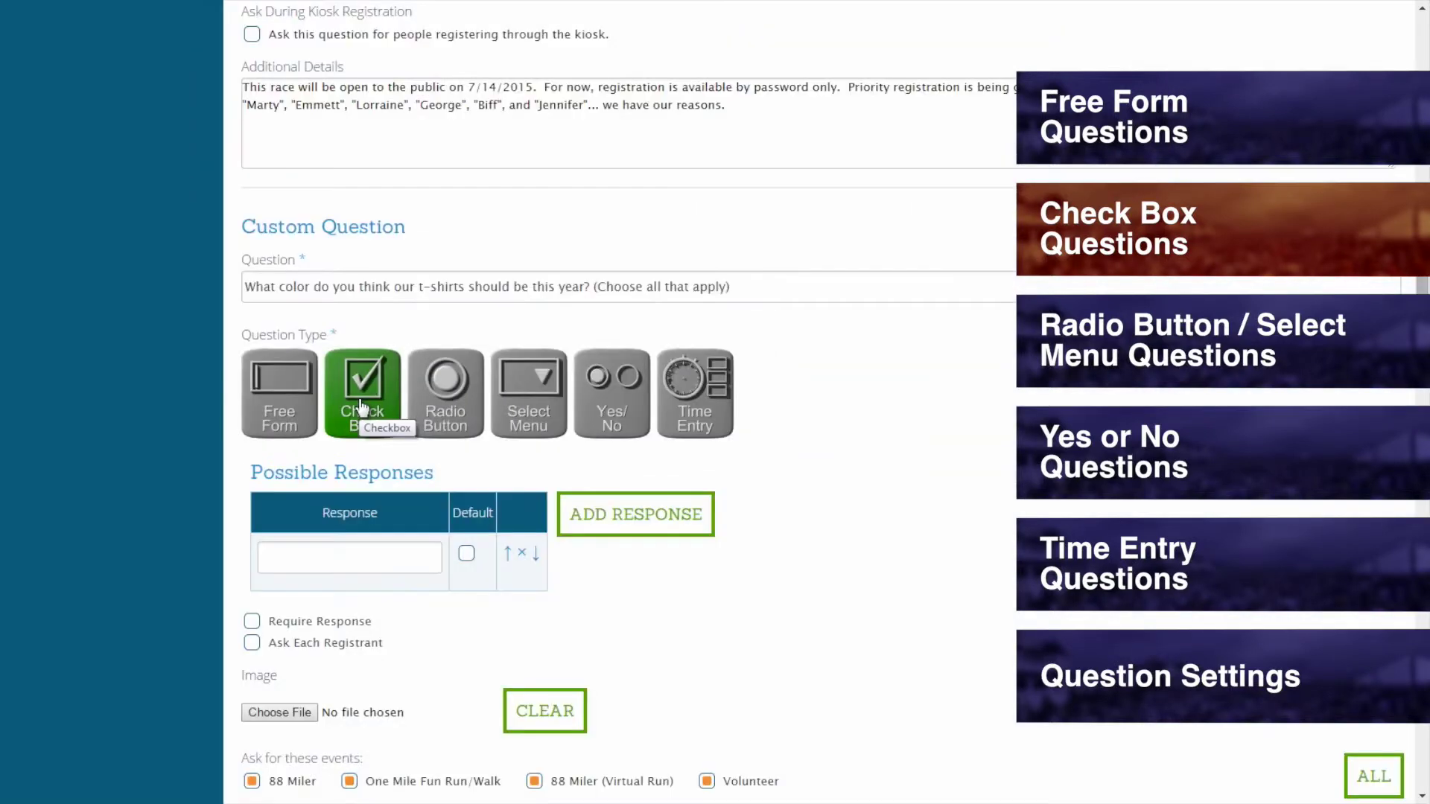
{"action": "left_click", "coordinate": [453, 408]}
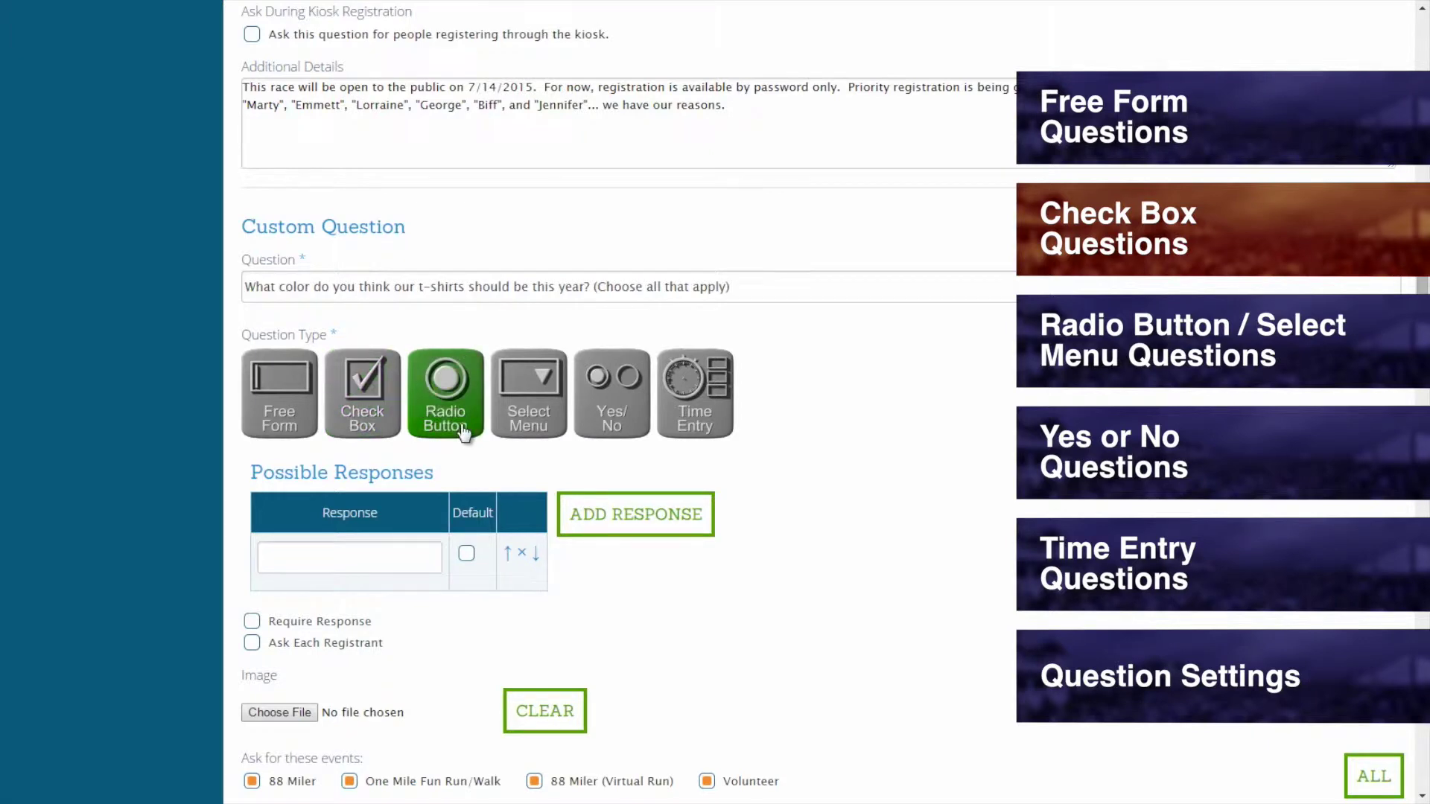
{"action": "left_click", "coordinate": [524, 428]}
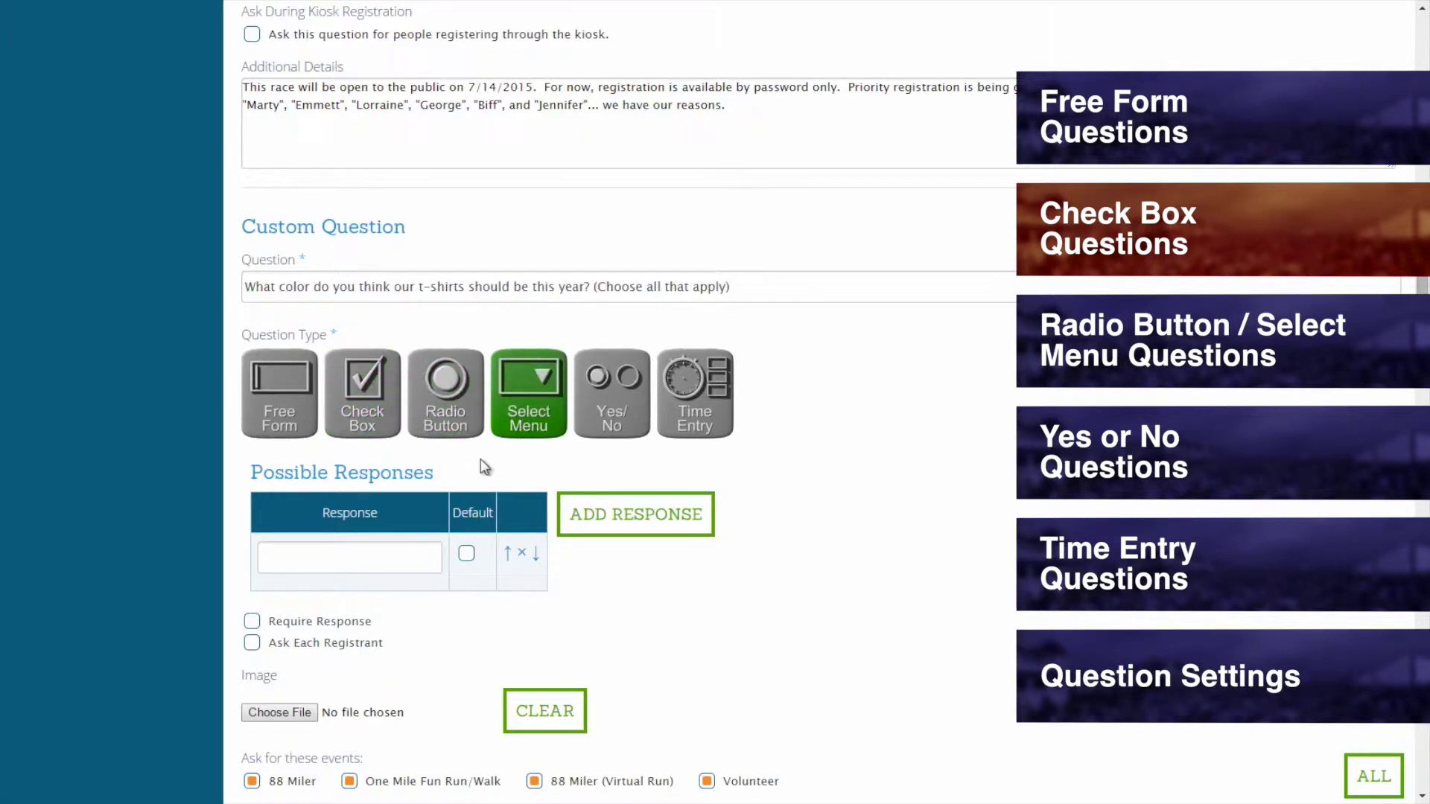
{"action": "left_click", "coordinate": [370, 426]}
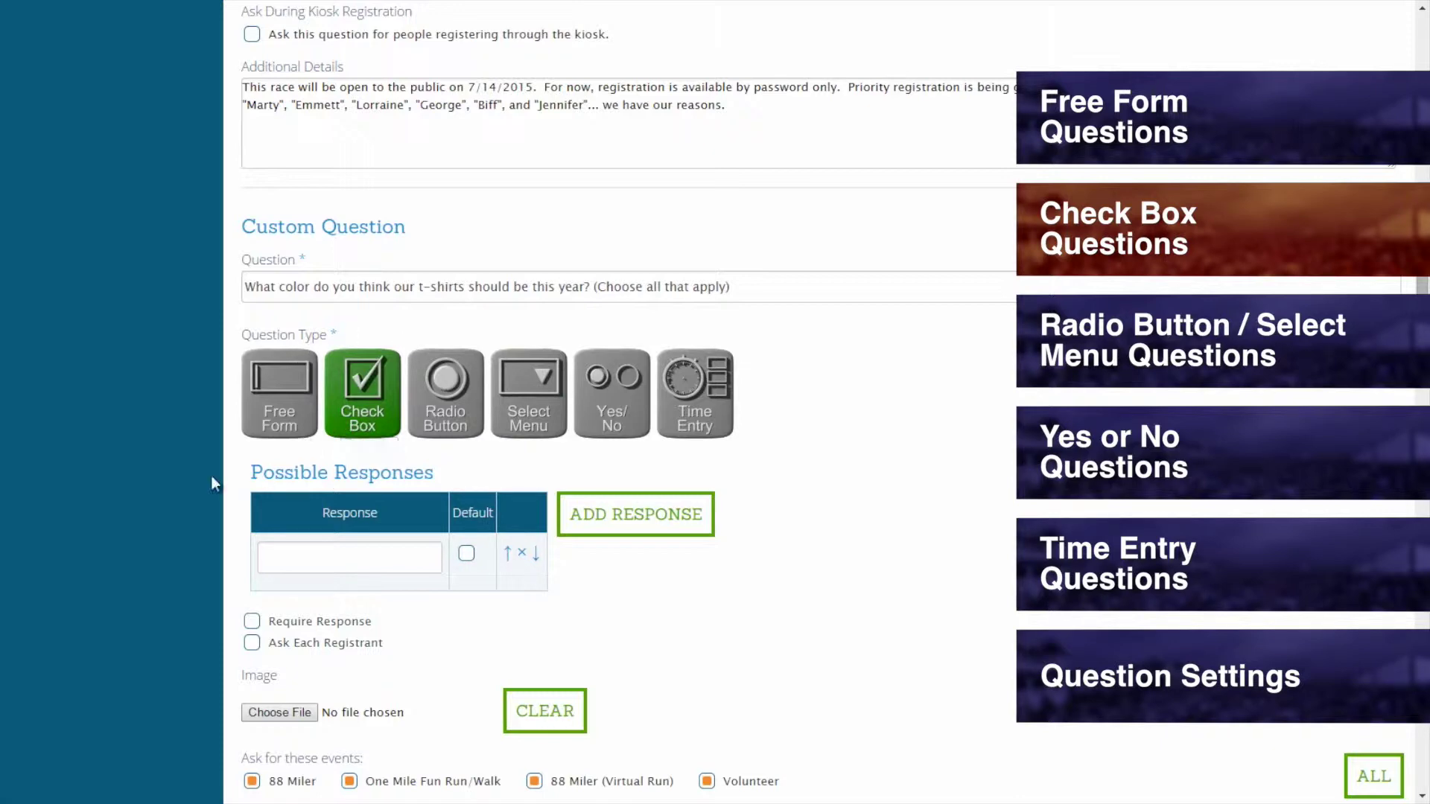
{"action": "scroll", "coordinate": [211, 475], "scroll_direction": "down", "scroll_amount": 3}
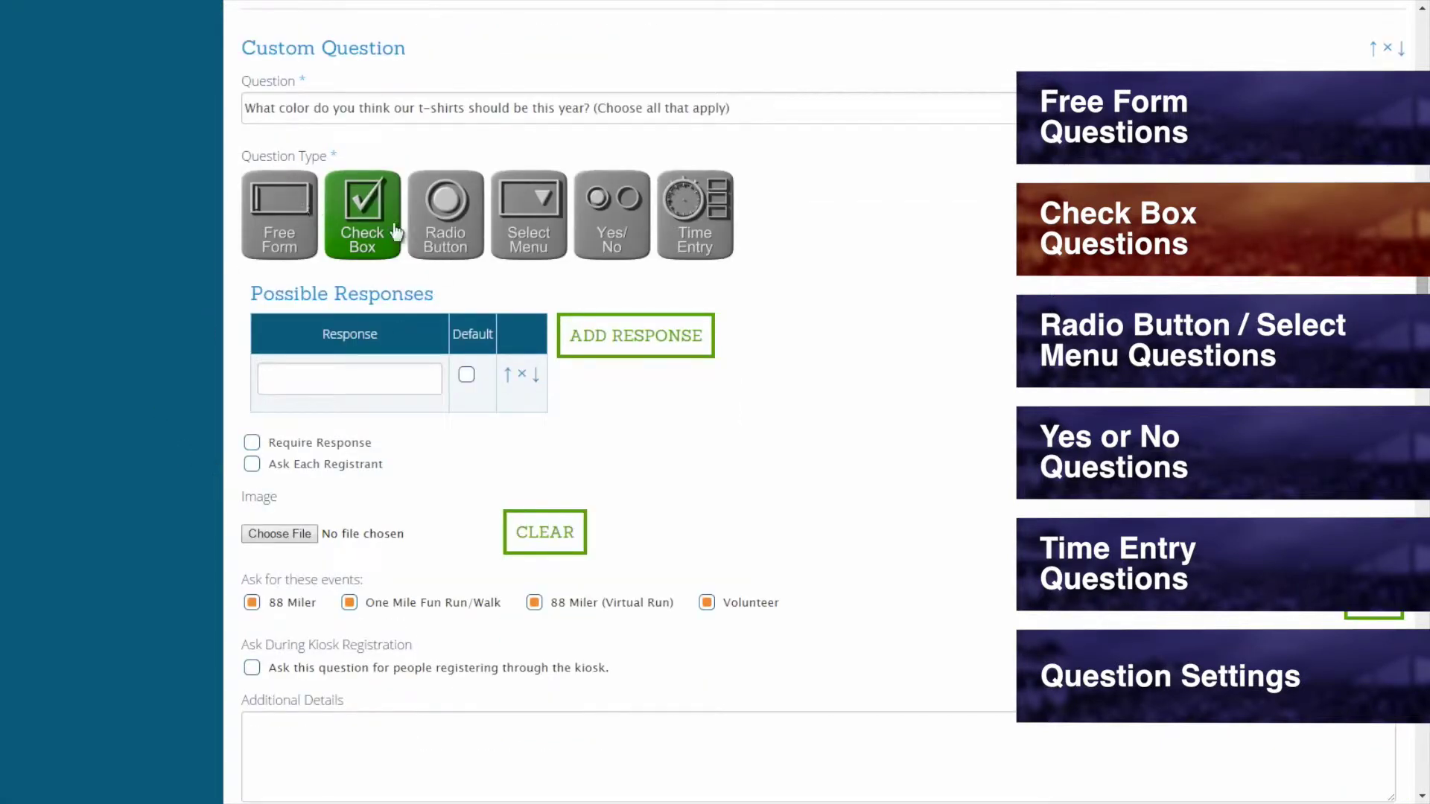
Enter the responses Red, Orange, Yellow, Green, Blue, Purple and White, adding rows as needed.
{"action": "left_click", "coordinate": [309, 378]}
{"action": "type", "text": "Red"}
{"action": "left_click", "coordinate": [607, 337]}
{"action": "left_click", "coordinate": [607, 337]}
{"action": "left_click", "coordinate": [606, 337]}
{"action": "left_click", "coordinate": [607, 337]}
{"action": "left_click", "coordinate": [606, 337]}
{"action": "left_click", "coordinate": [606, 336]}
{"action": "left_click", "coordinate": [378, 430]}
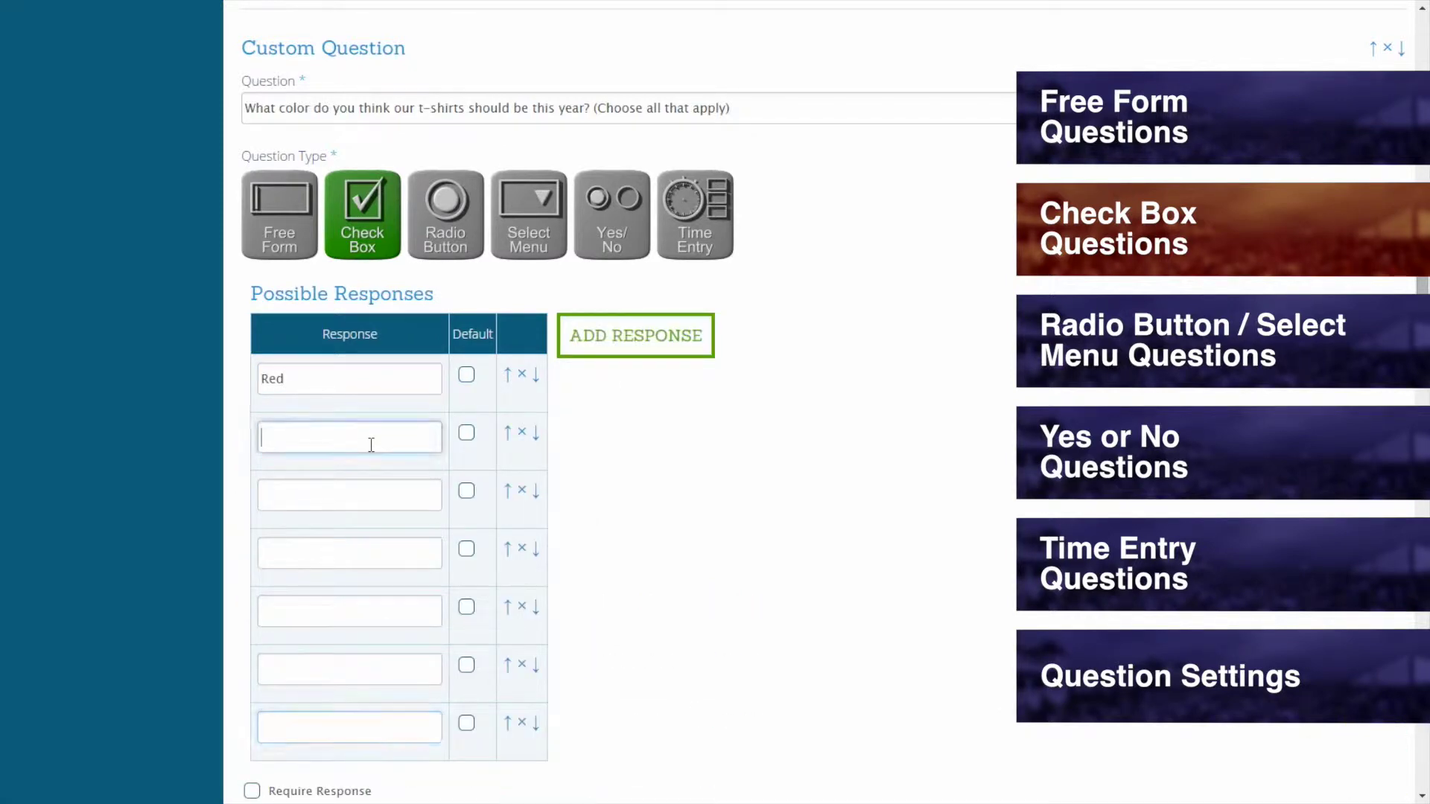
{"action": "type", "text": "Orange"}
{"action": "key", "text": "Tab"}
{"action": "type", "text": "Yellow"}
{"action": "key", "text": "Tab"}
{"action": "type", "text": "Green"}
{"action": "key", "text": "Tab"}
{"action": "type", "text": "Blue"}
{"action": "key", "text": "Tab"}
{"action": "type", "text": "Purple"}
{"action": "key", "text": "Tab"}
{"action": "type", "text": "White"}
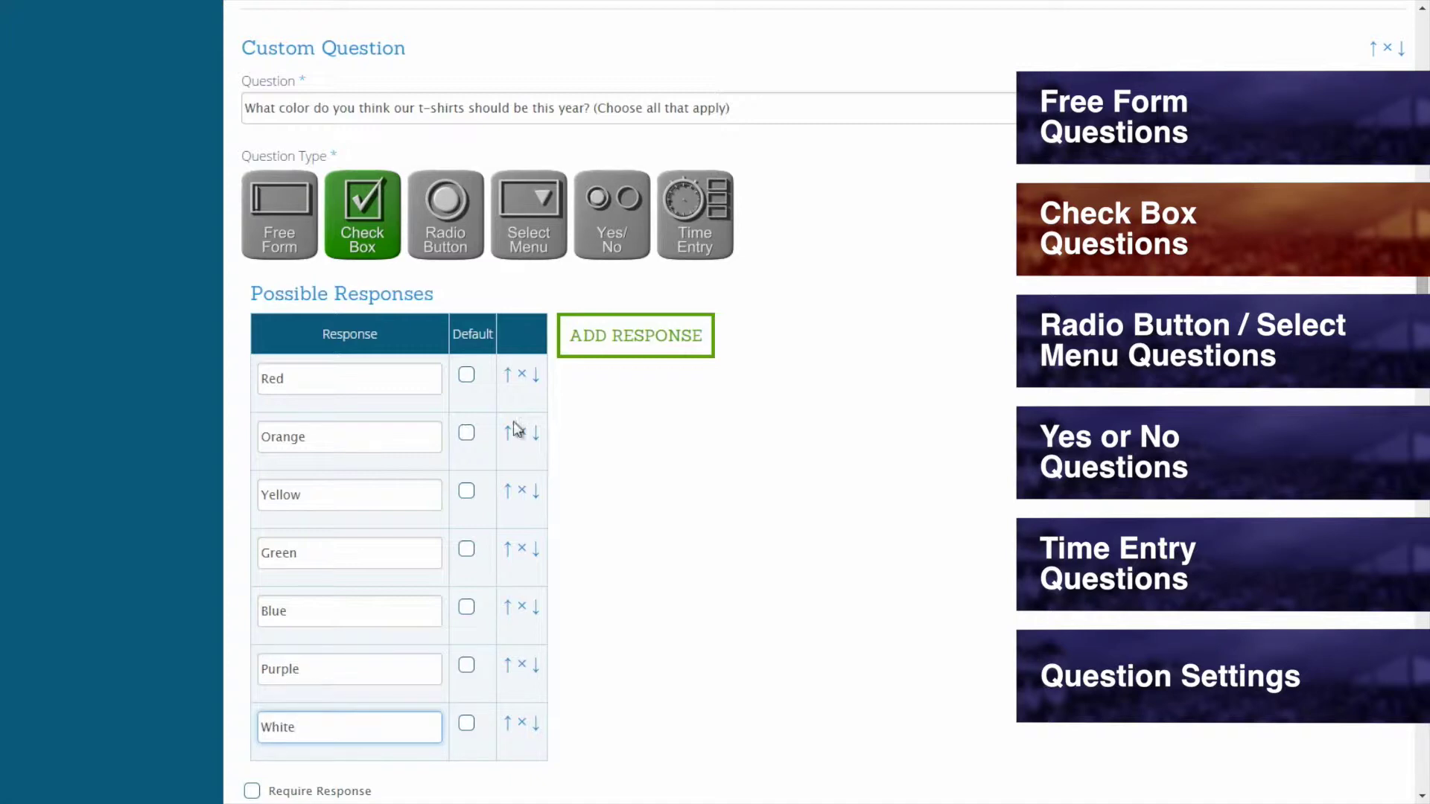
Move White around the list with the arrows, then delete the White response.
{"action": "middle_click", "coordinate": [618, 481]}
{"action": "scroll", "coordinate": [617, 479], "scroll_direction": "down", "scroll_amount": 1}
{"action": "middle_click", "coordinate": [617, 479]}
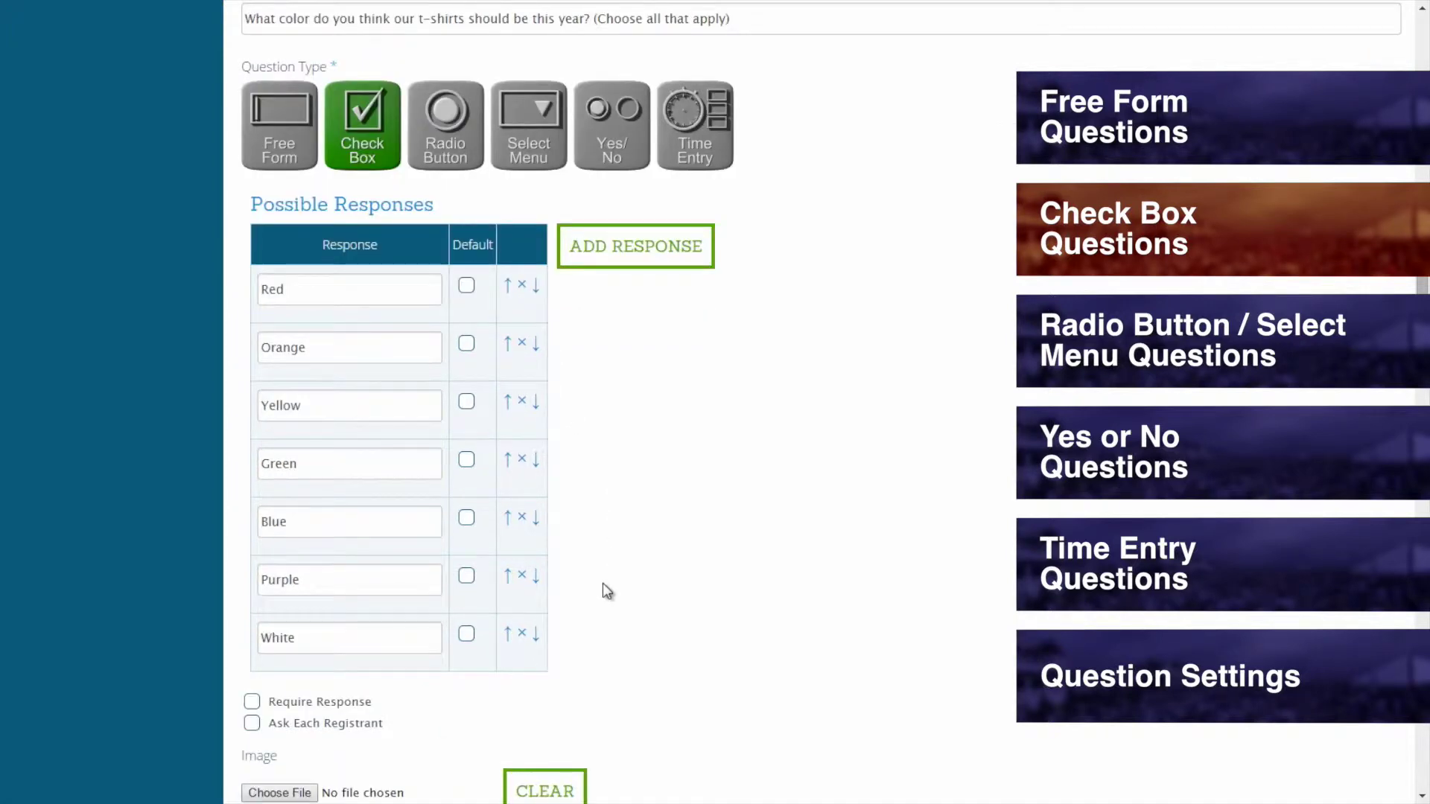
{"action": "left_click", "coordinate": [508, 634]}
{"action": "left_click", "coordinate": [508, 575]}
{"action": "left_click", "coordinate": [508, 518]}
{"action": "left_click", "coordinate": [536, 462]}
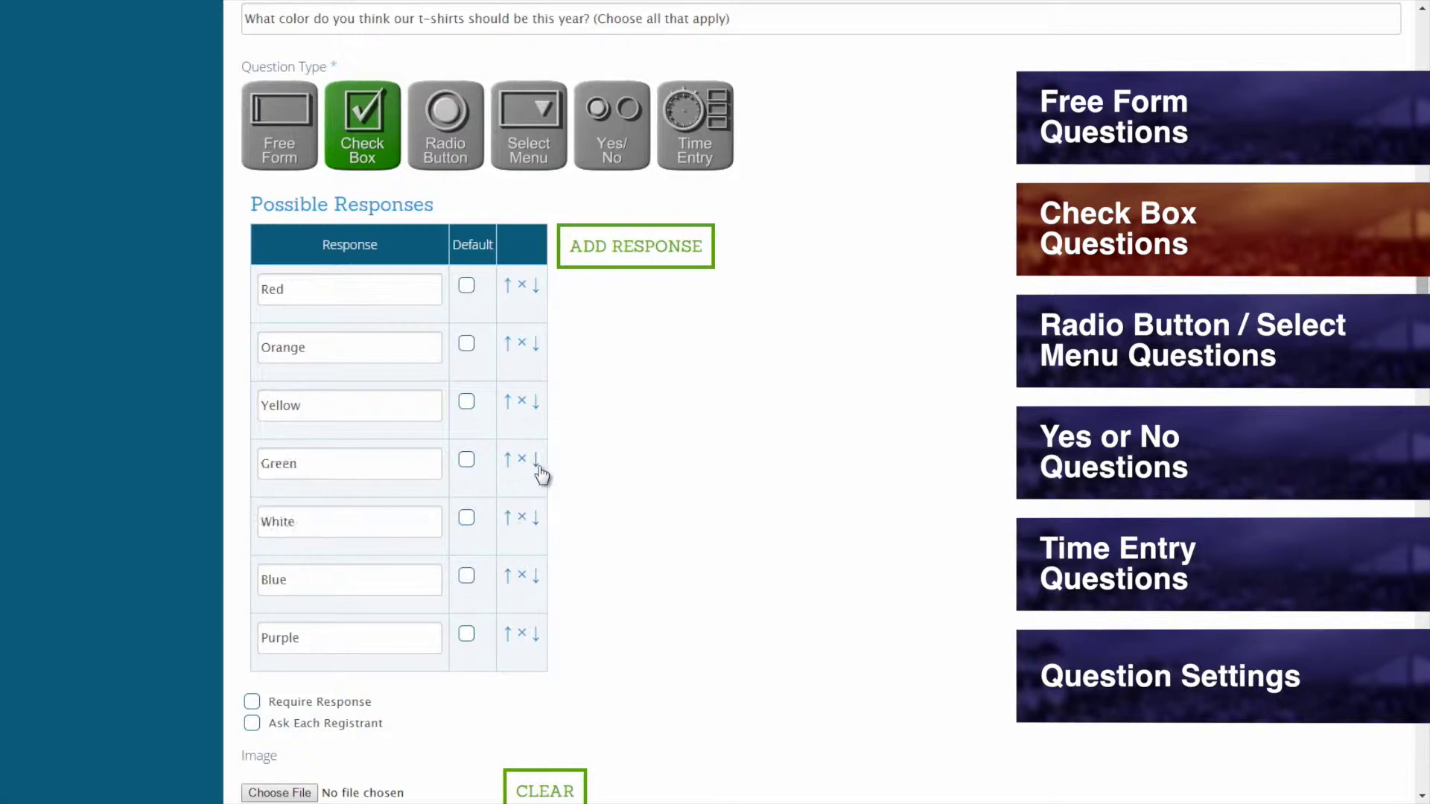
{"action": "left_click", "coordinate": [523, 518]}
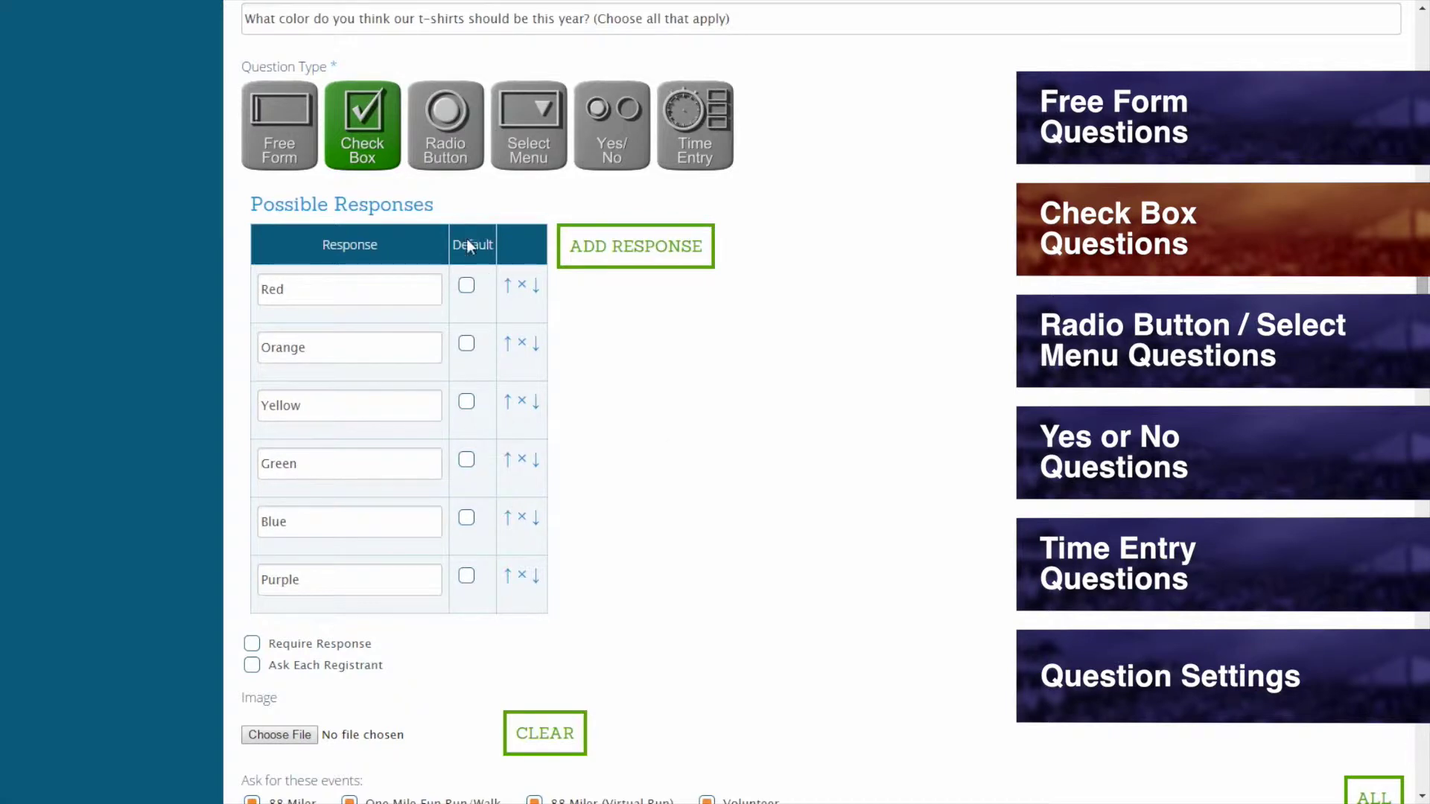
Toggle Default on several colours, leaving Blue as the only default response.
{"action": "left_click", "coordinate": [467, 286]}
{"action": "left_click", "coordinate": [467, 404]}
{"action": "left_click", "coordinate": [467, 462]}
{"action": "left_click", "coordinate": [466, 287]}
{"action": "left_click", "coordinate": [467, 403]}
{"action": "left_click", "coordinate": [466, 462]}
{"action": "left_click", "coordinate": [467, 519]}
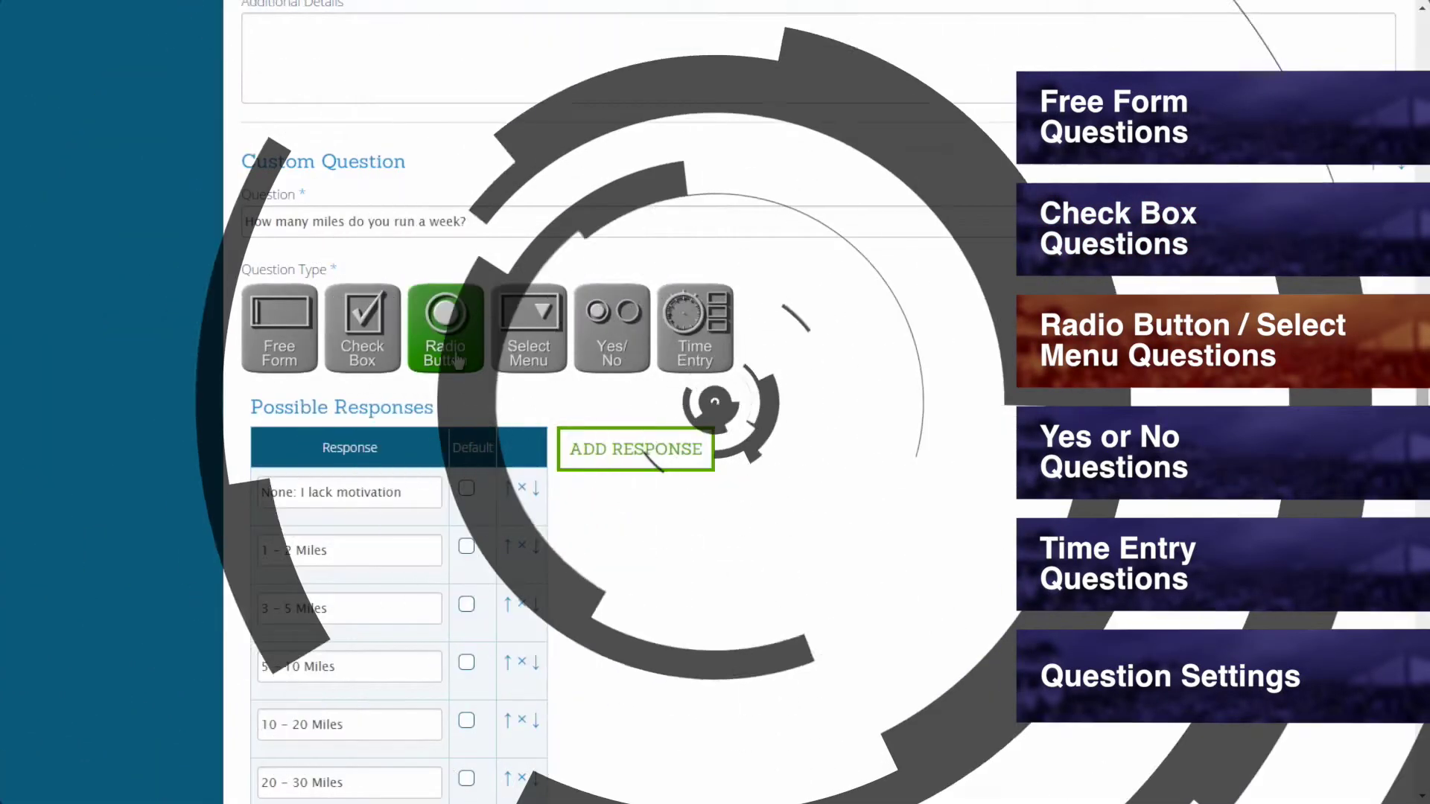
Make the weekly-miles question a Select Menu and glance at the how-did-you-hear choices.
{"action": "left_click", "coordinate": [521, 345]}
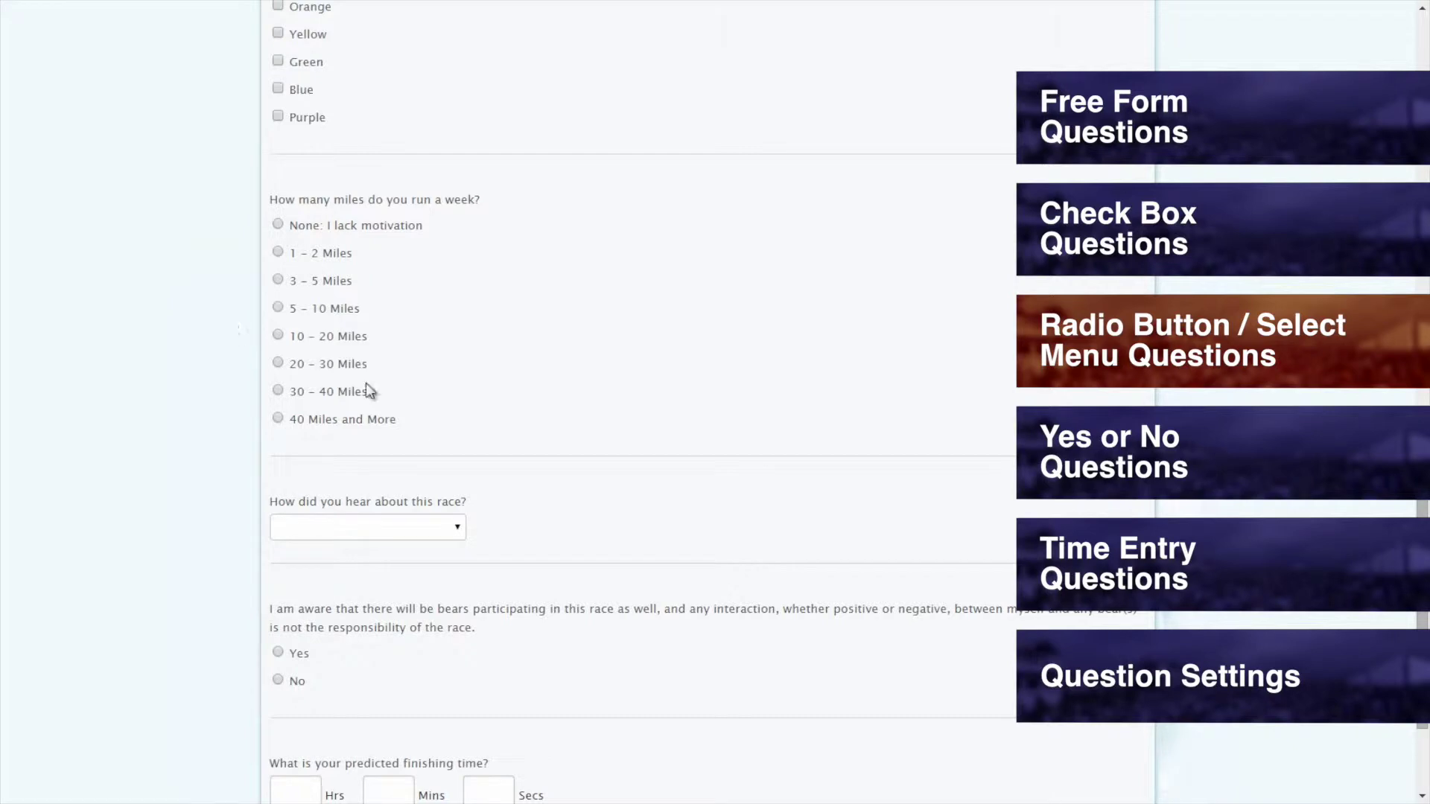
{"action": "left_click", "coordinate": [425, 526]}
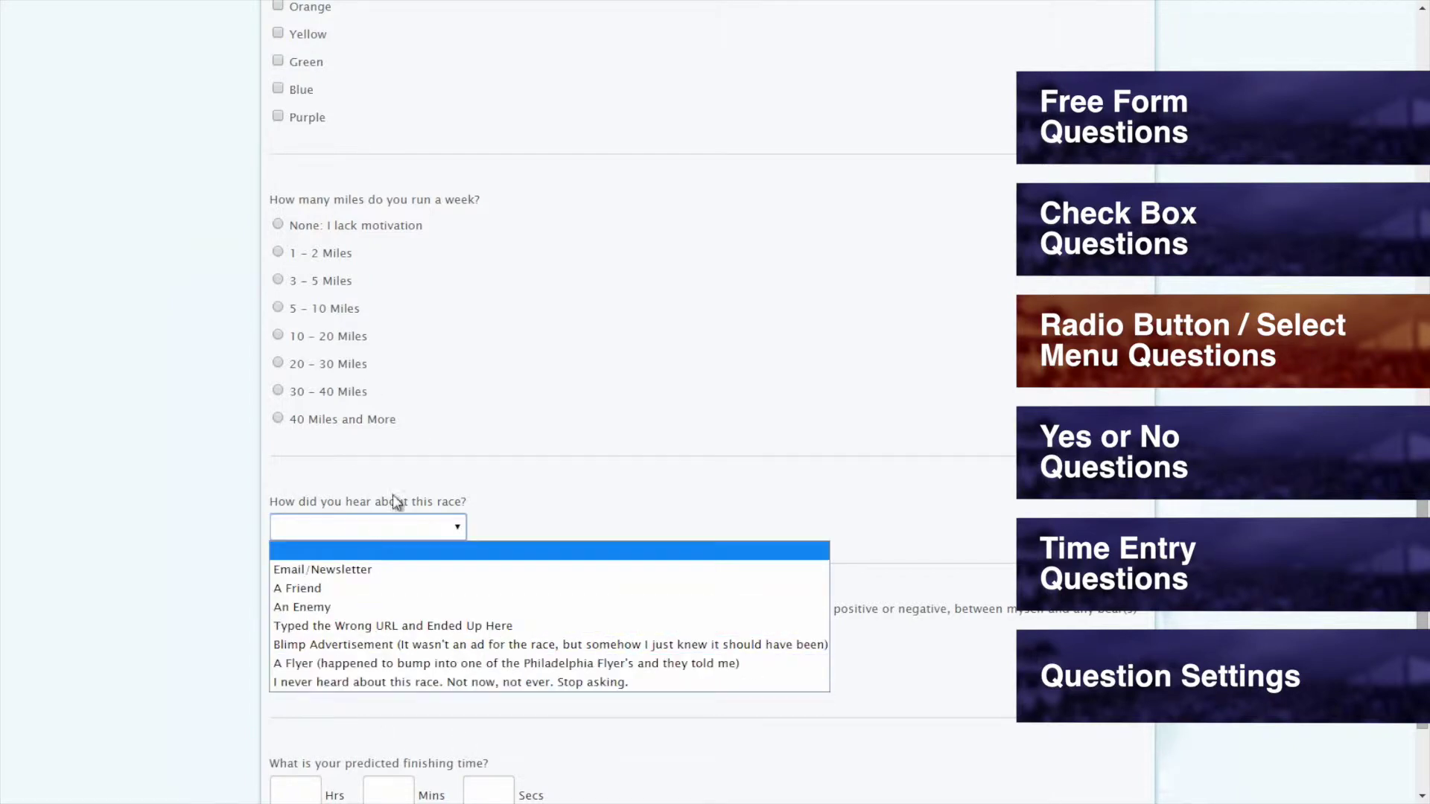
{"action": "left_click", "coordinate": [445, 477]}
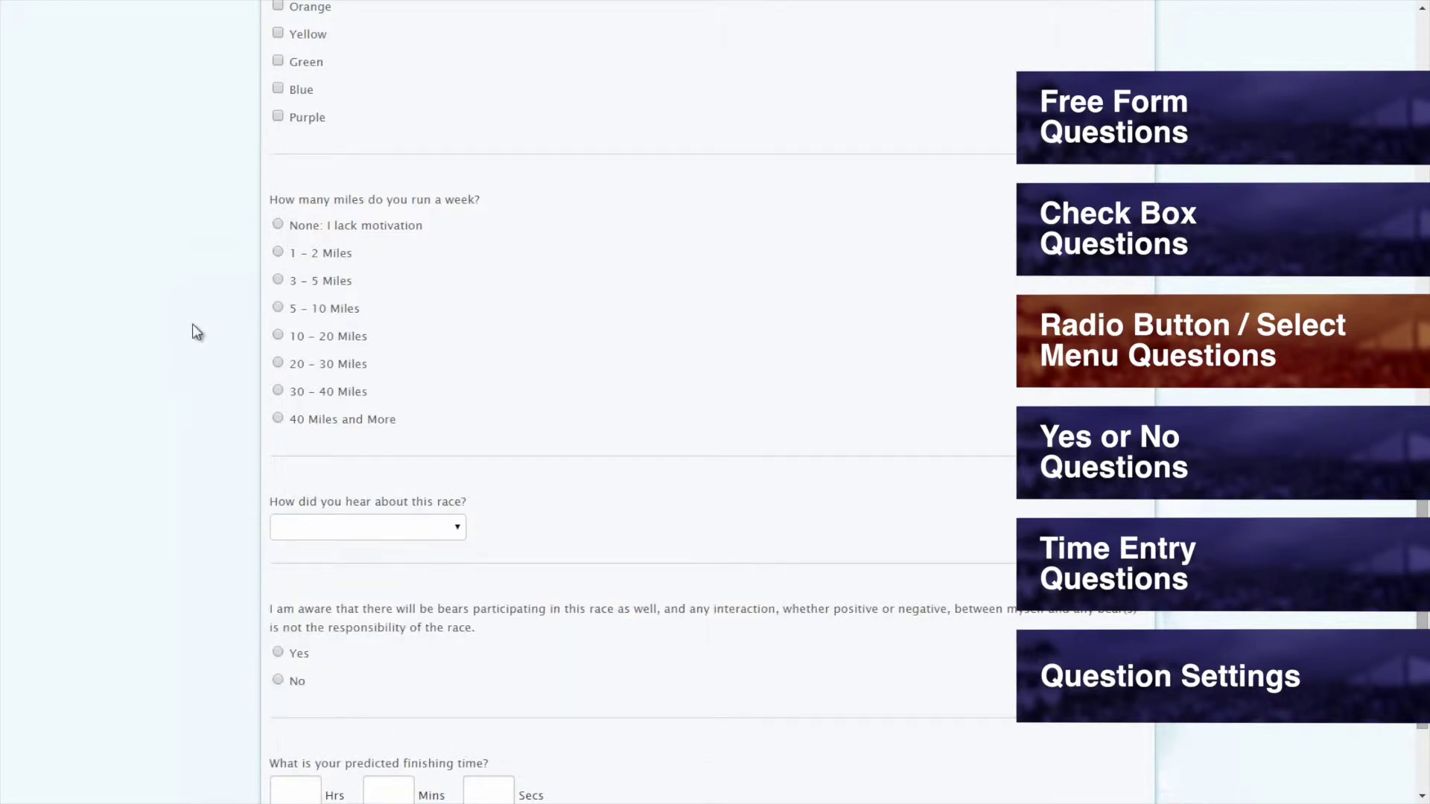
On the preview, answer A Friend for how they heard and 5 - 10 Miles per week.
{"action": "left_click", "coordinate": [278, 308]}
{"action": "left_click", "coordinate": [278, 363]}
{"action": "left_click", "coordinate": [278, 280]}
{"action": "left_click", "coordinate": [279, 420]}
{"action": "left_click", "coordinate": [450, 531]}
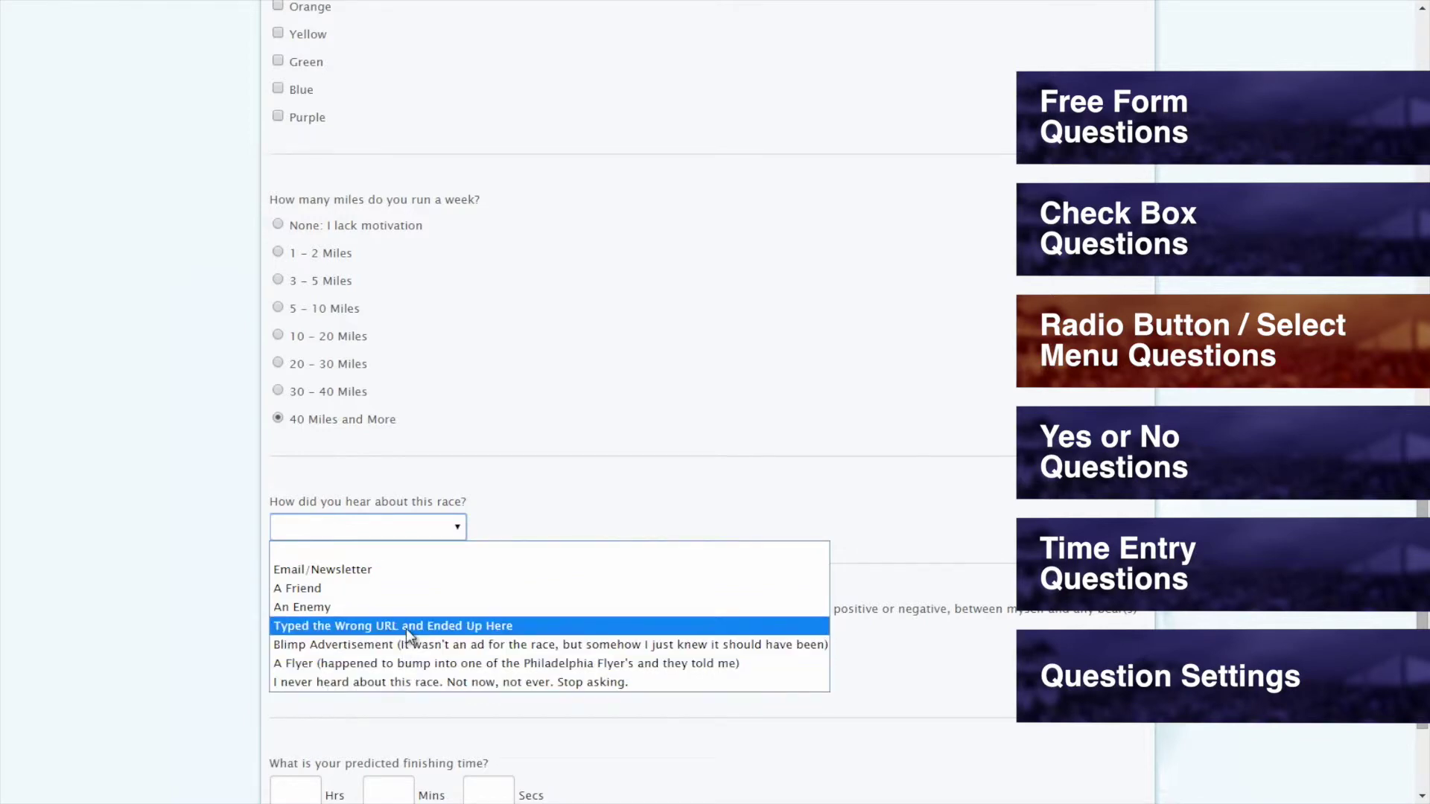
{"action": "left_click", "coordinate": [419, 588]}
{"action": "left_click", "coordinate": [218, 347]}
{"action": "left_click", "coordinate": [278, 308]}
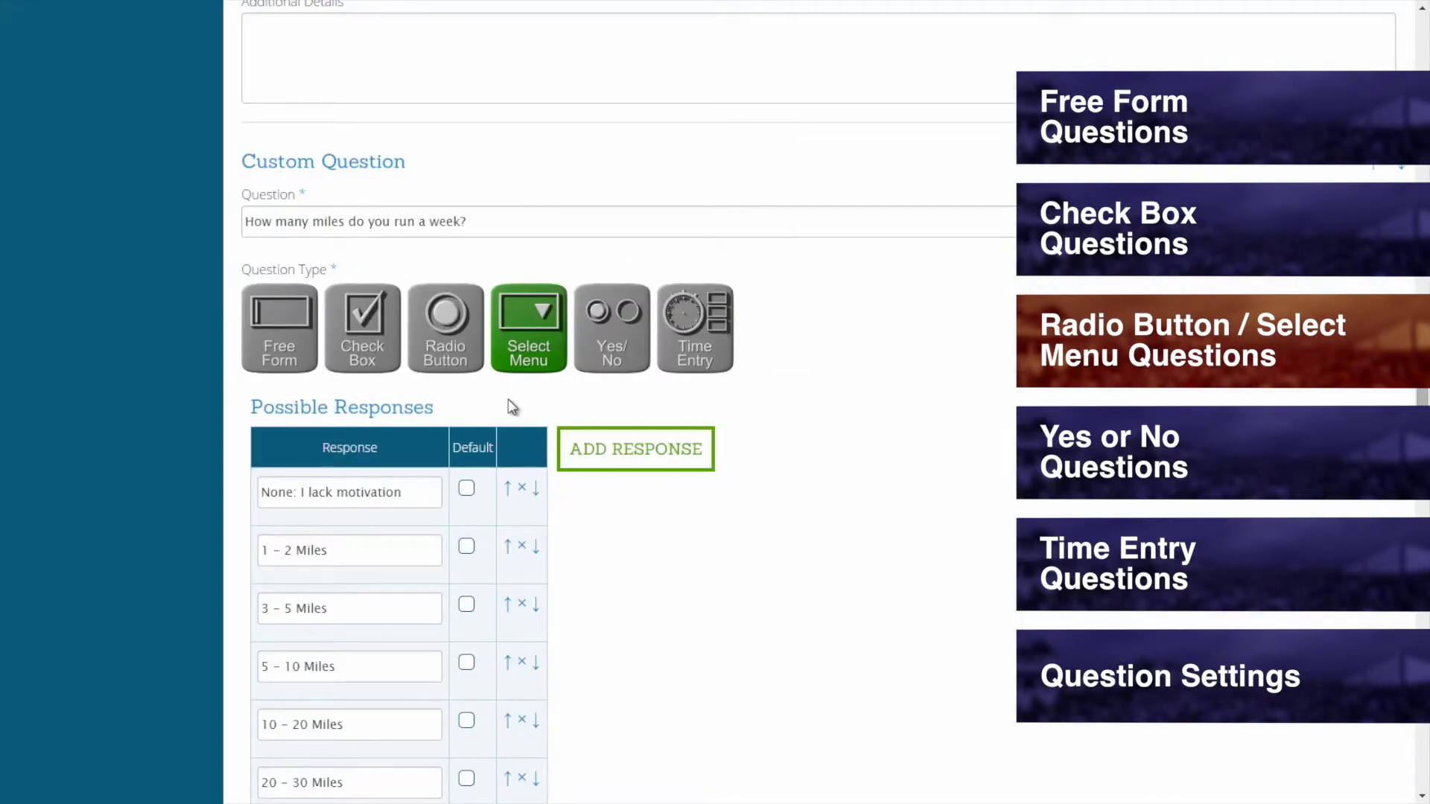
Try Check Box, Radio Button and Select Menu for weekly miles, settling on Radio Button.
{"action": "left_click", "coordinate": [371, 359]}
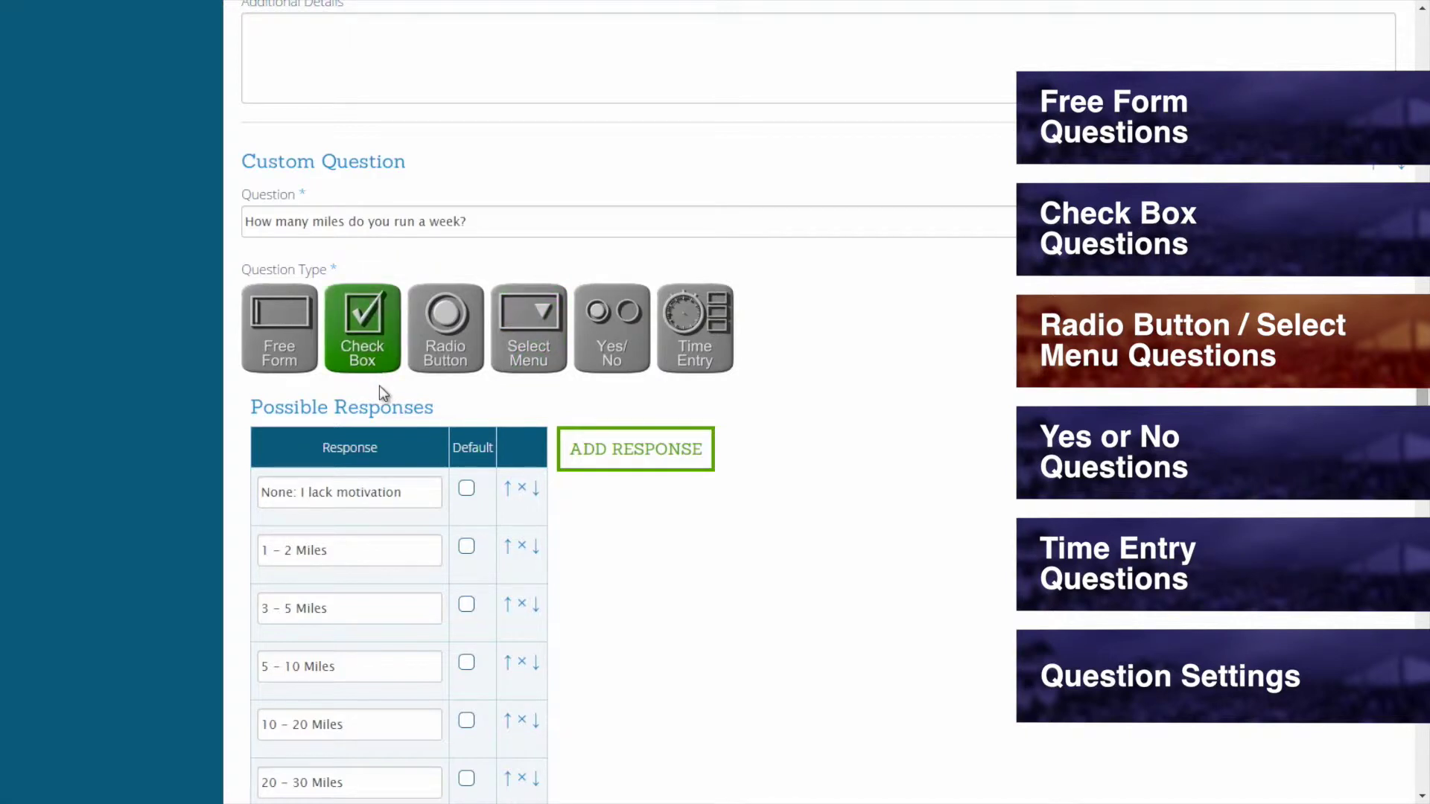
{"action": "left_click", "coordinate": [444, 373]}
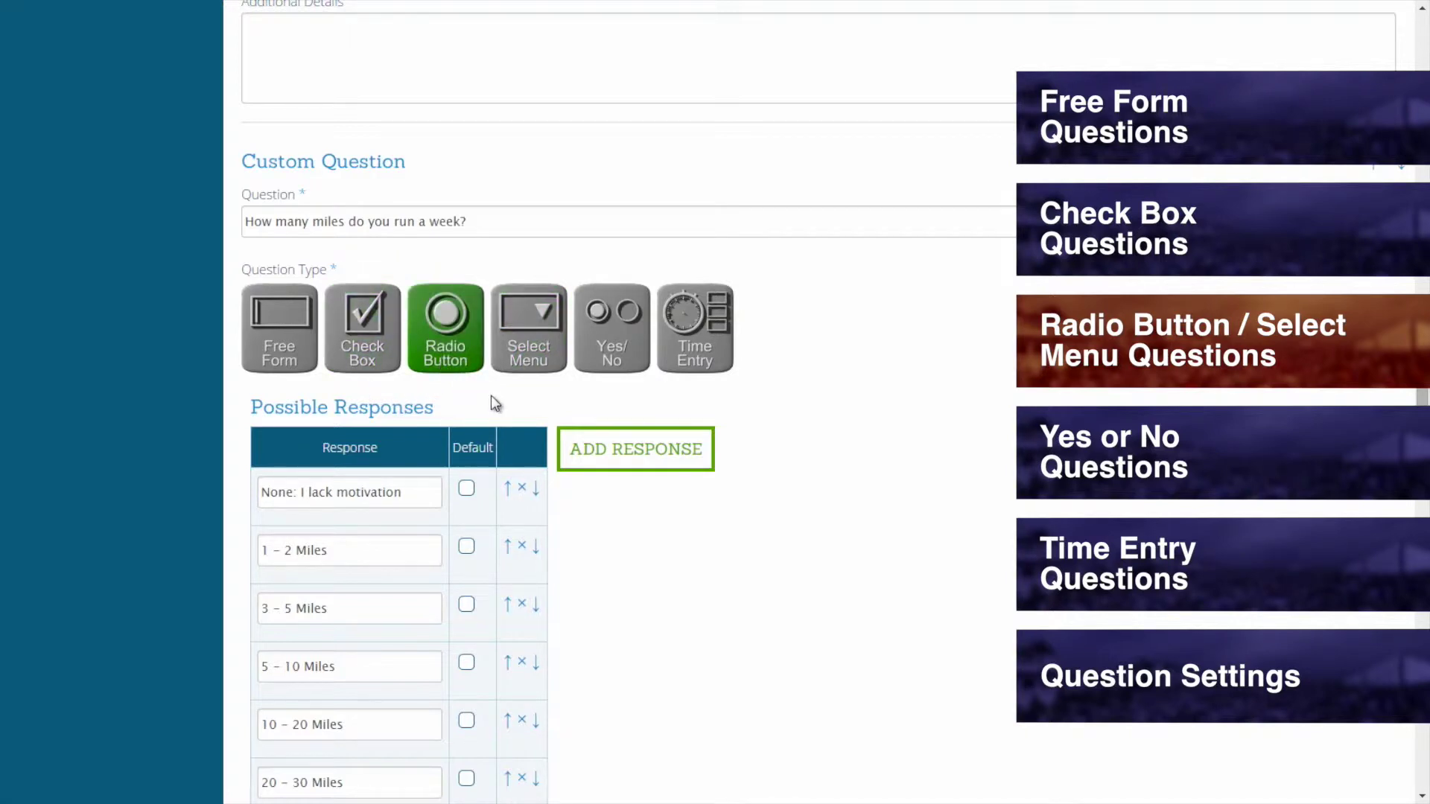
{"action": "left_click", "coordinate": [529, 361]}
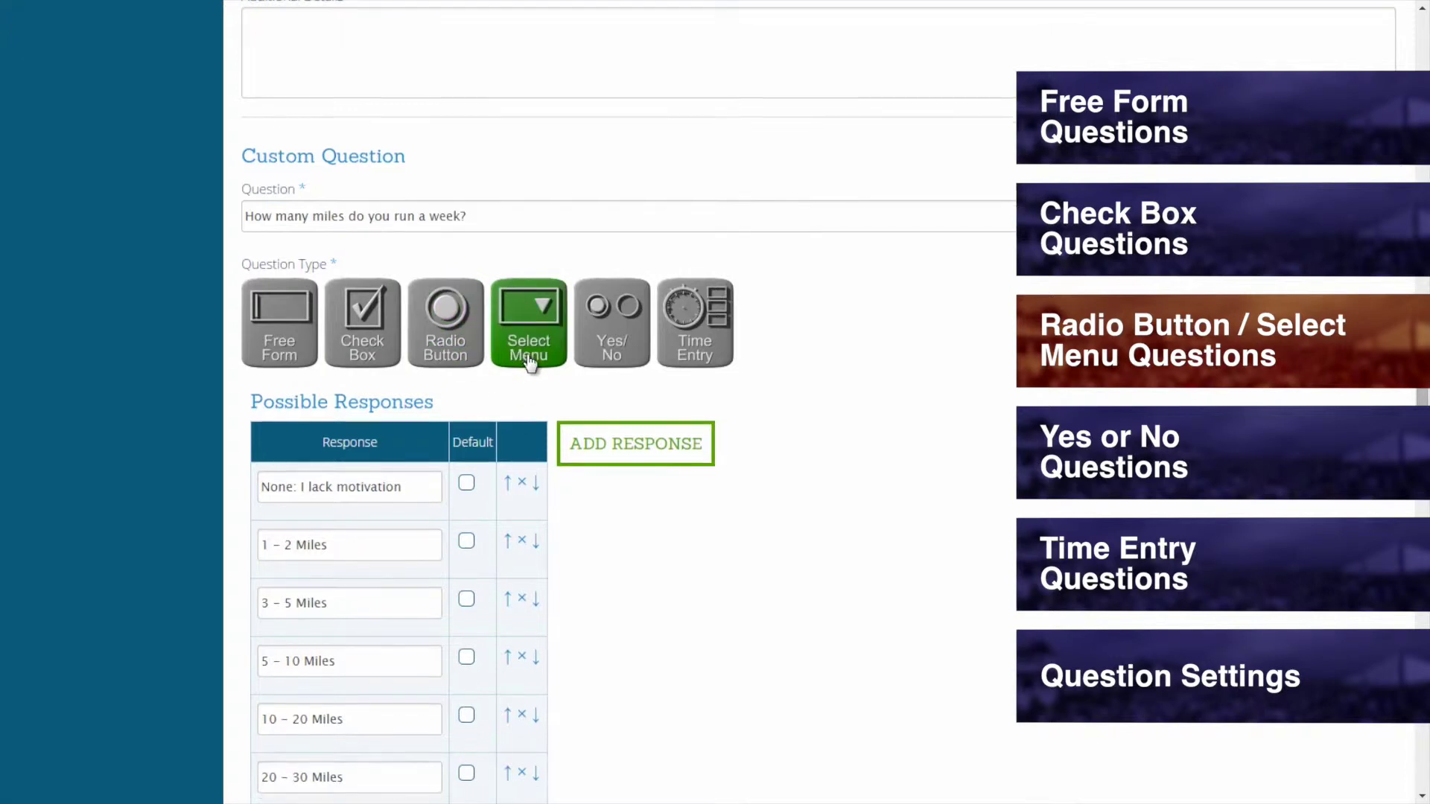
{"action": "left_click", "coordinate": [447, 343]}
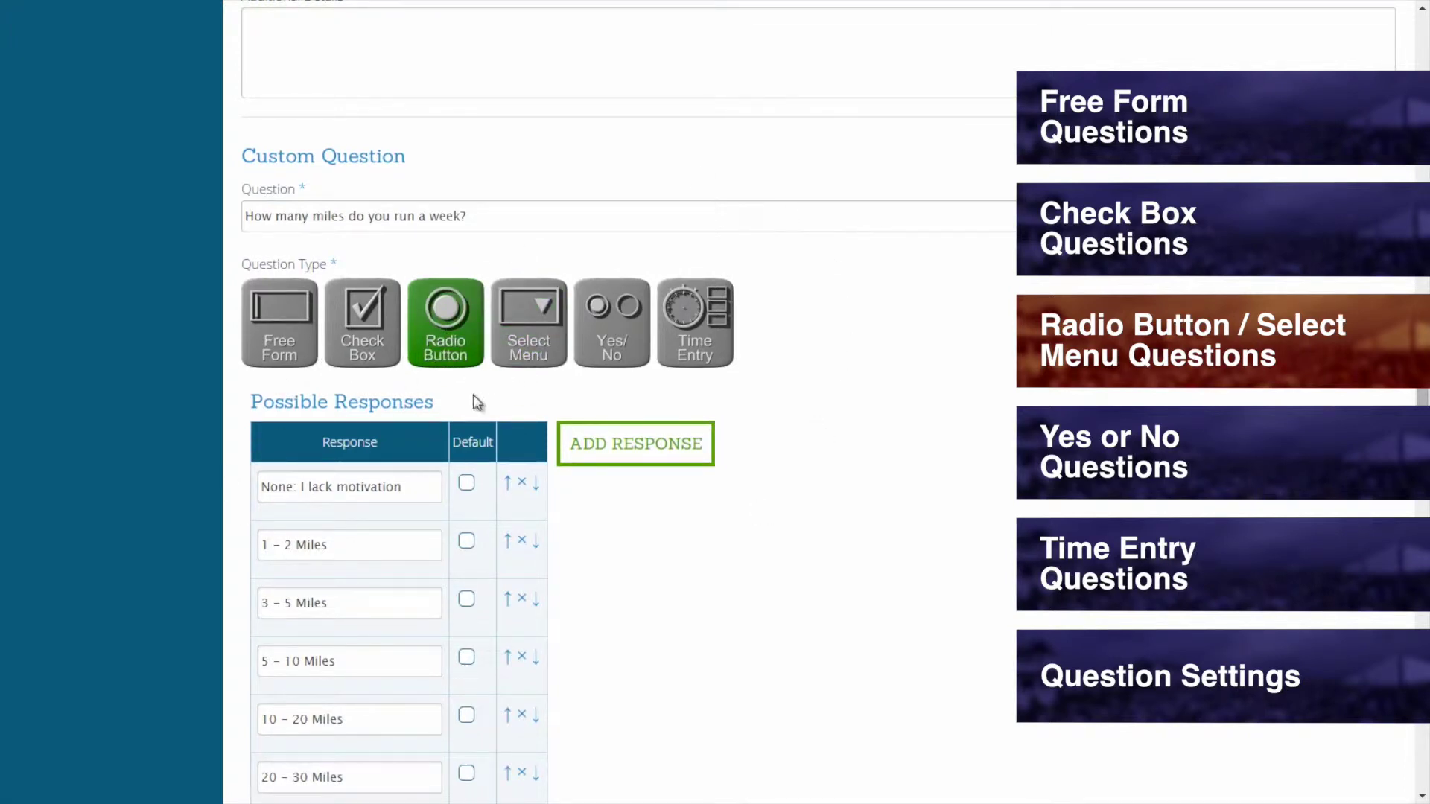
Add an 'I don't know' response, move it up and down, then delete it.
{"action": "middle_click", "coordinate": [236, 414]}
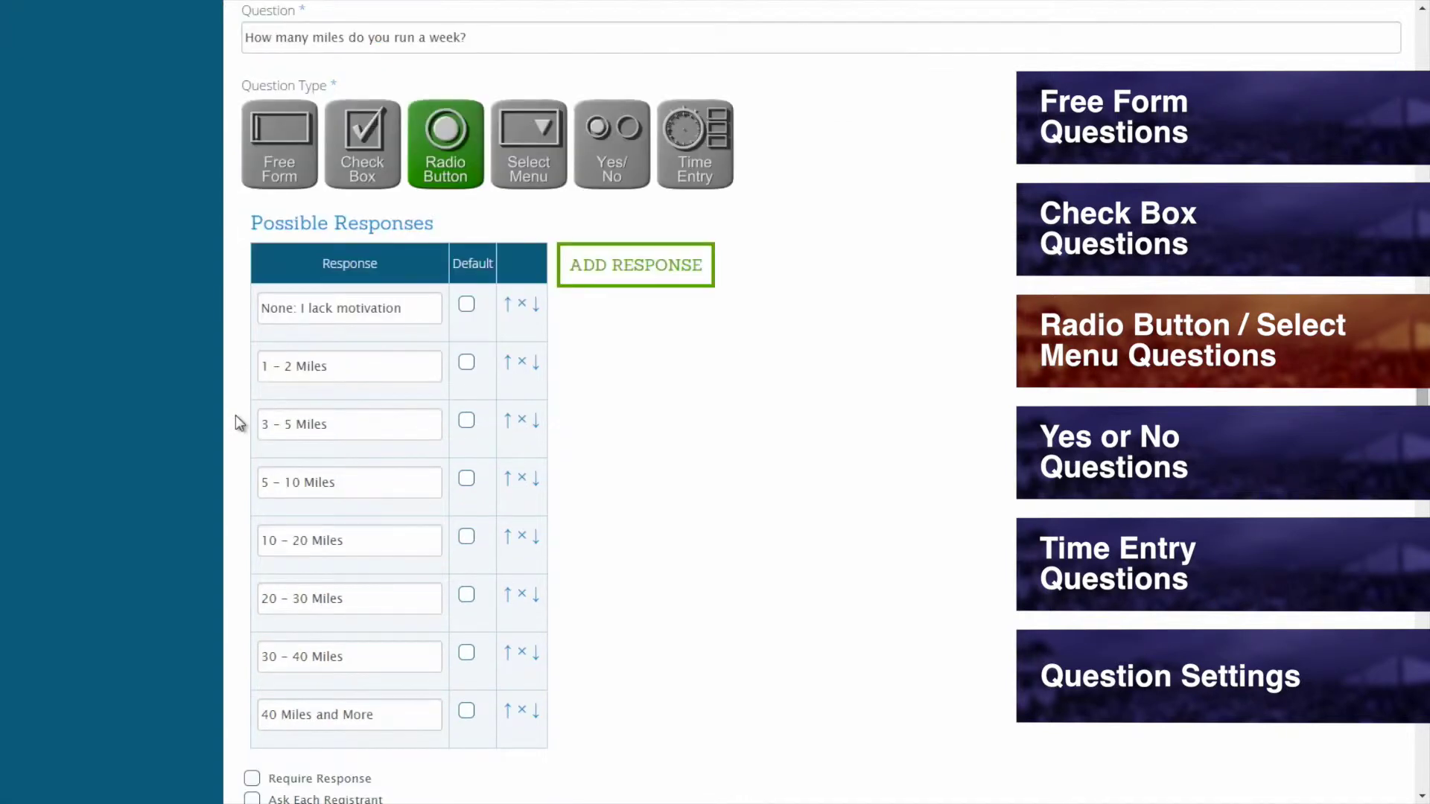
{"action": "left_click", "coordinate": [610, 280]}
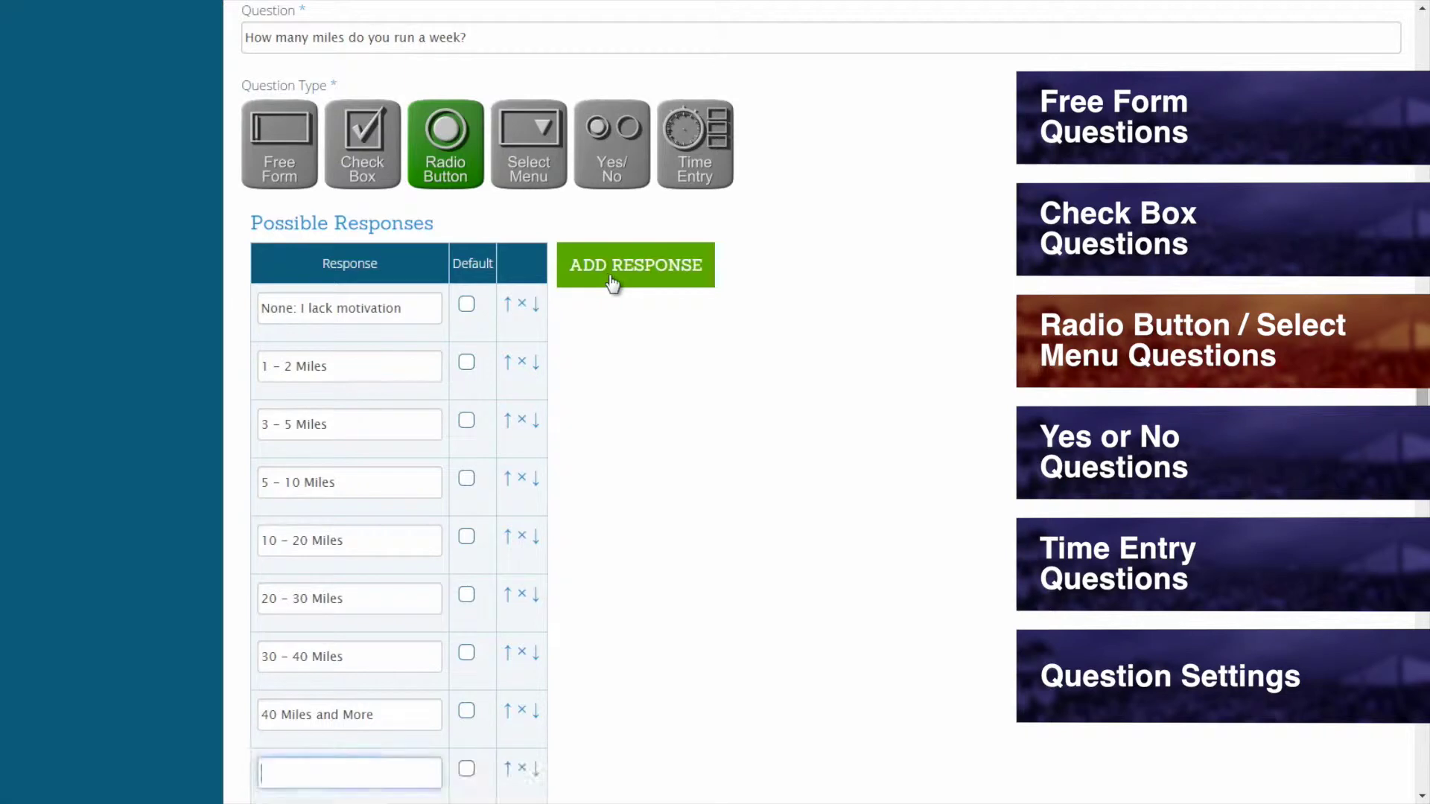
{"action": "middle_click", "coordinate": [809, 291]}
{"action": "type", "text": "I don't know"}
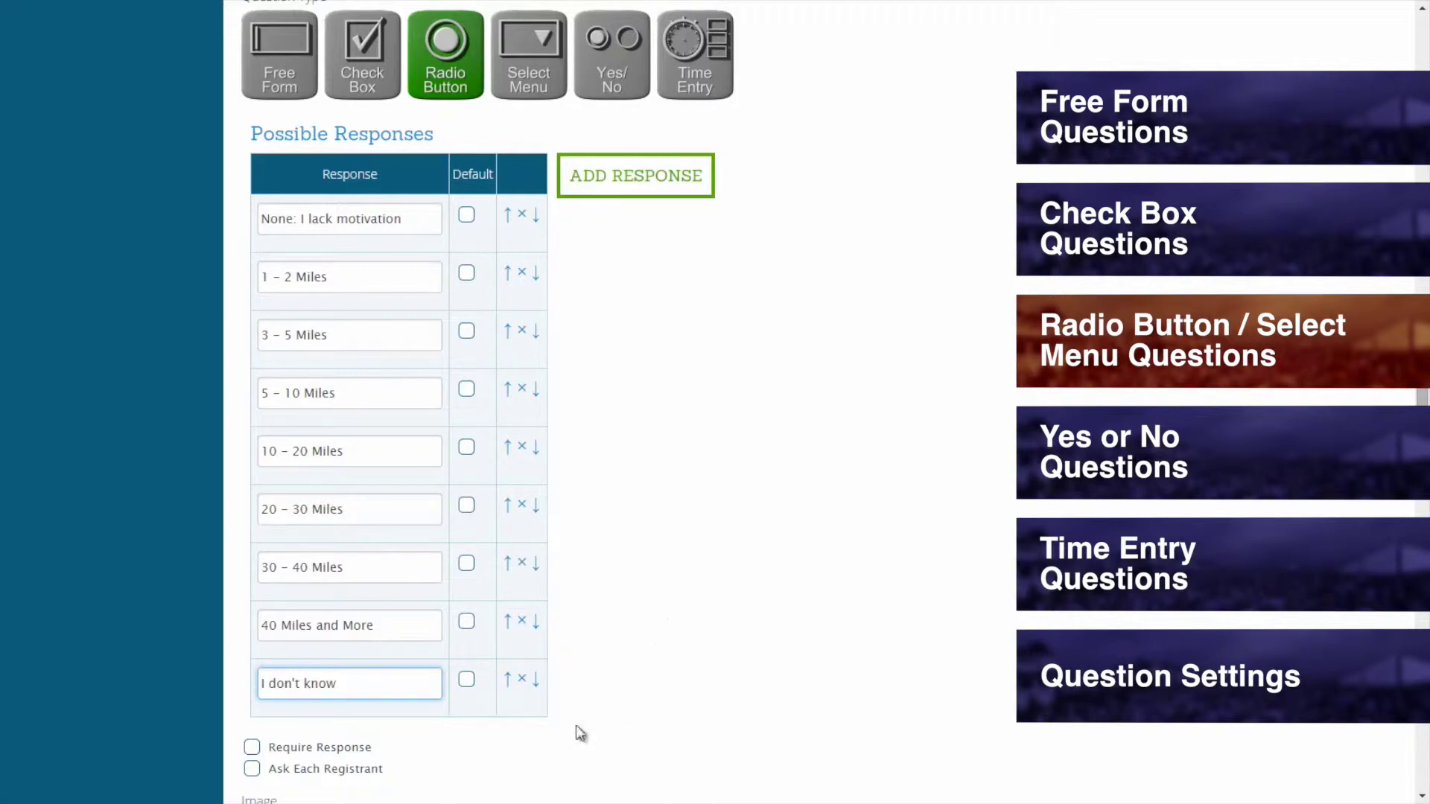
{"action": "left_click", "coordinate": [508, 679]}
{"action": "left_click", "coordinate": [508, 624]}
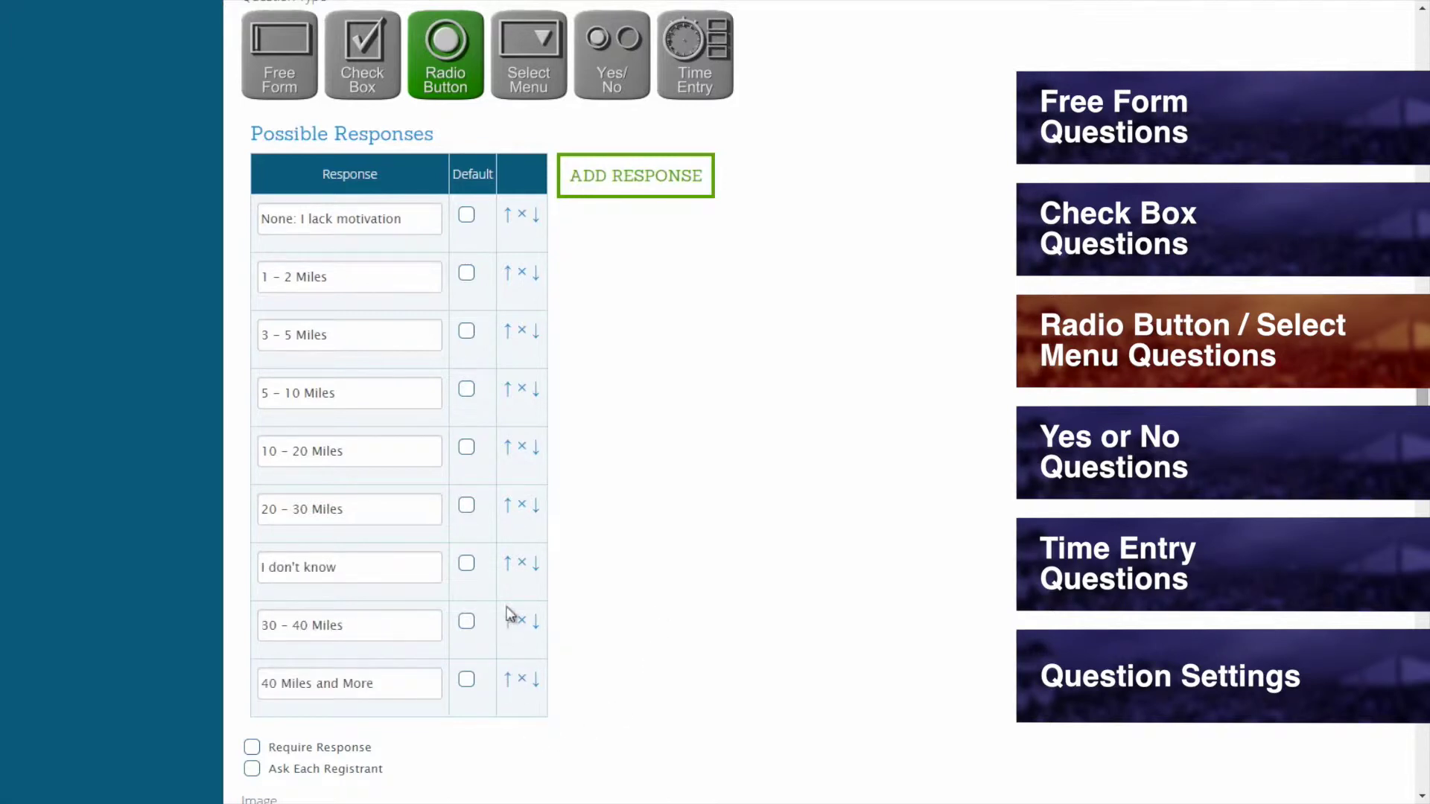
{"action": "left_click", "coordinate": [509, 566]}
{"action": "left_click", "coordinate": [535, 507]}
{"action": "left_click", "coordinate": [522, 565]}
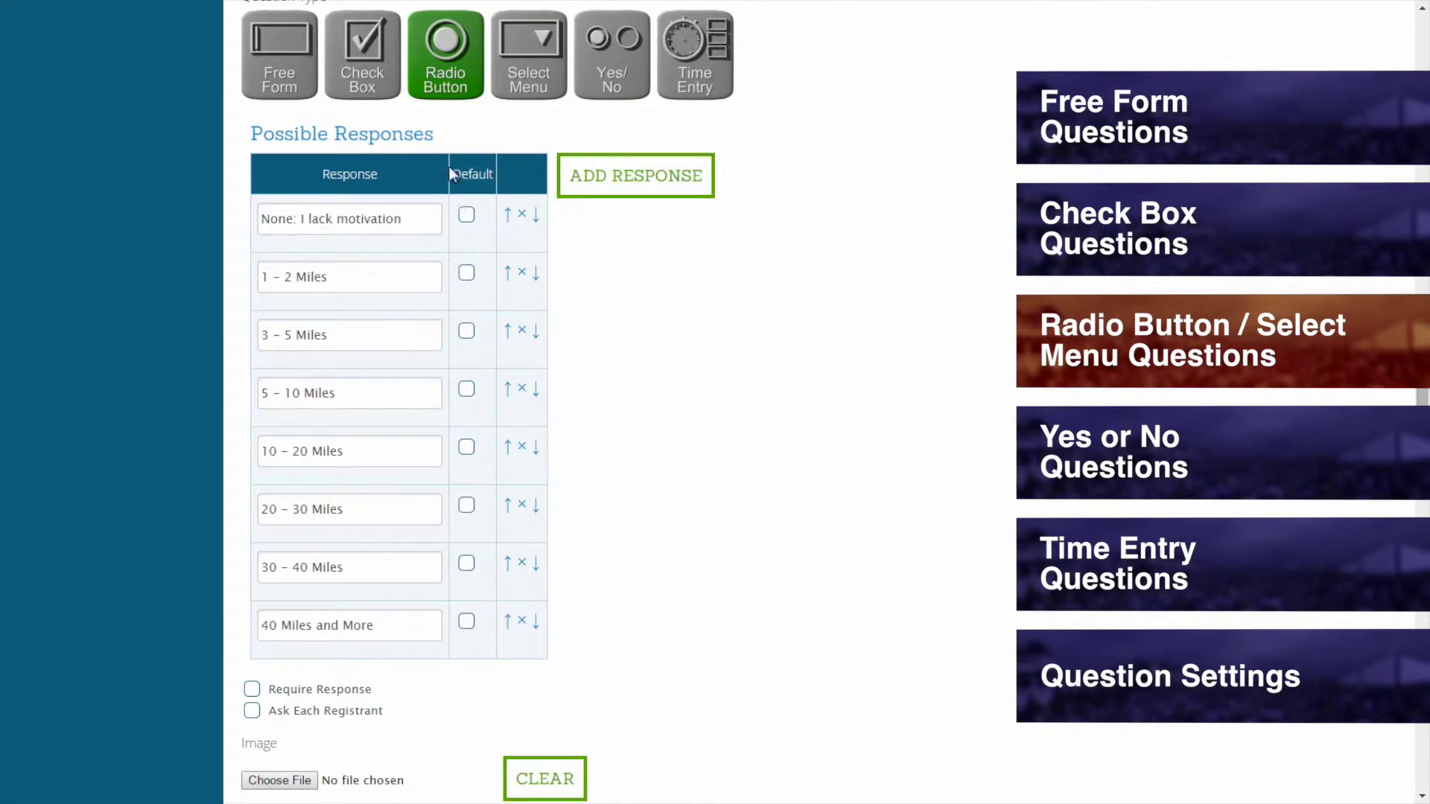
Tick Default for 30 - 40 Miles after trying 5 - 10 and 20 - 30 Miles.
{"action": "left_click", "coordinate": [466, 388]}
{"action": "left_click", "coordinate": [466, 506]}
{"action": "left_click", "coordinate": [467, 564]}
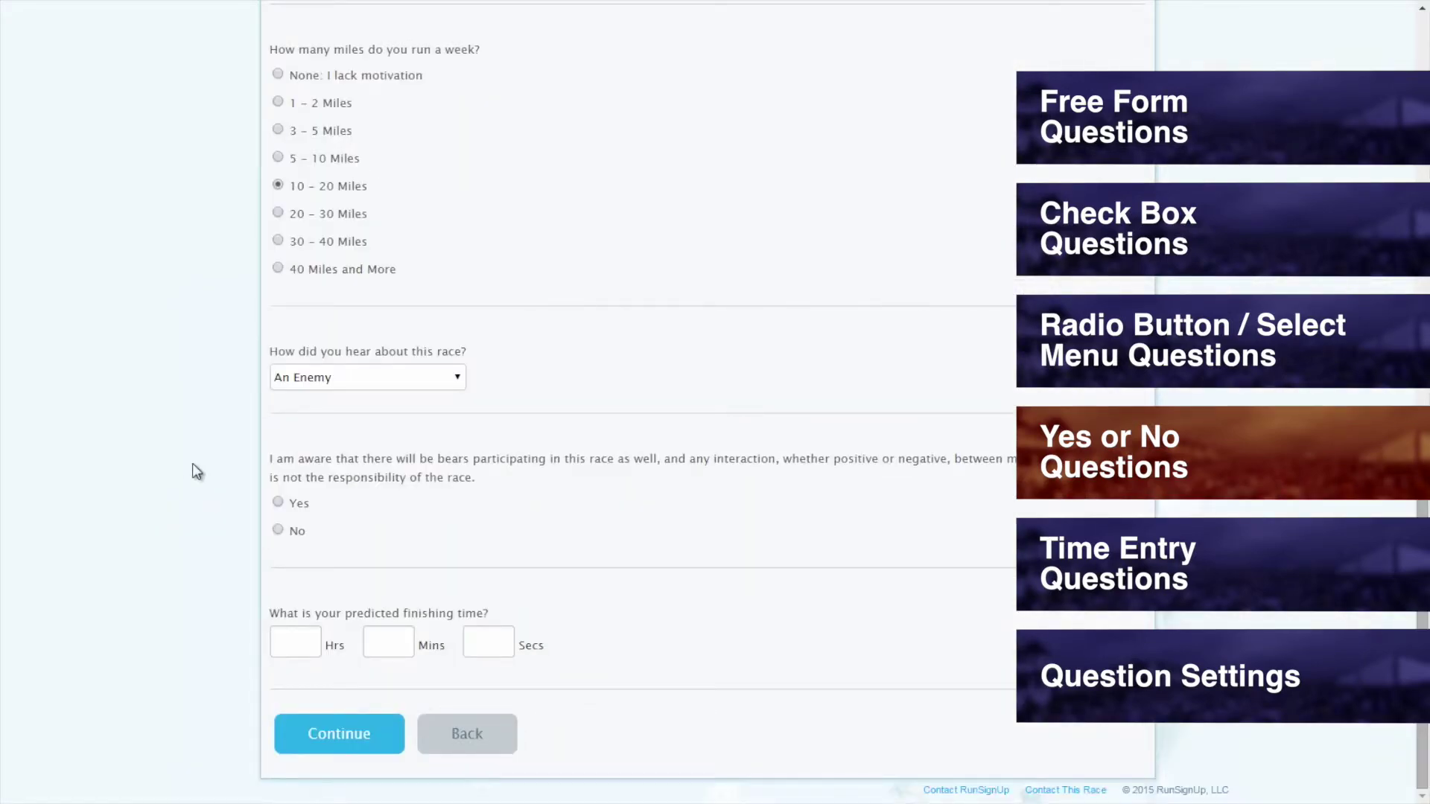
Select Yes for the bears question on the registration preview.
{"action": "left_click", "coordinate": [278, 503]}
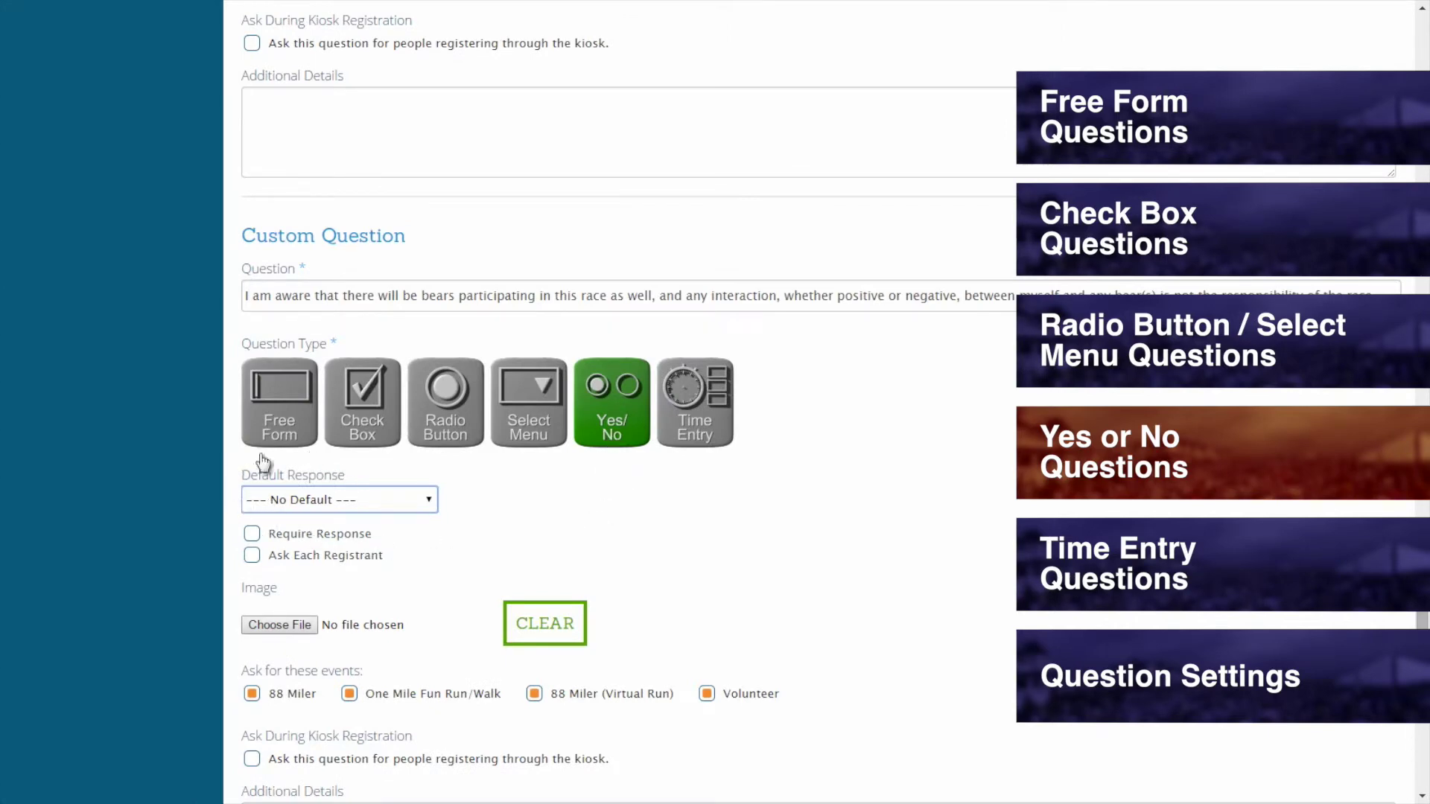
Choose Yes in the bears question's Default Response dropdown.
{"action": "left_click", "coordinate": [382, 504]}
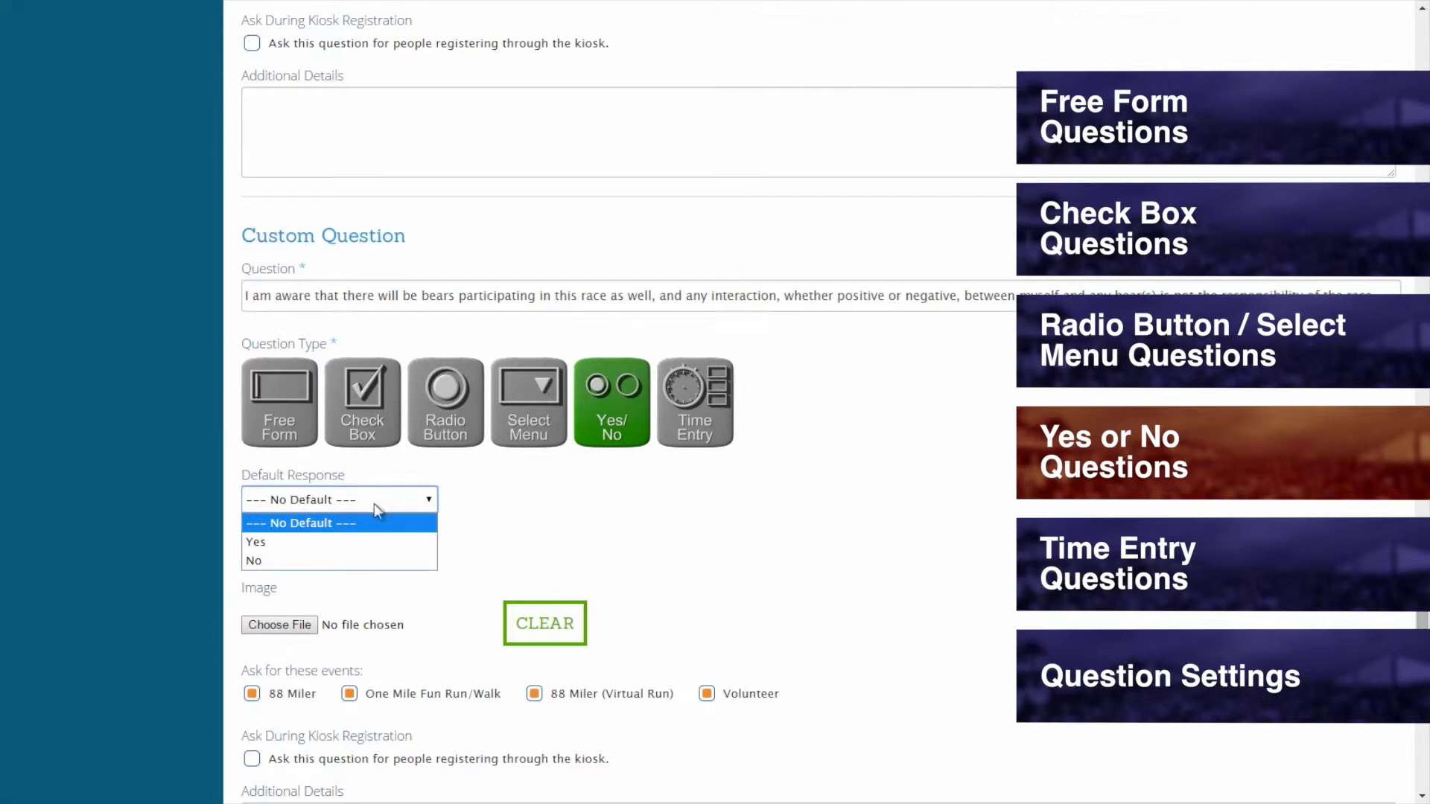
{"action": "left_click", "coordinate": [350, 542]}
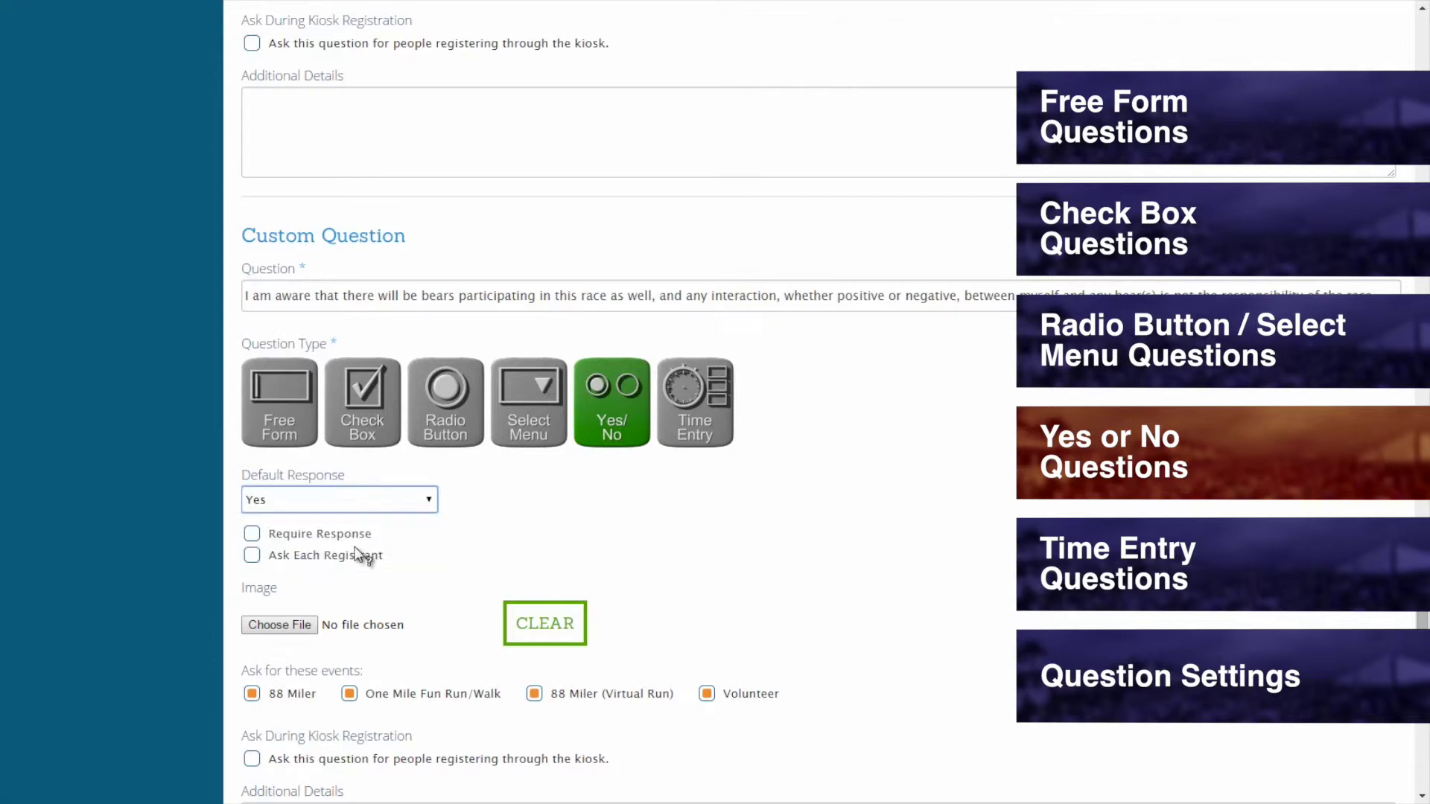
{"action": "left_click", "coordinate": [418, 504]}
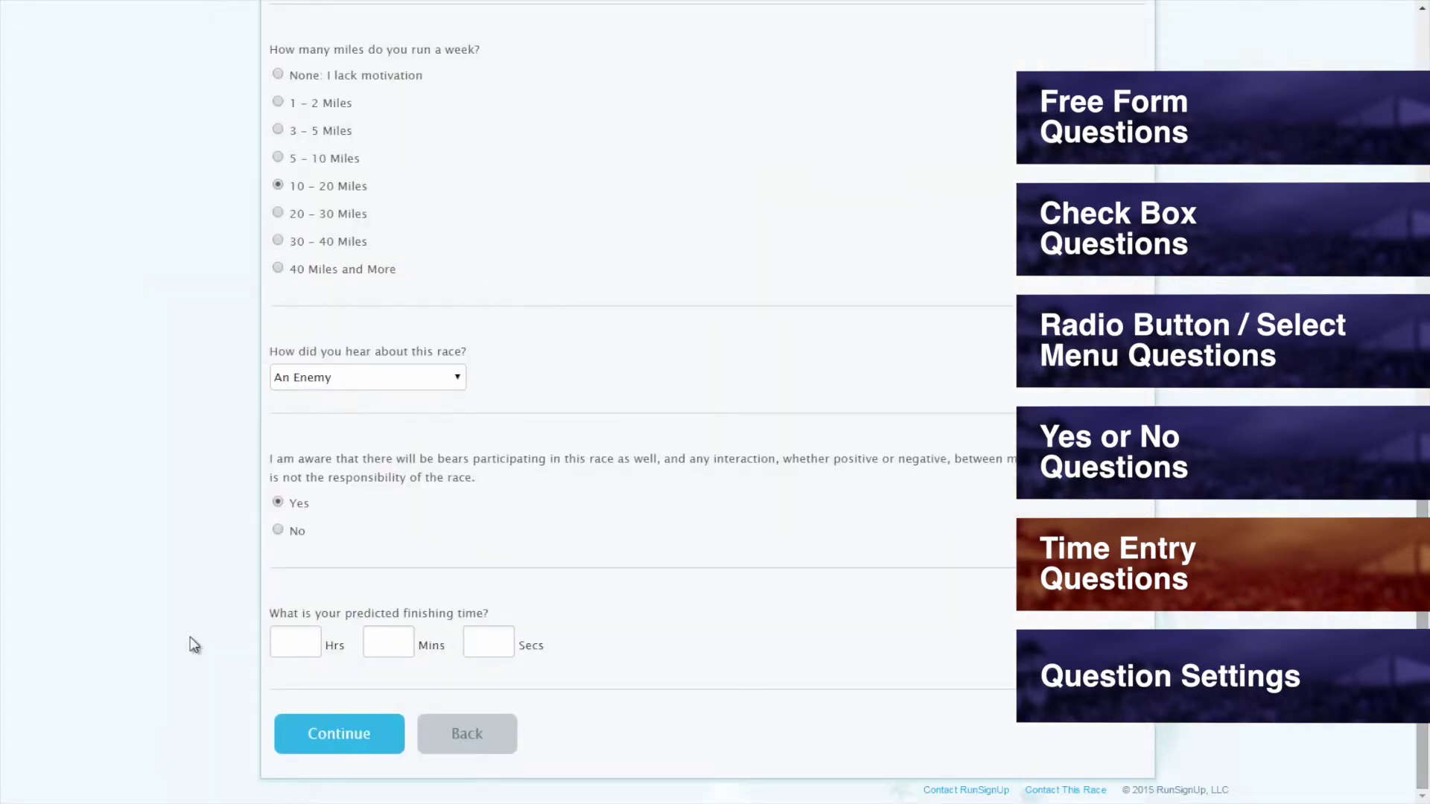
Enter 2 hrs and 12 mins as the preview's predicted finishing time.
{"action": "left_click", "coordinate": [292, 638]}
{"action": "type", "text": "2"}
{"action": "left_click", "coordinate": [381, 642]}
{"action": "type", "text": "12"}
{"action": "left_click", "coordinate": [480, 640]}
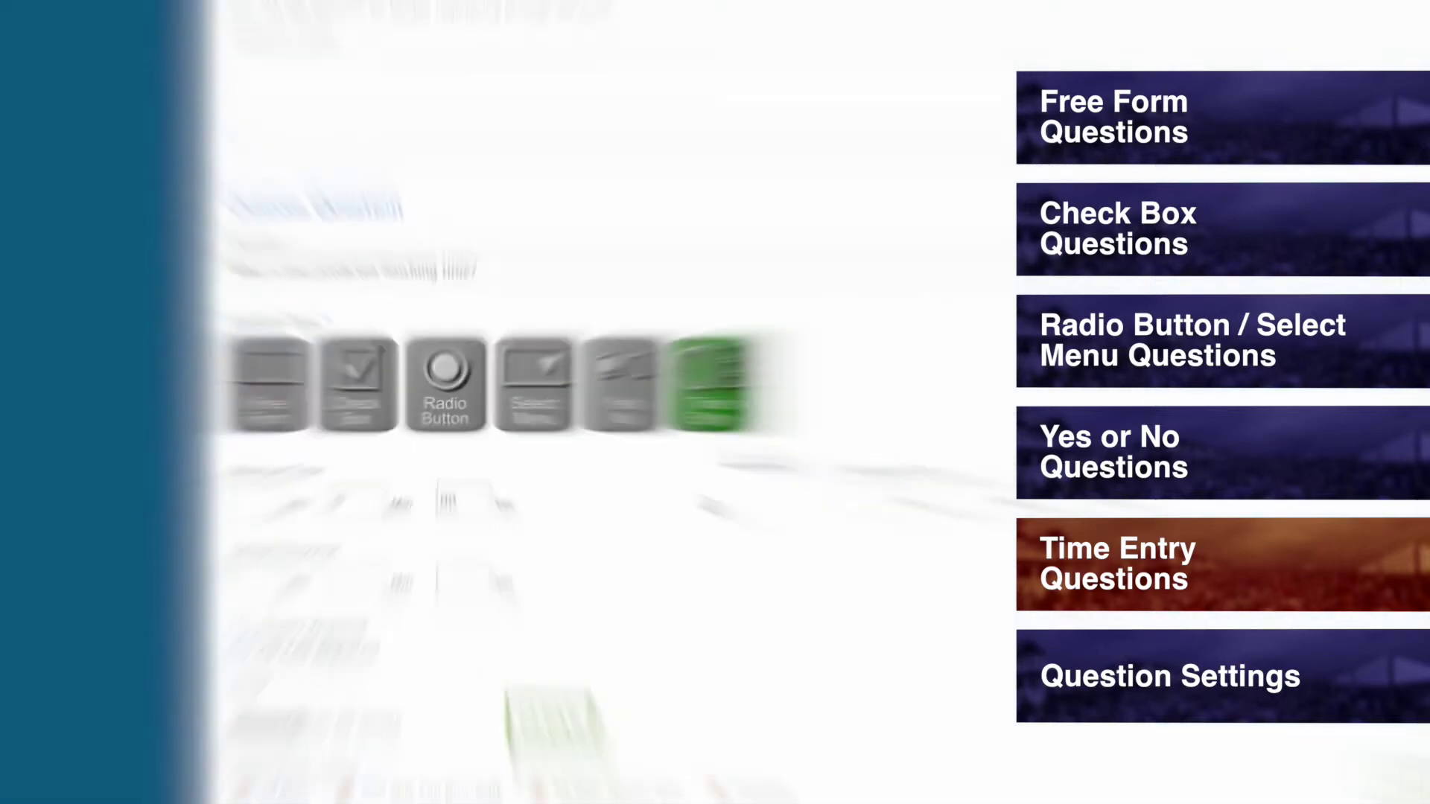
Set the finishing time limits to minimum 0 hours and maximum 3:00:00.
{"action": "scroll", "coordinate": [181, 559], "scroll_direction": "down", "scroll_amount": 3}
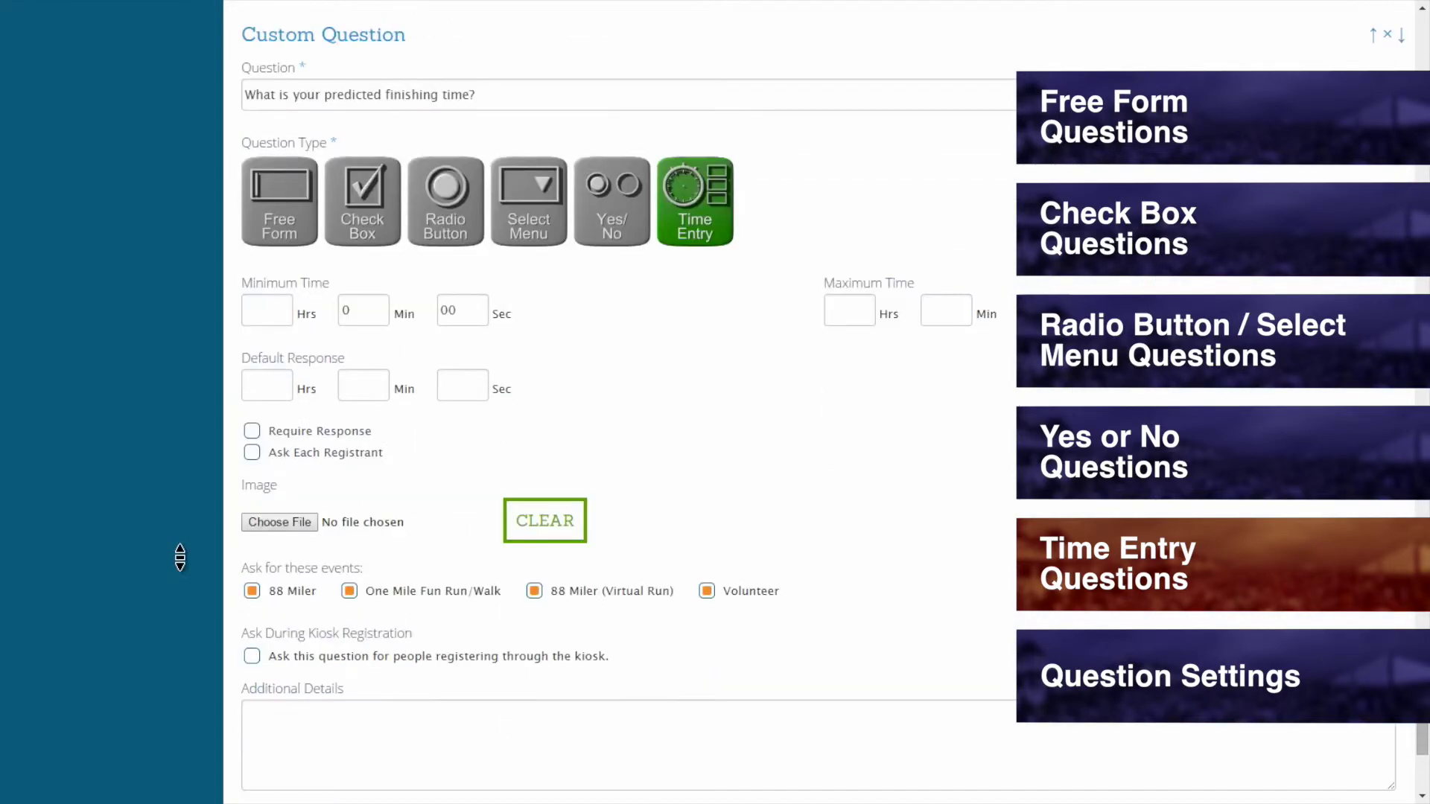
{"action": "left_click", "coordinate": [266, 311]}
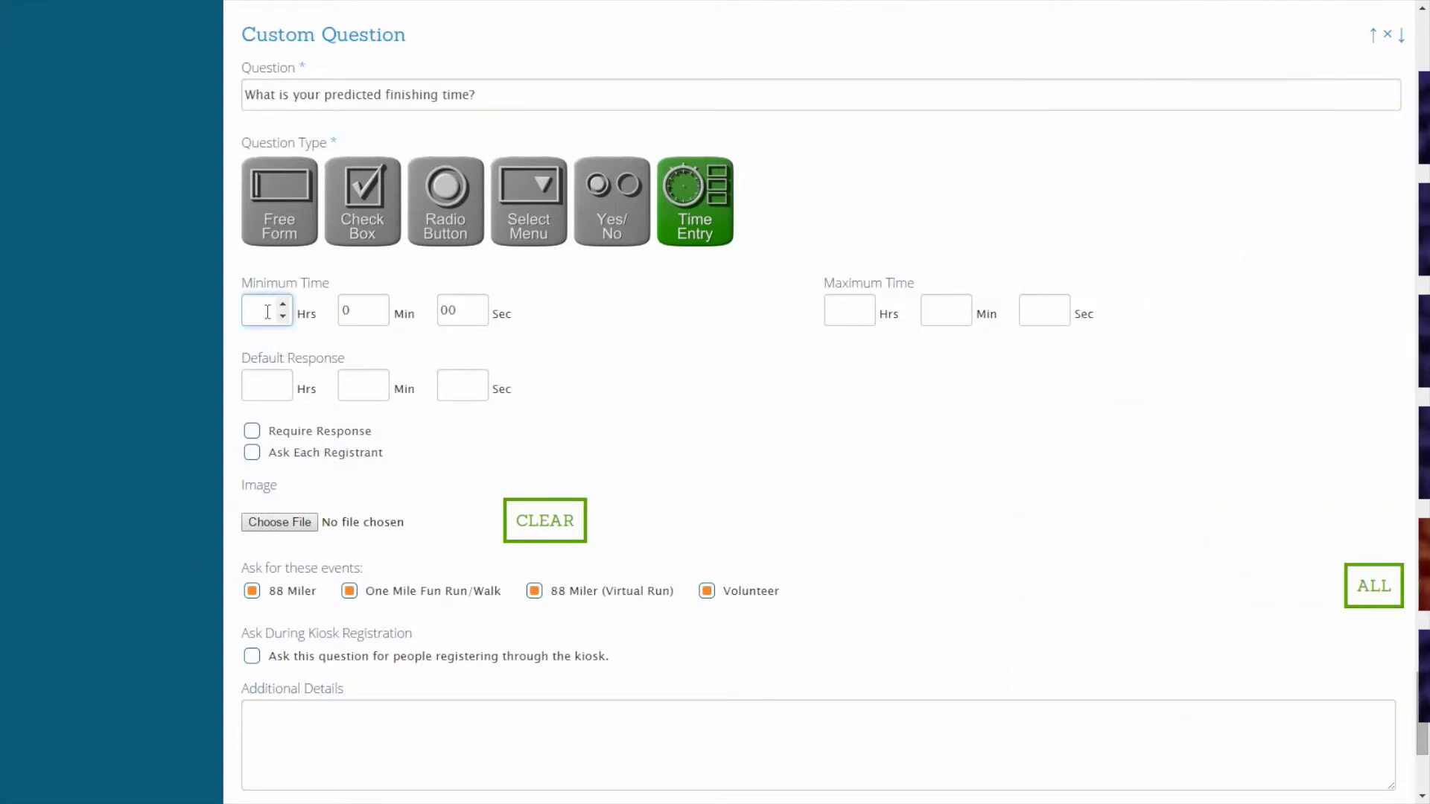
{"action": "left_click", "coordinate": [848, 312]}
{"action": "type", "text": "3"}
{"action": "left_click", "coordinate": [931, 305]}
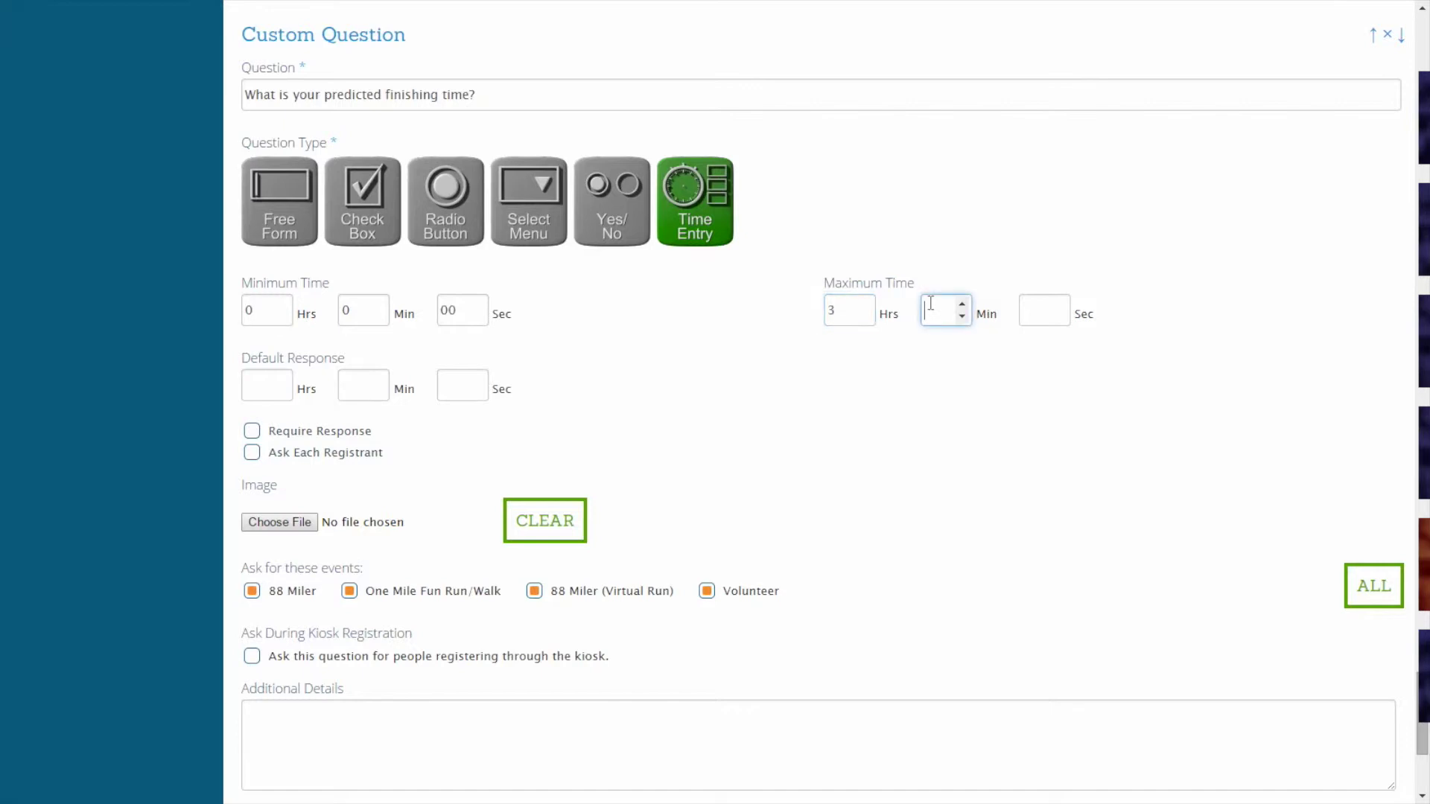
{"action": "type", "text": "00"}
{"action": "left_click", "coordinate": [1042, 310]}
{"action": "type", "text": "00"}
{"action": "left_click", "coordinate": [728, 327]}
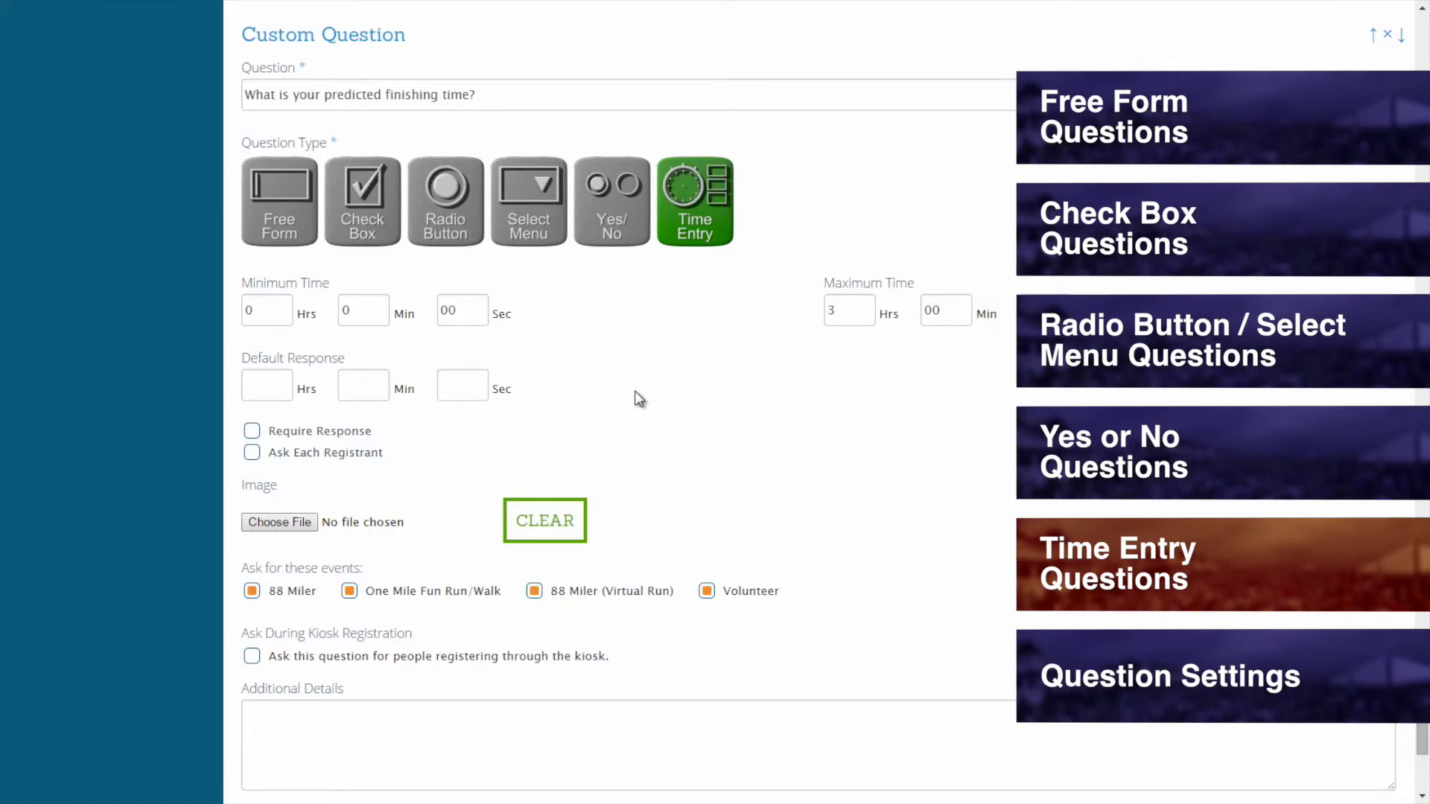
Set the default finishing time response to 1 hour 20 minutes 59 seconds.
{"action": "left_click", "coordinate": [265, 390]}
{"action": "type", "text": "1"}
{"action": "left_click", "coordinate": [353, 385]}
{"action": "type", "text": "20"}
{"action": "key", "text": "Tab"}
{"action": "type", "text": "59"}
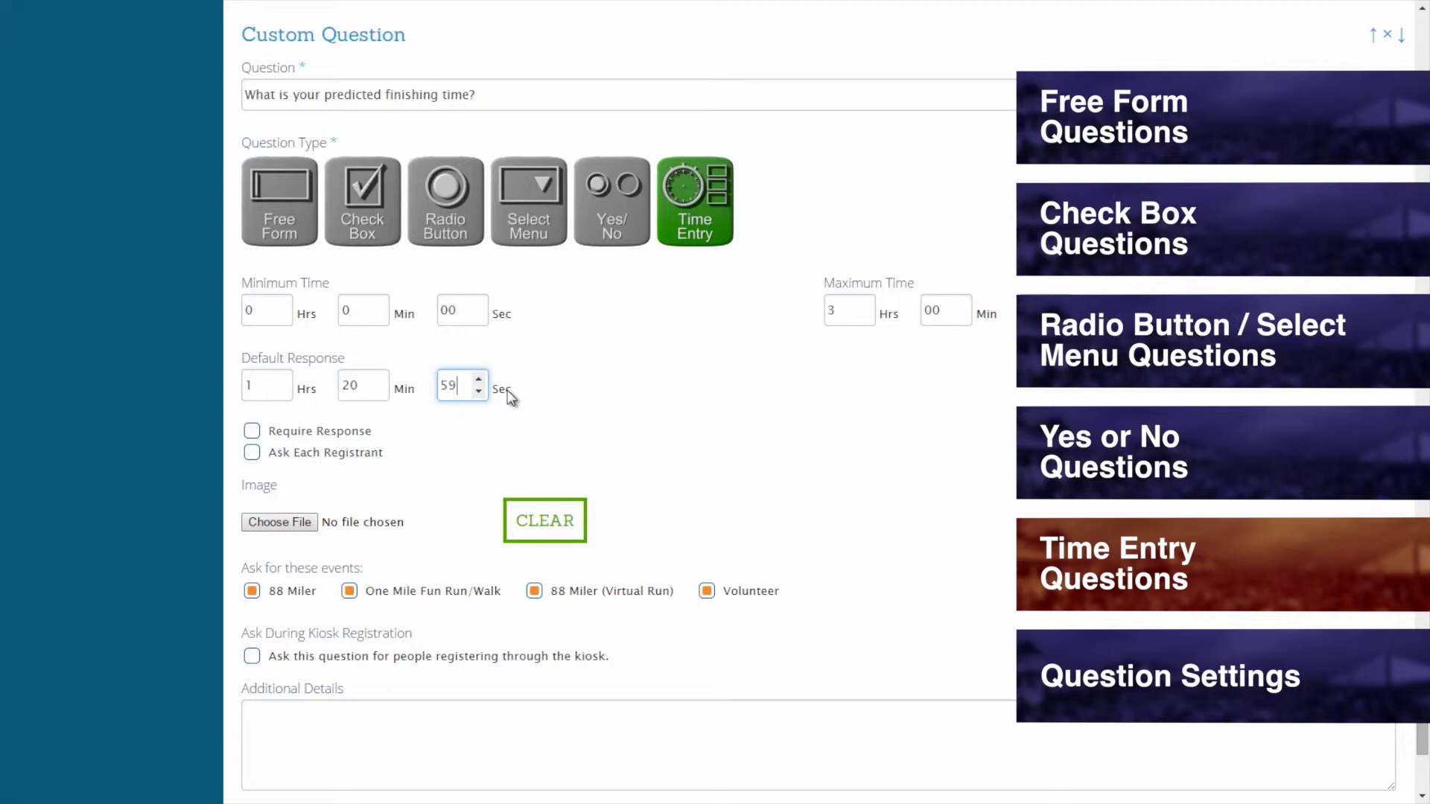
{"action": "left_click", "coordinate": [594, 379]}
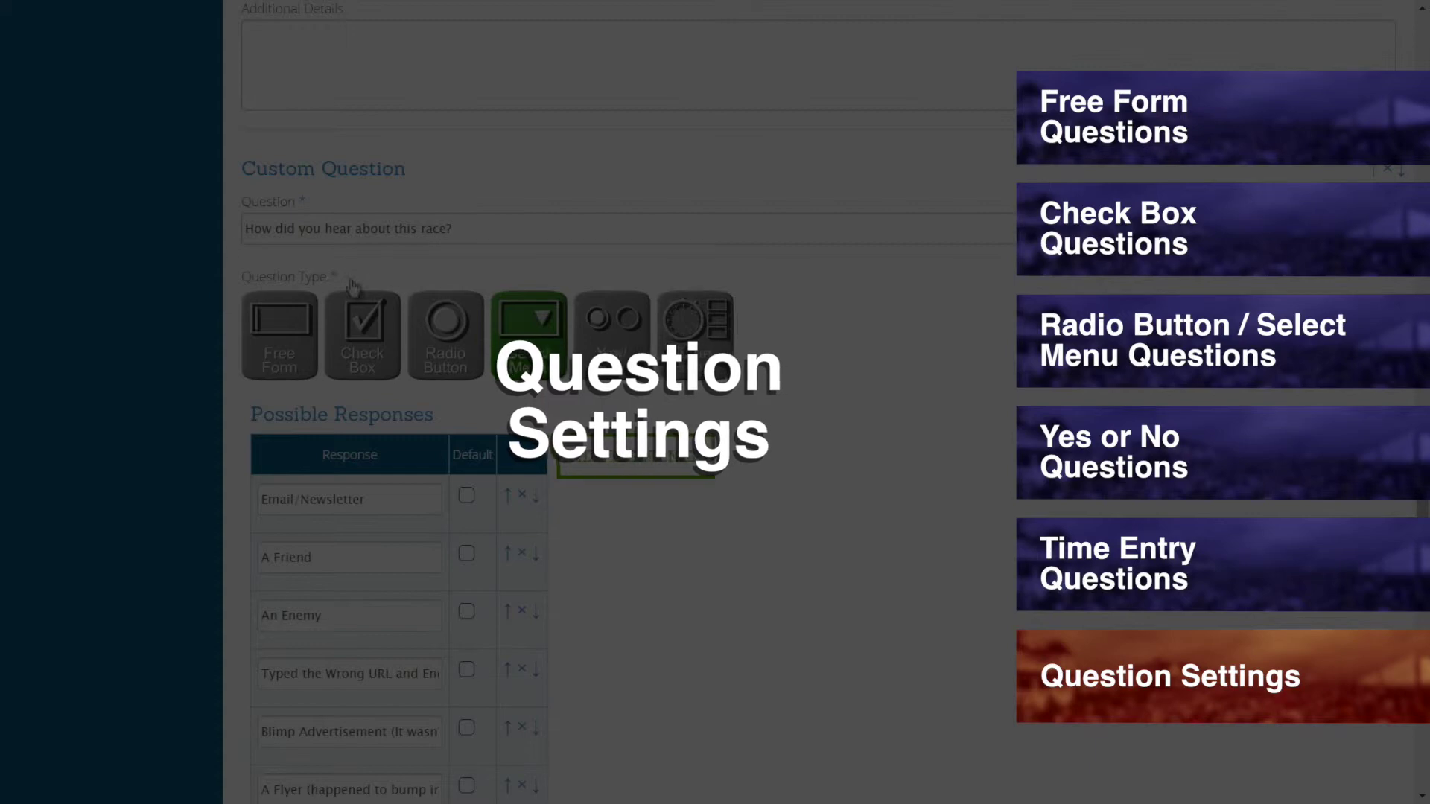
Make the how-did-you-hear question required and asked of each registrant.
{"action": "scroll", "coordinate": [225, 303], "scroll_direction": "down", "scroll_amount": 9}
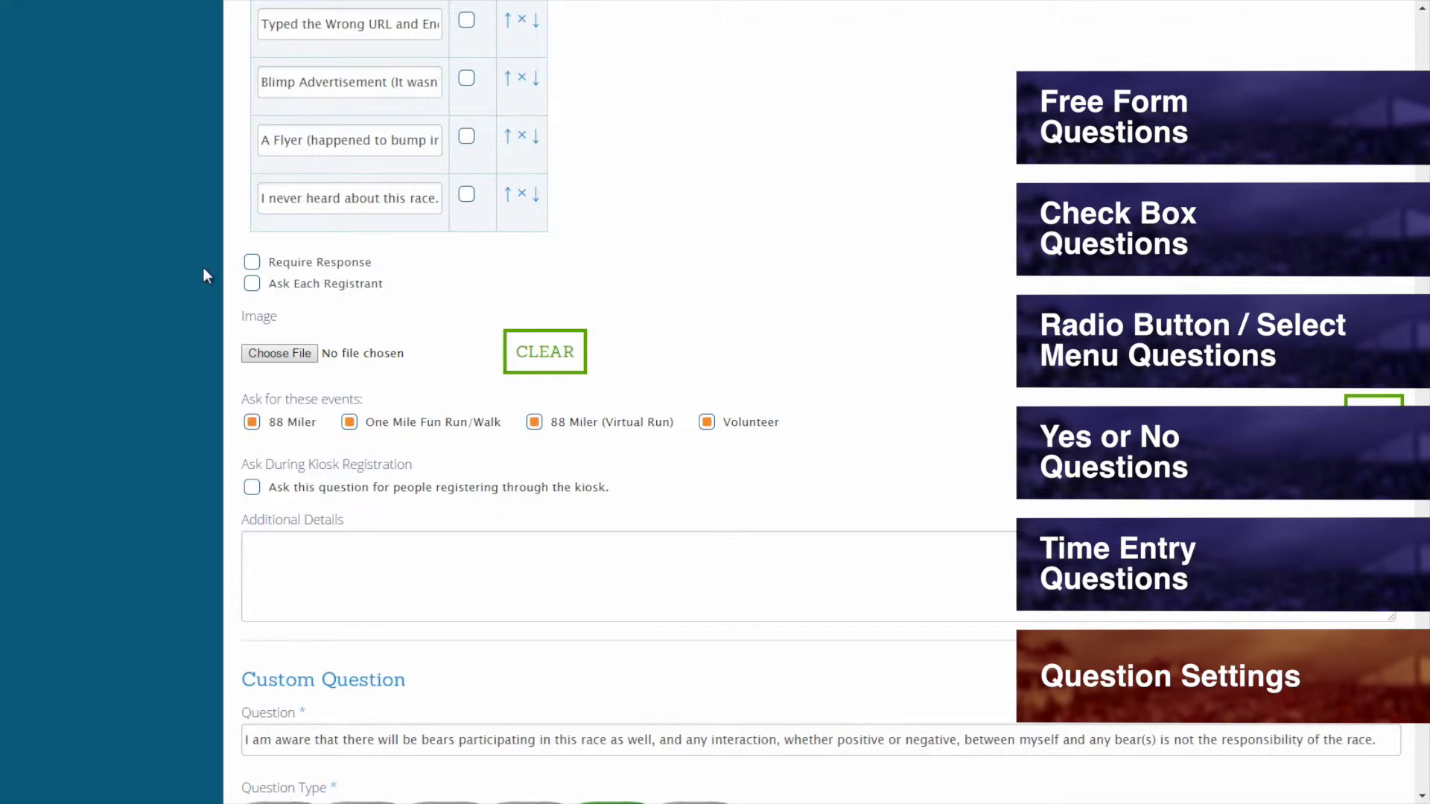
{"action": "left_click", "coordinate": [252, 263]}
{"action": "mouse_move", "coordinate": [251, 289]}
{"action": "left_click", "coordinate": [253, 284]}
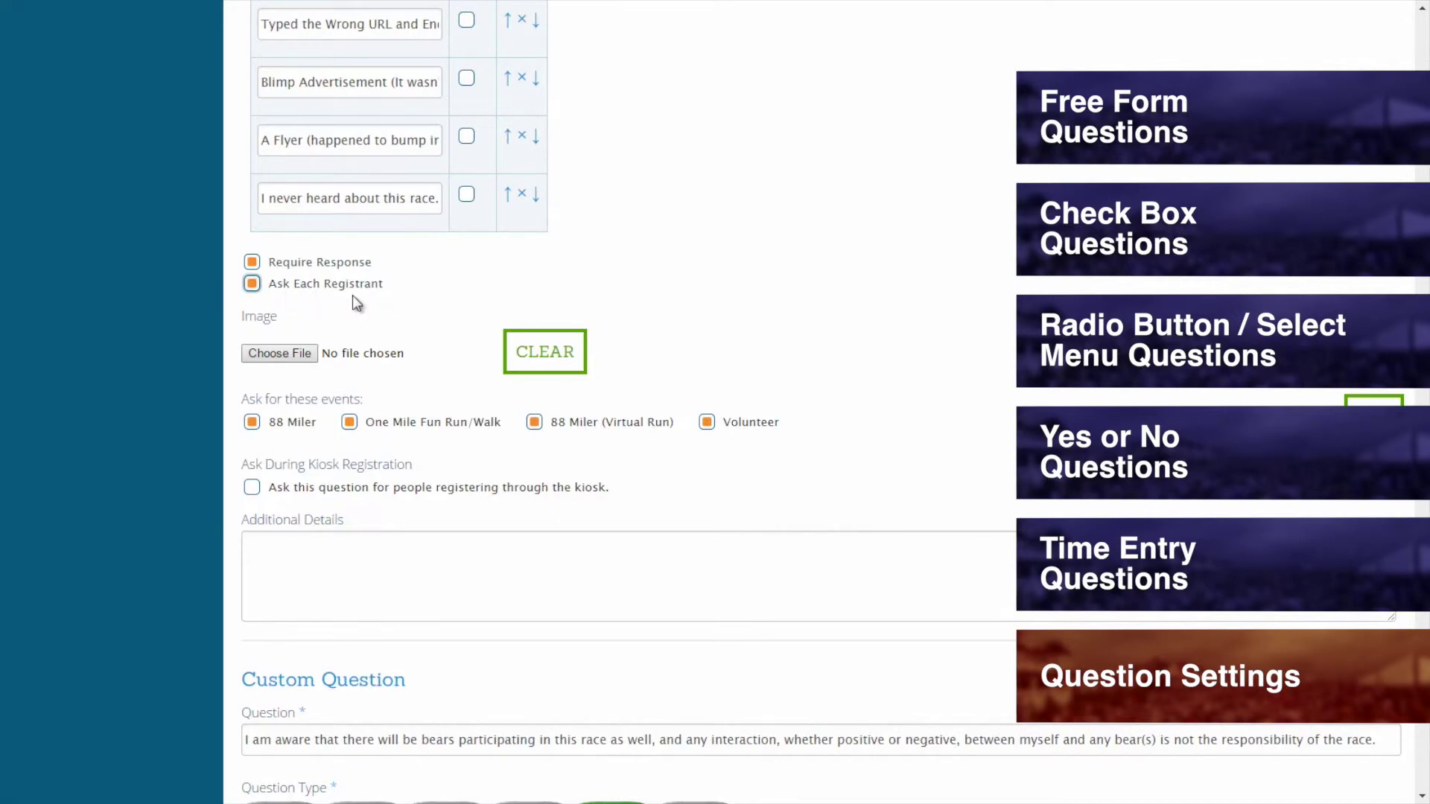
{"action": "mouse_move", "coordinate": [249, 294]}
{"action": "left_click", "coordinate": [252, 263]}
{"action": "left_click", "coordinate": [253, 262]}
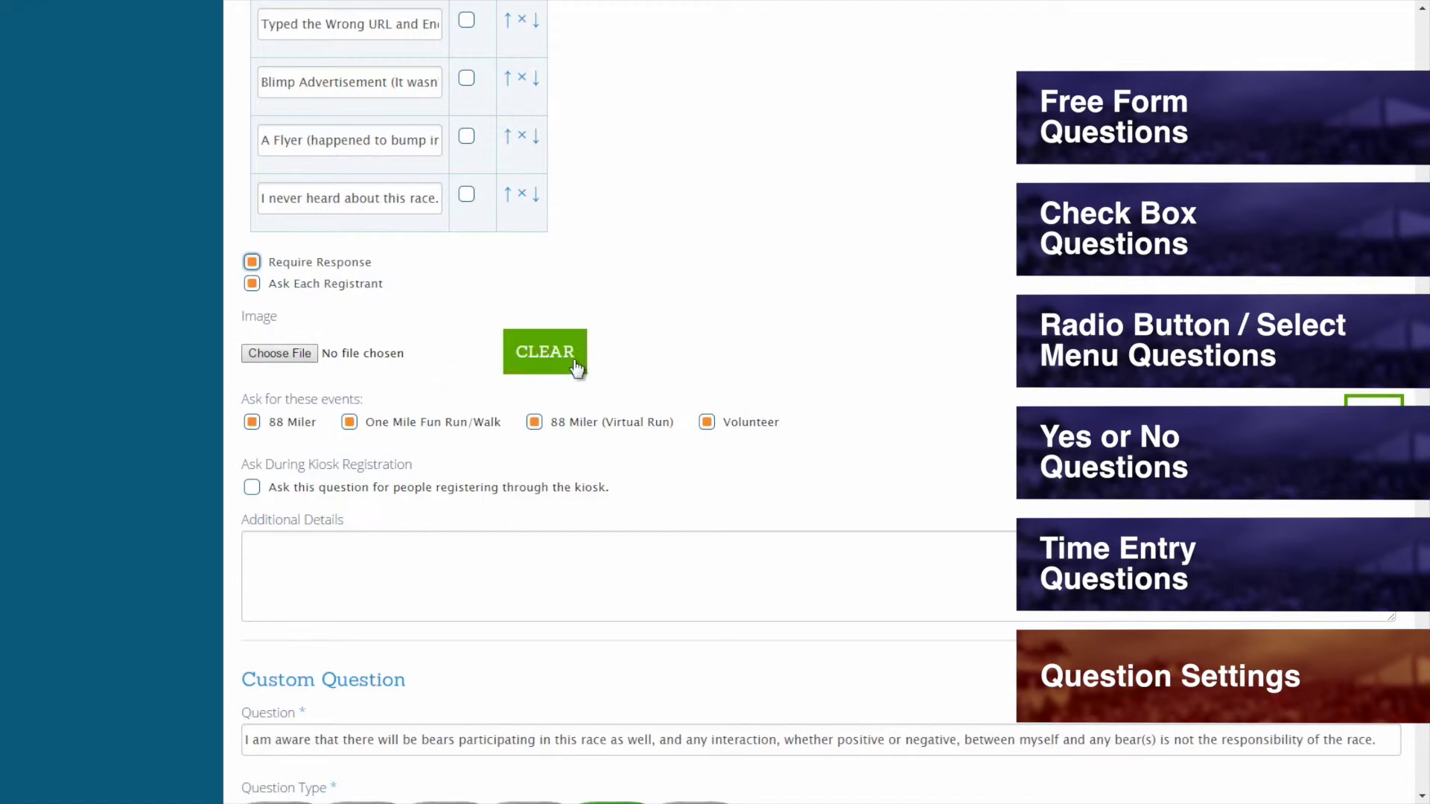
Tick Remove this Image for the runner image on the bears question.
{"action": "middle_click", "coordinate": [730, 316]}
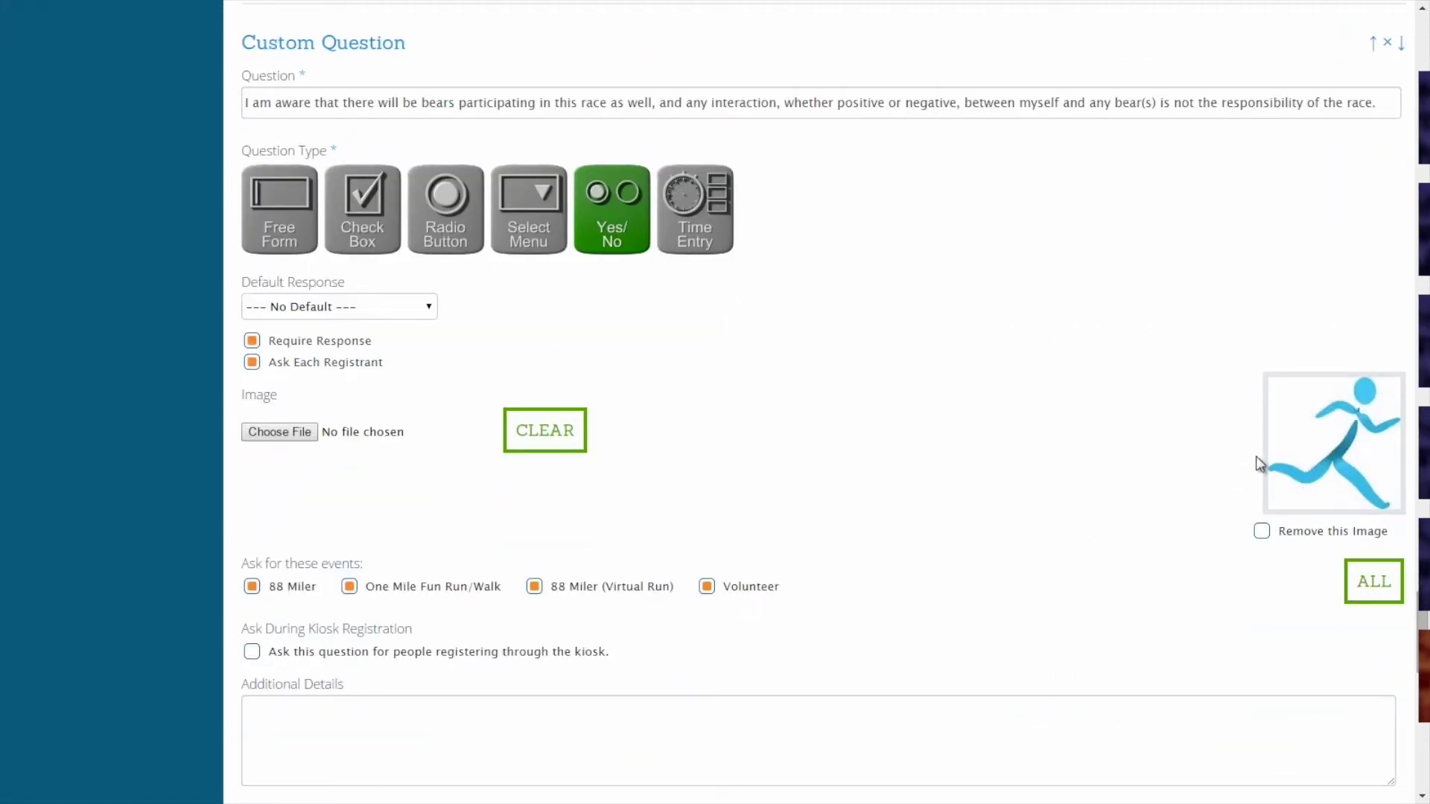
{"action": "left_click", "coordinate": [1262, 533]}
{"action": "scroll", "coordinate": [842, 417], "scroll_direction": "down", "scroll_amount": 12}
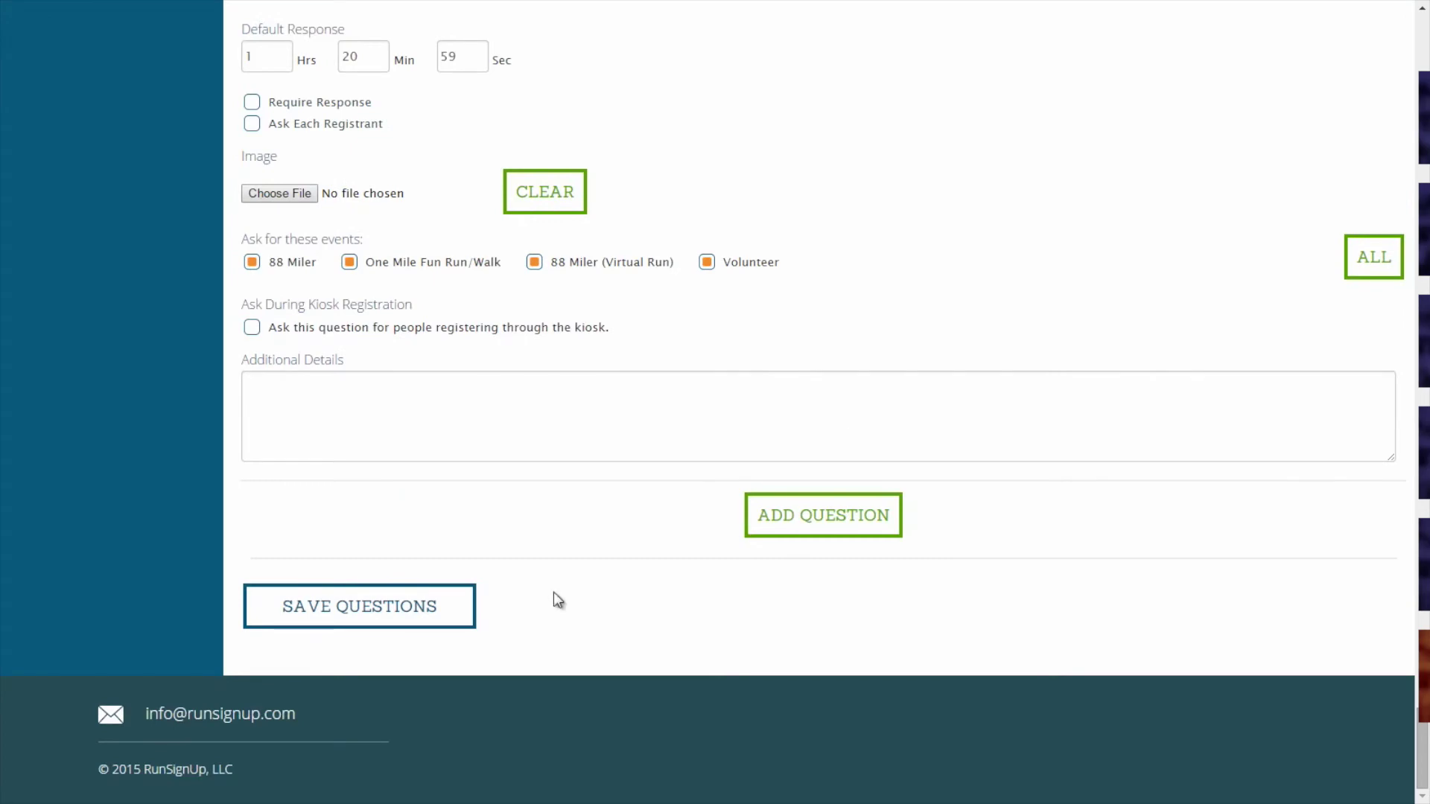
Save the questions, then try limiting the goal question to team captains or certain events.
{"action": "left_click", "coordinate": [415, 622]}
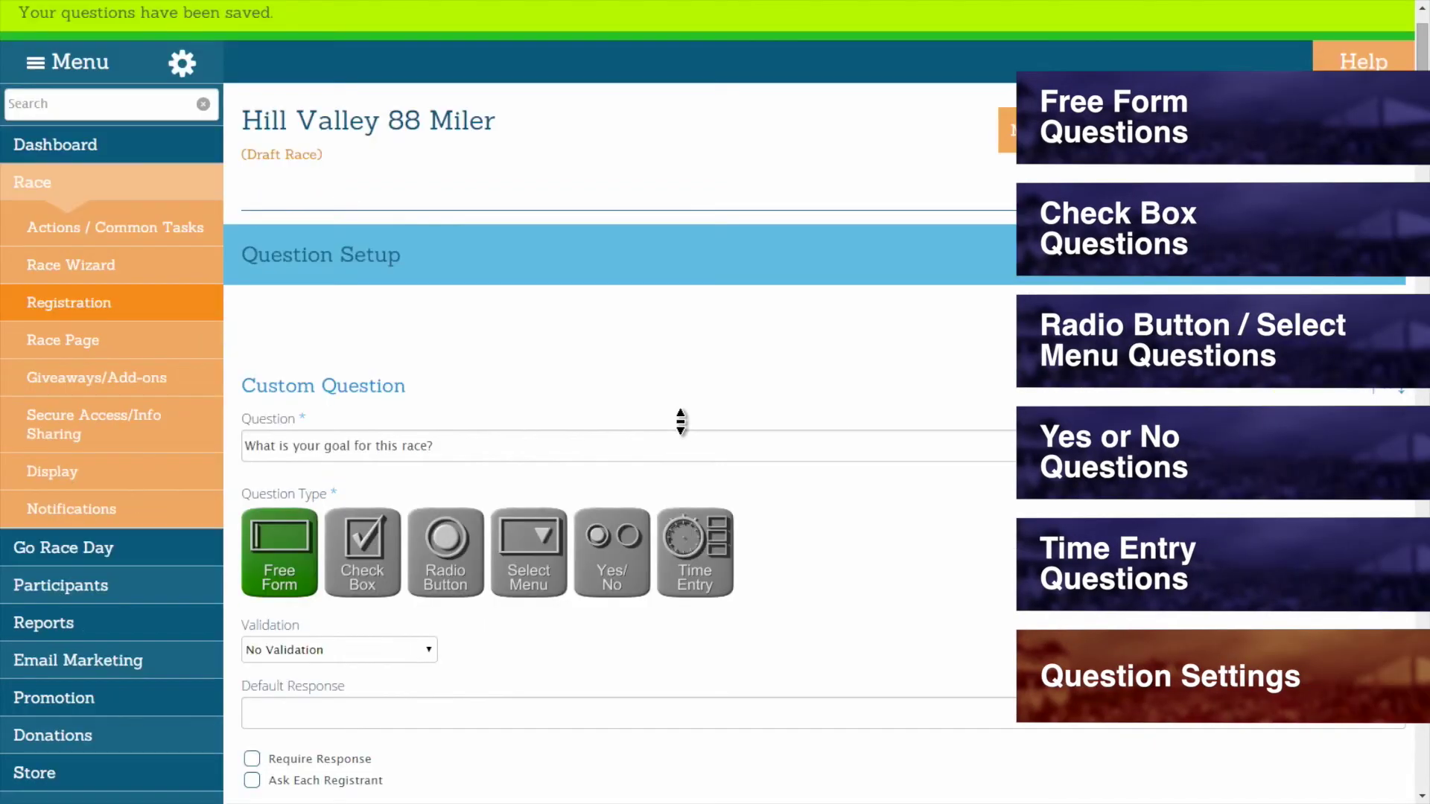
{"action": "scroll", "coordinate": [680, 422], "scroll_direction": "down", "scroll_amount": 7}
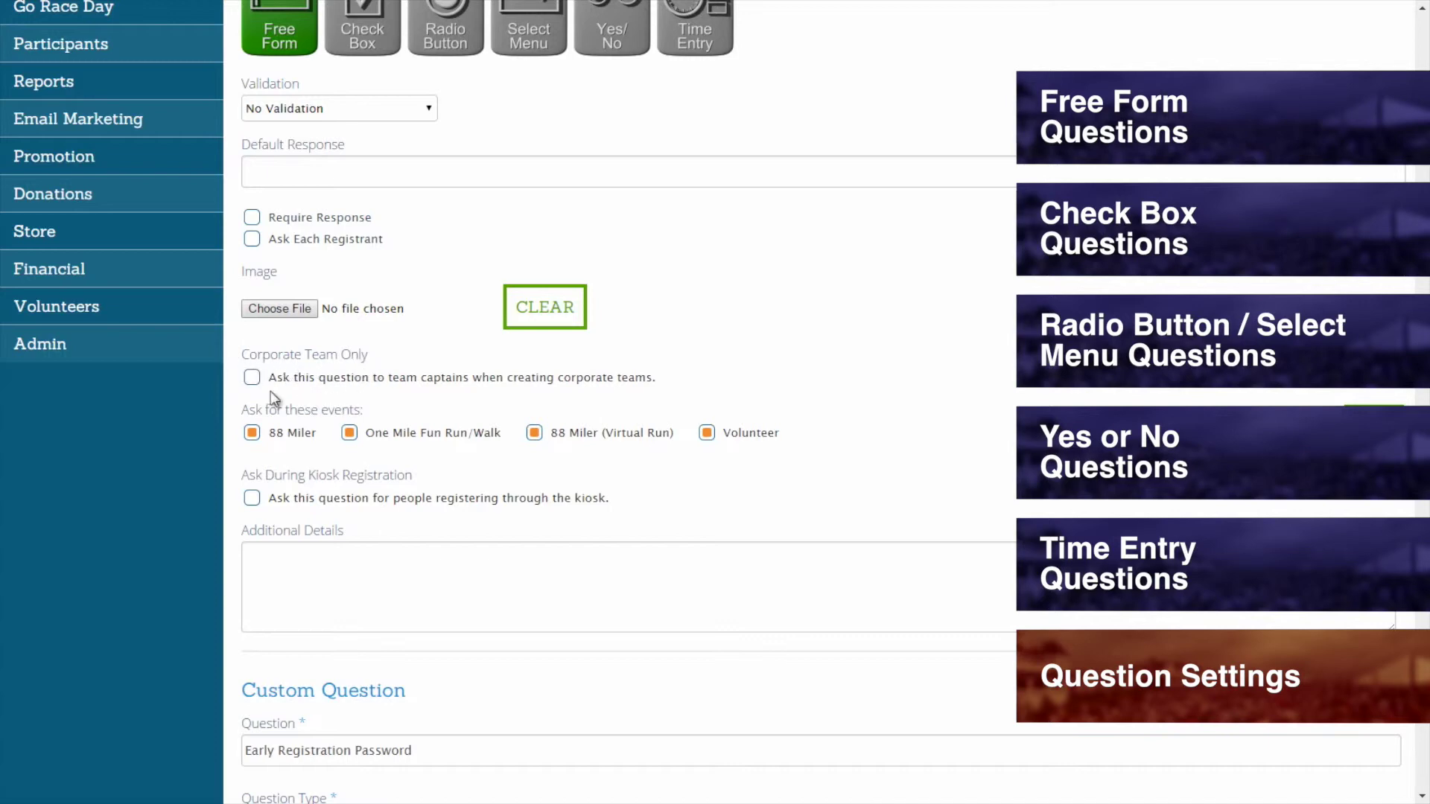
{"action": "left_click", "coordinate": [252, 378]}
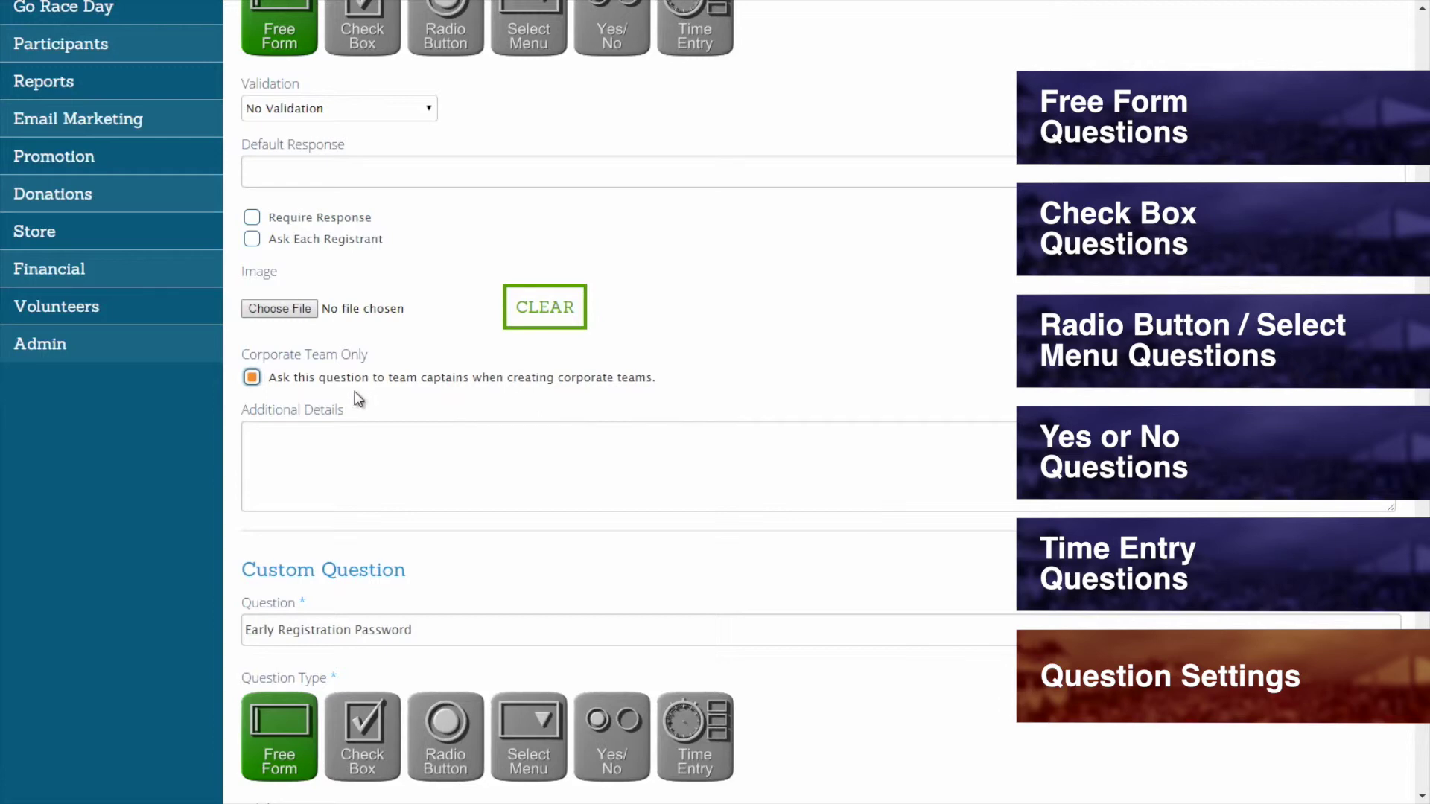
{"action": "left_click", "coordinate": [253, 379]}
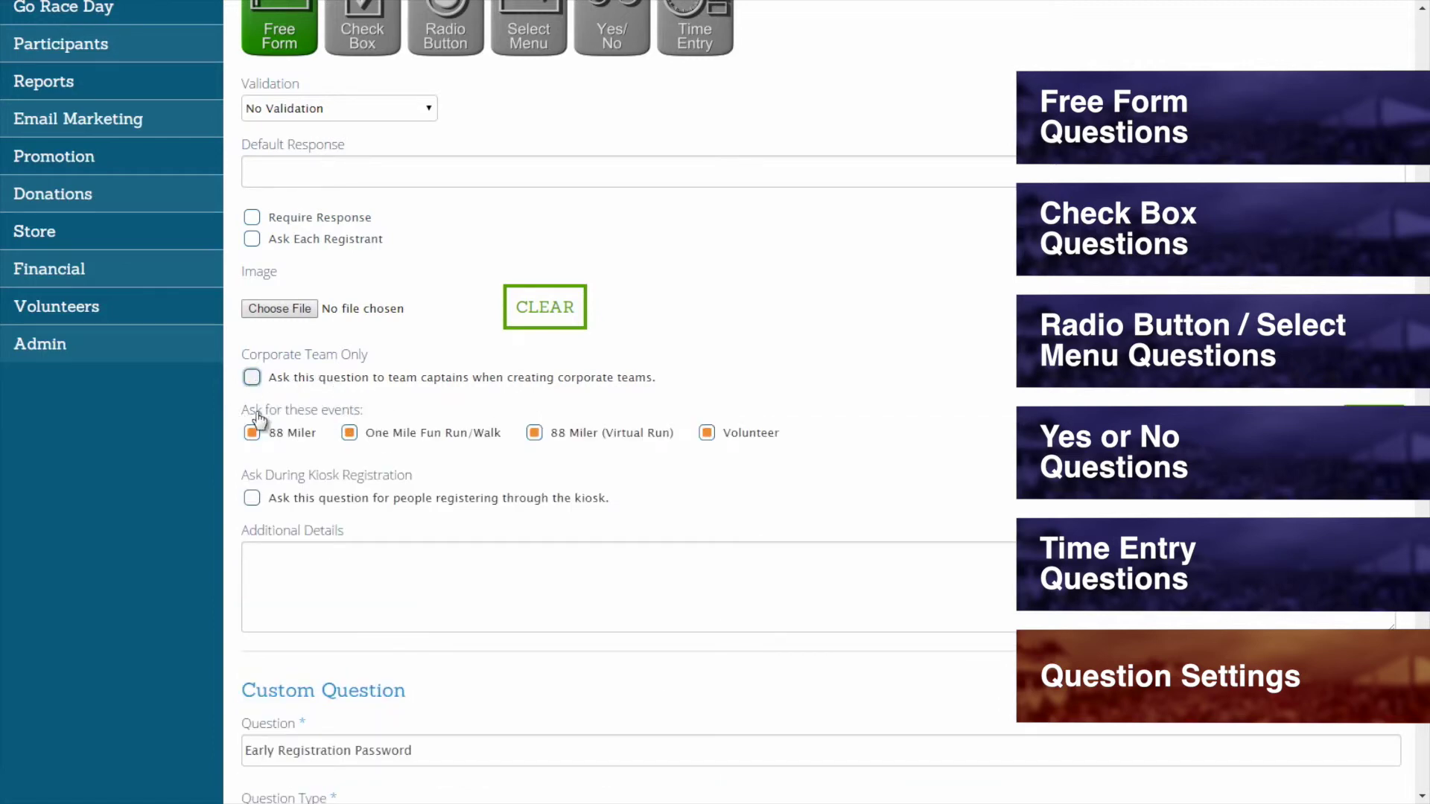
{"action": "left_click", "coordinate": [253, 434]}
{"action": "left_click", "coordinate": [535, 434]}
{"action": "left_click", "coordinate": [707, 434]}
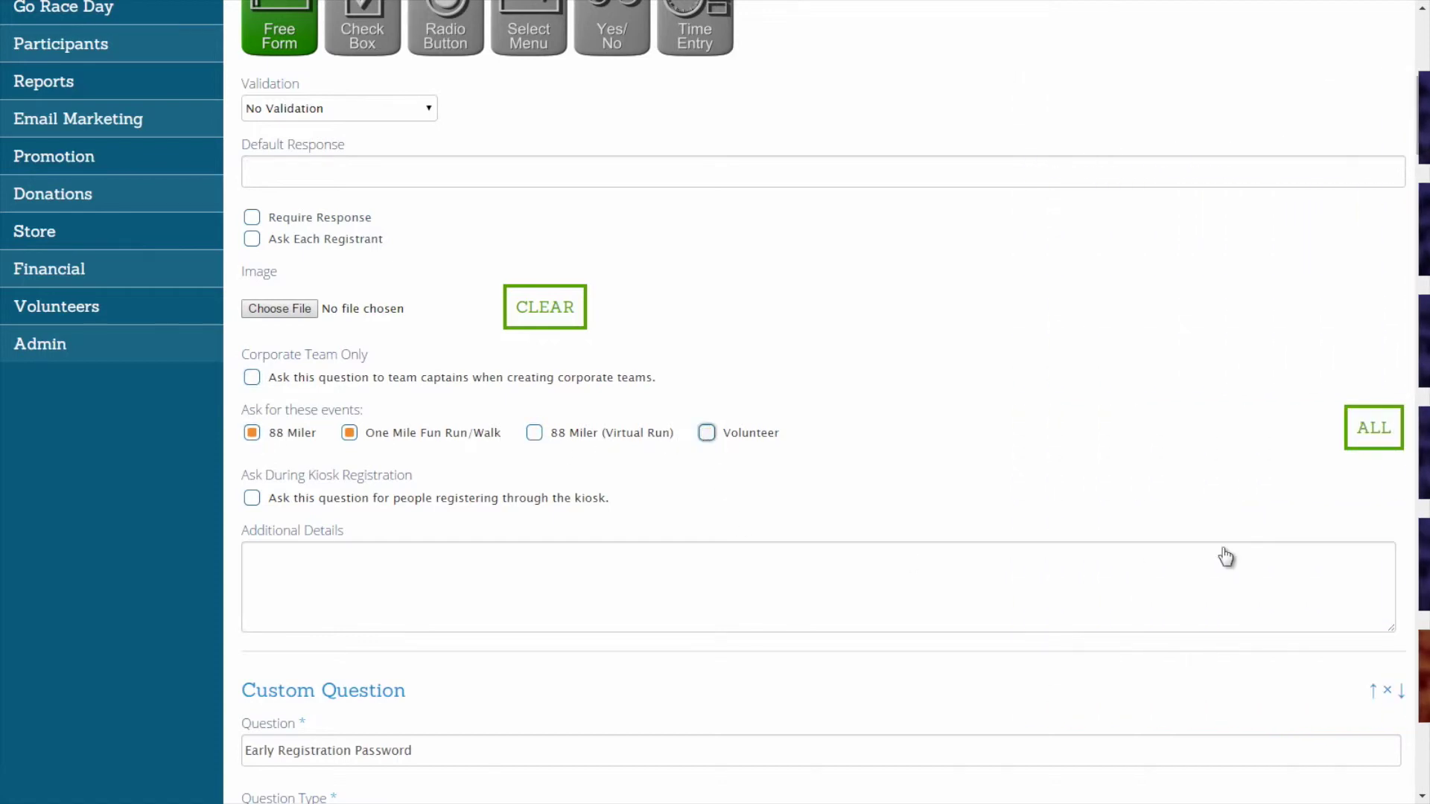
{"action": "left_click", "coordinate": [1373, 437]}
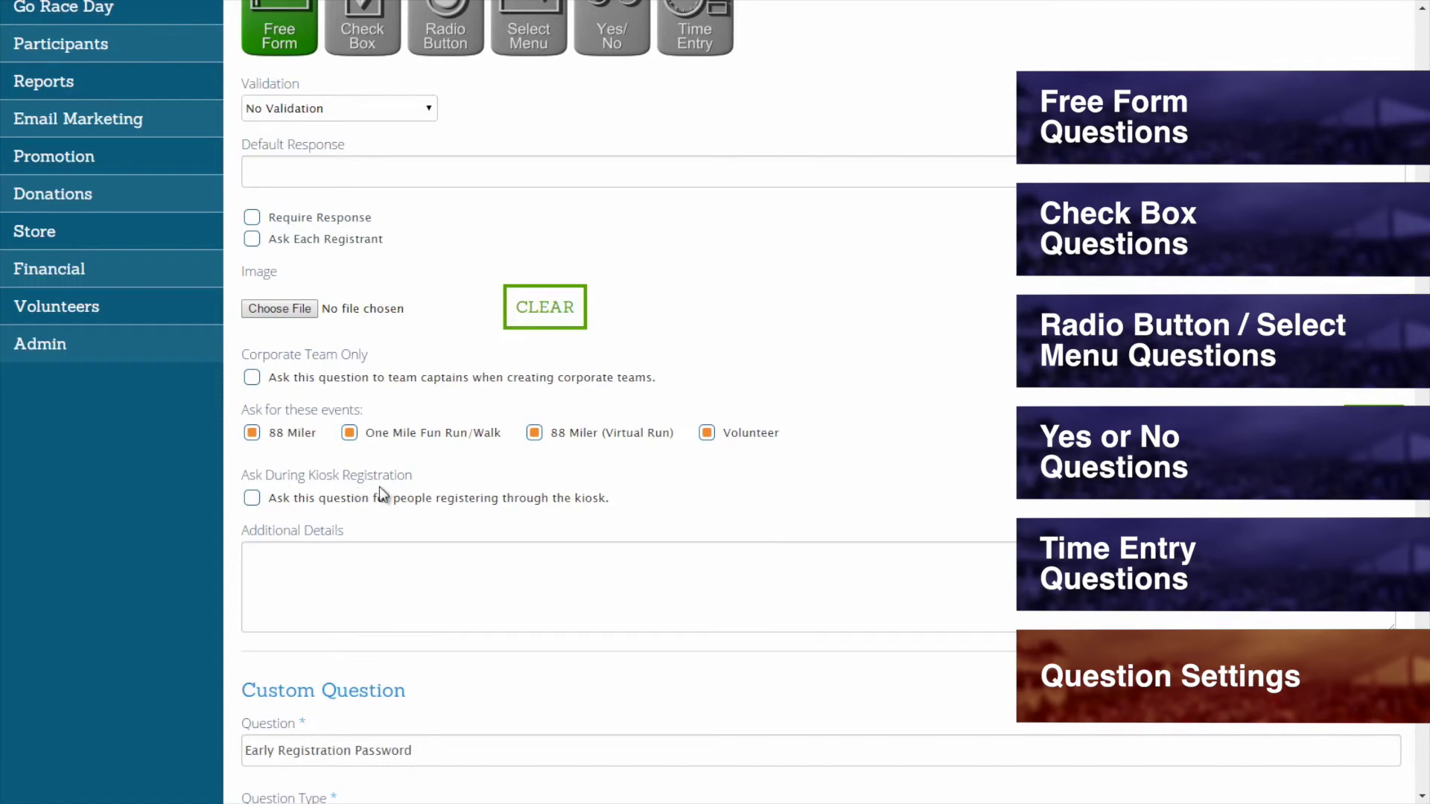
Leave kiosk registration off and apply the goal question to all four events.
{"action": "left_click", "coordinate": [252, 500]}
{"action": "left_click", "coordinate": [250, 500]}
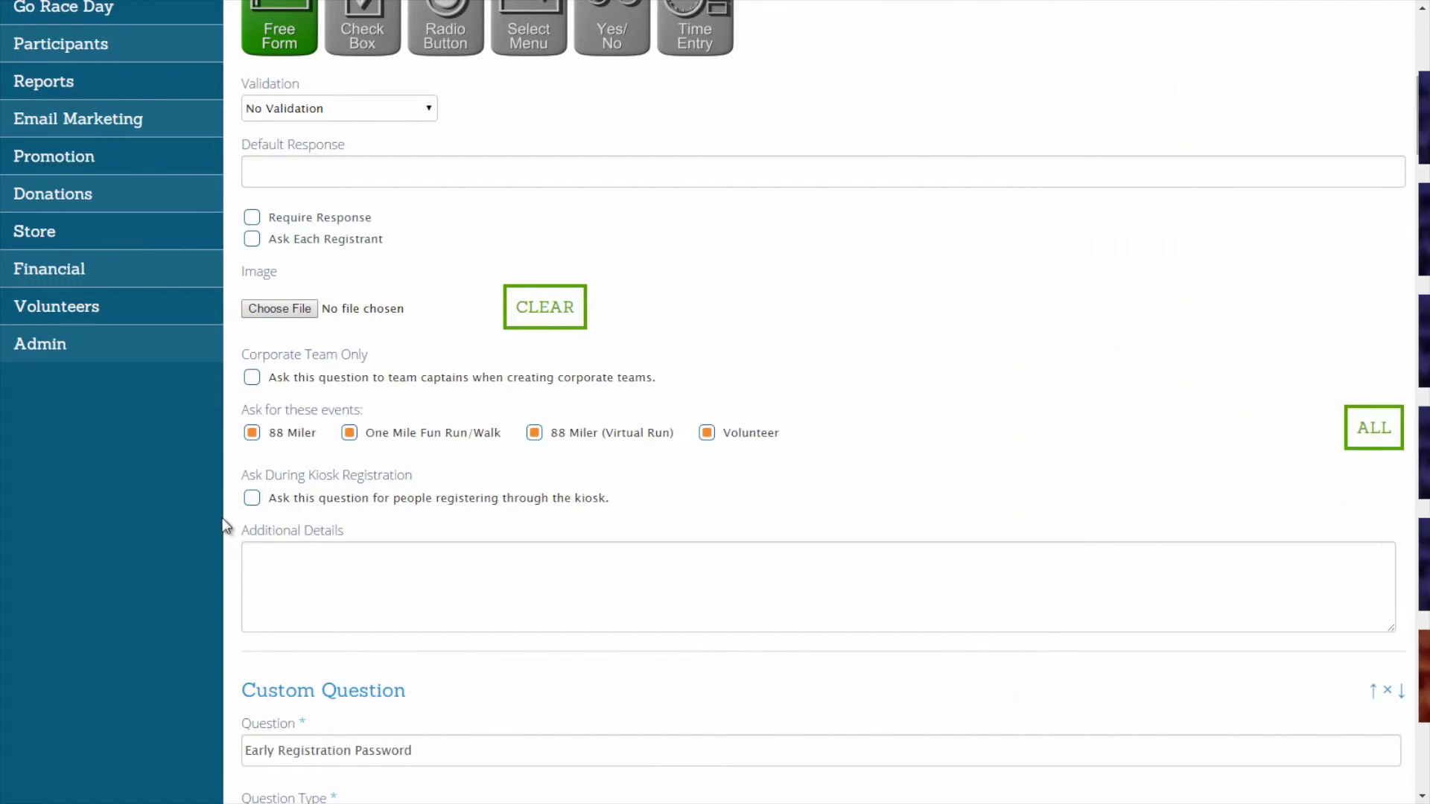
{"action": "left_click", "coordinate": [252, 433]}
{"action": "left_click", "coordinate": [350, 433]}
{"action": "left_click", "coordinate": [534, 432]}
{"action": "left_click", "coordinate": [707, 433]}
{"action": "left_click", "coordinate": [1369, 443]}
Enter '(Add additional details here if necessary)' as the goal question's Additional Details.
{"action": "left_click", "coordinate": [357, 564]}
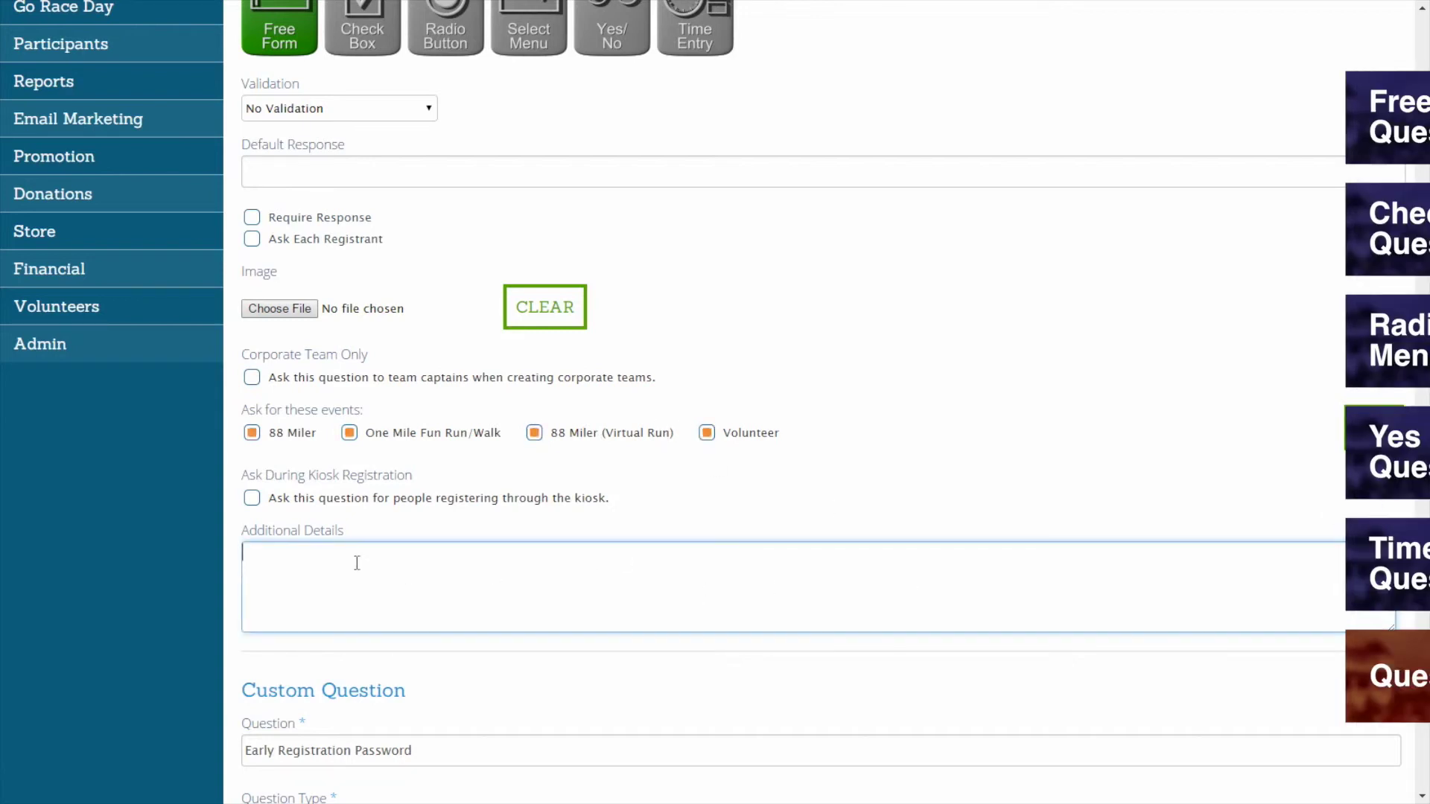
{"action": "type", "text": "(Add additional det"}
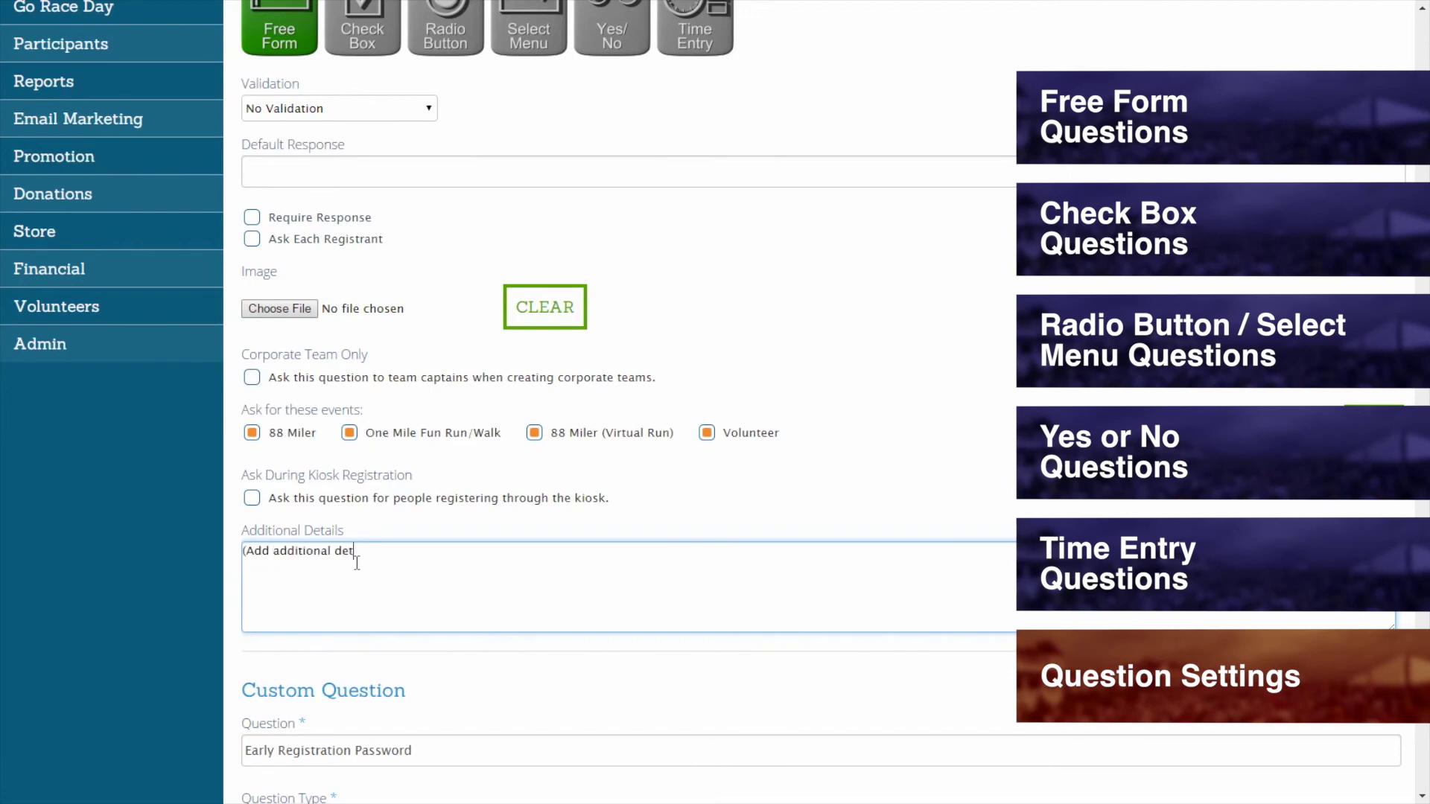
{"action": "type", "text": "ails here if necessary)"}
{"action": "left_click", "coordinate": [161, 598]}
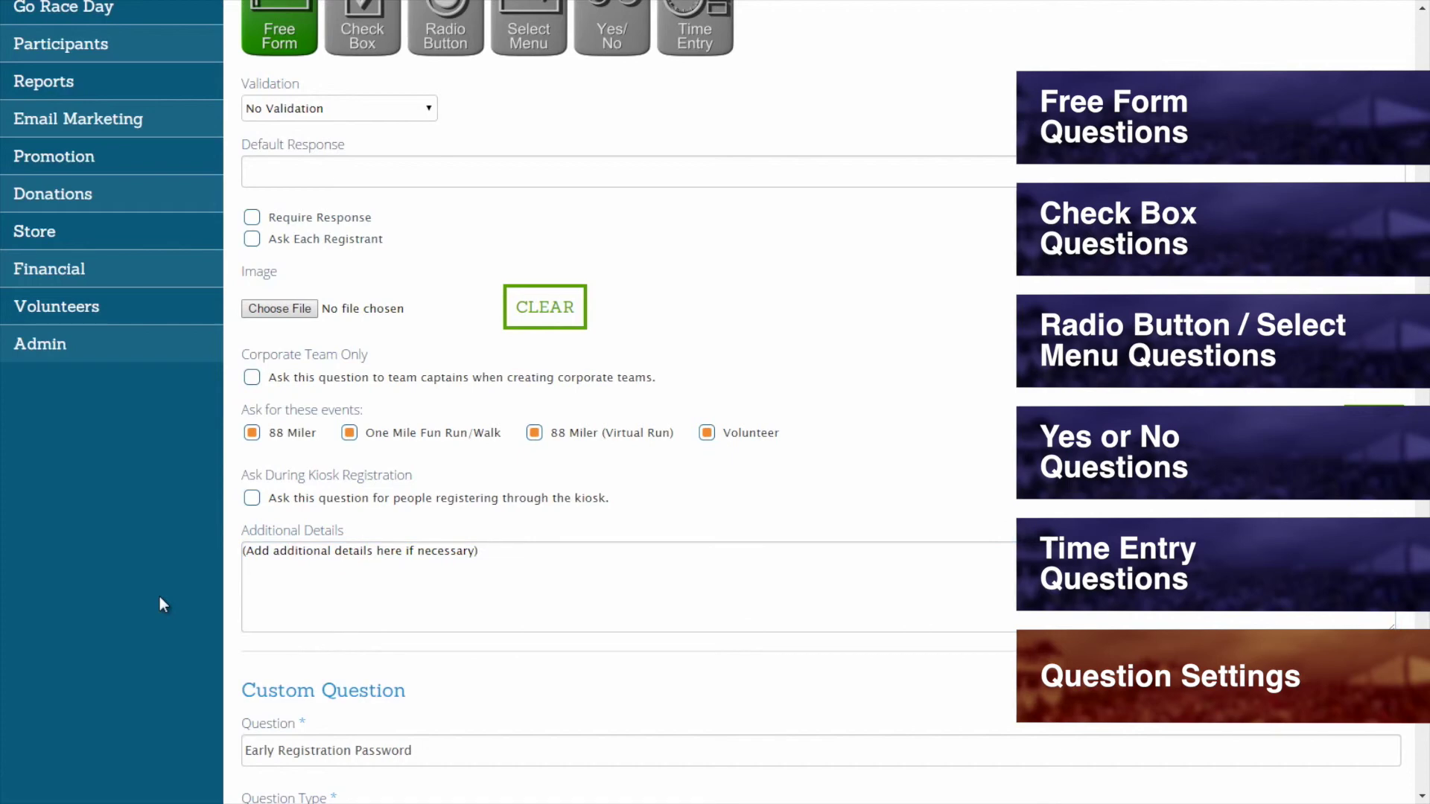
{"action": "middle_click", "coordinate": [160, 597]}
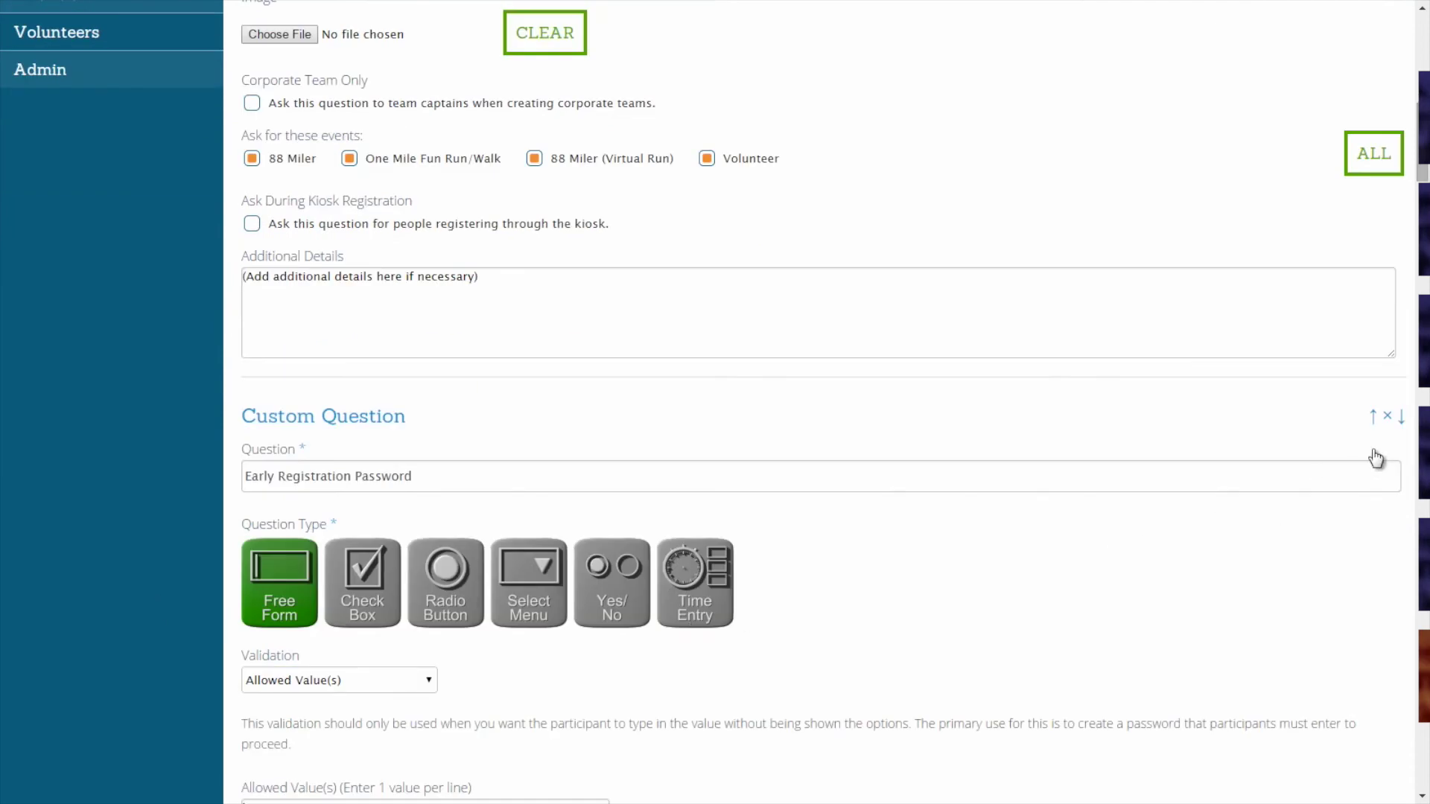
Move the Early Registration Password question below the t-shirt colour question.
{"action": "left_click", "coordinate": [1400, 419]}
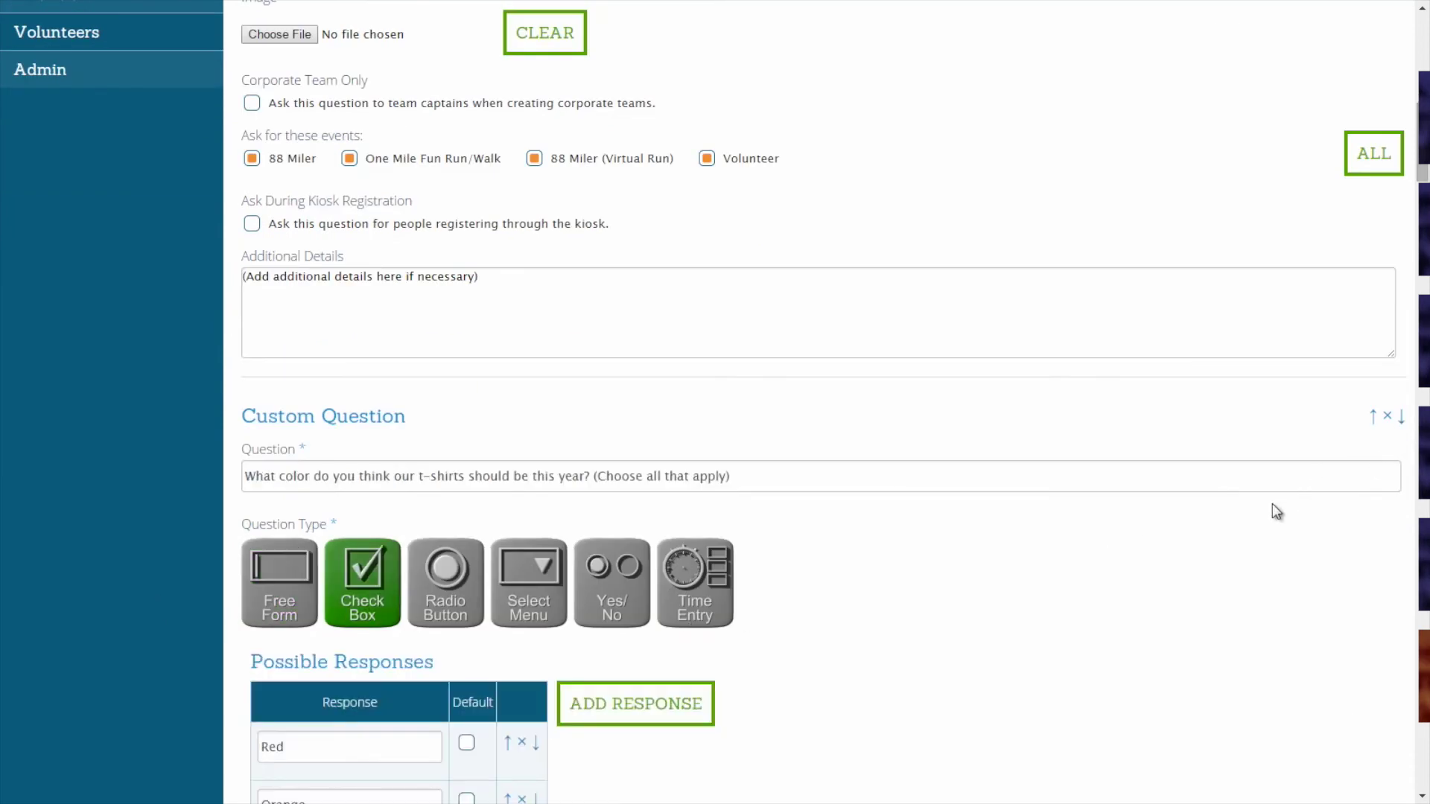
{"action": "left_click", "coordinate": [1400, 418]}
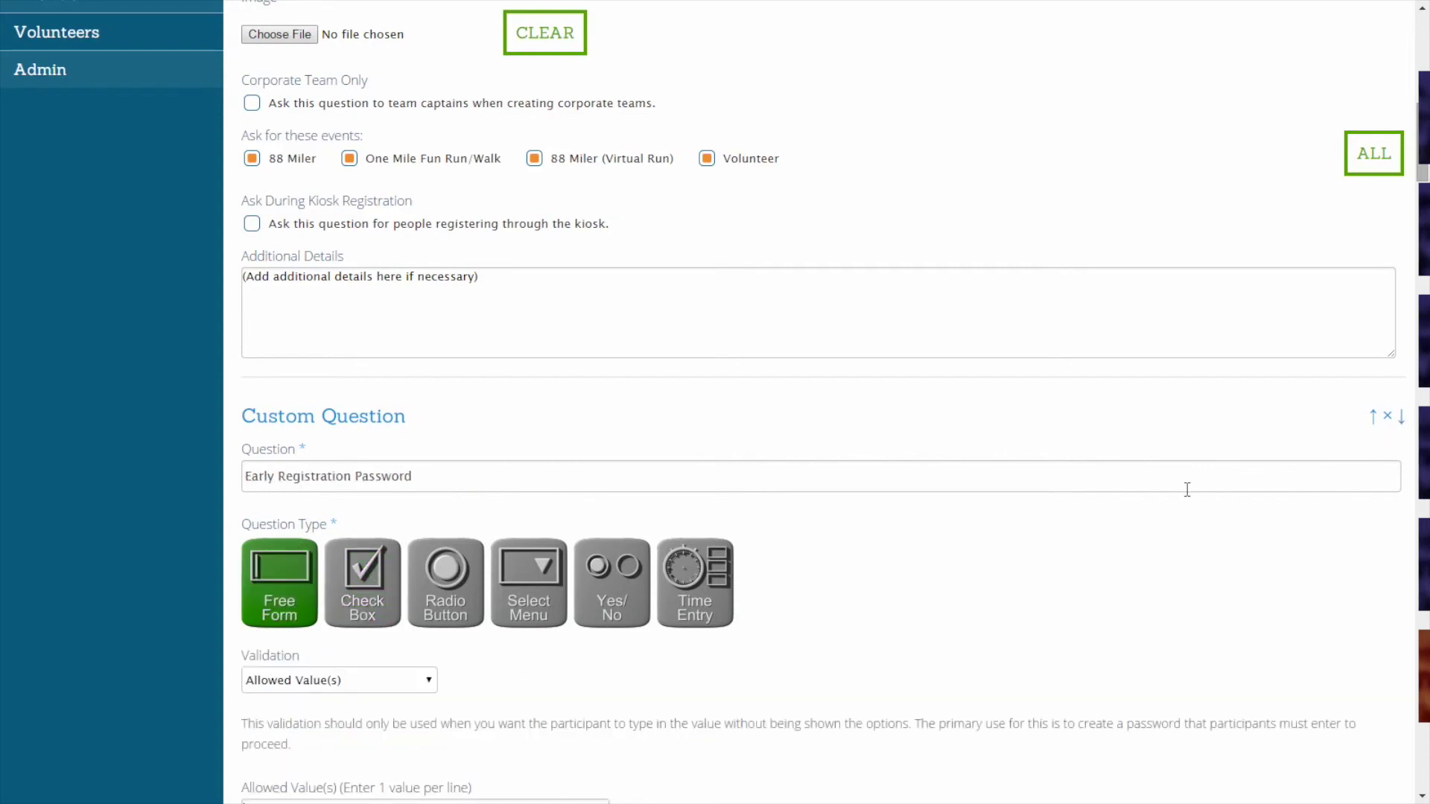
{"action": "left_click", "coordinate": [1387, 417]}
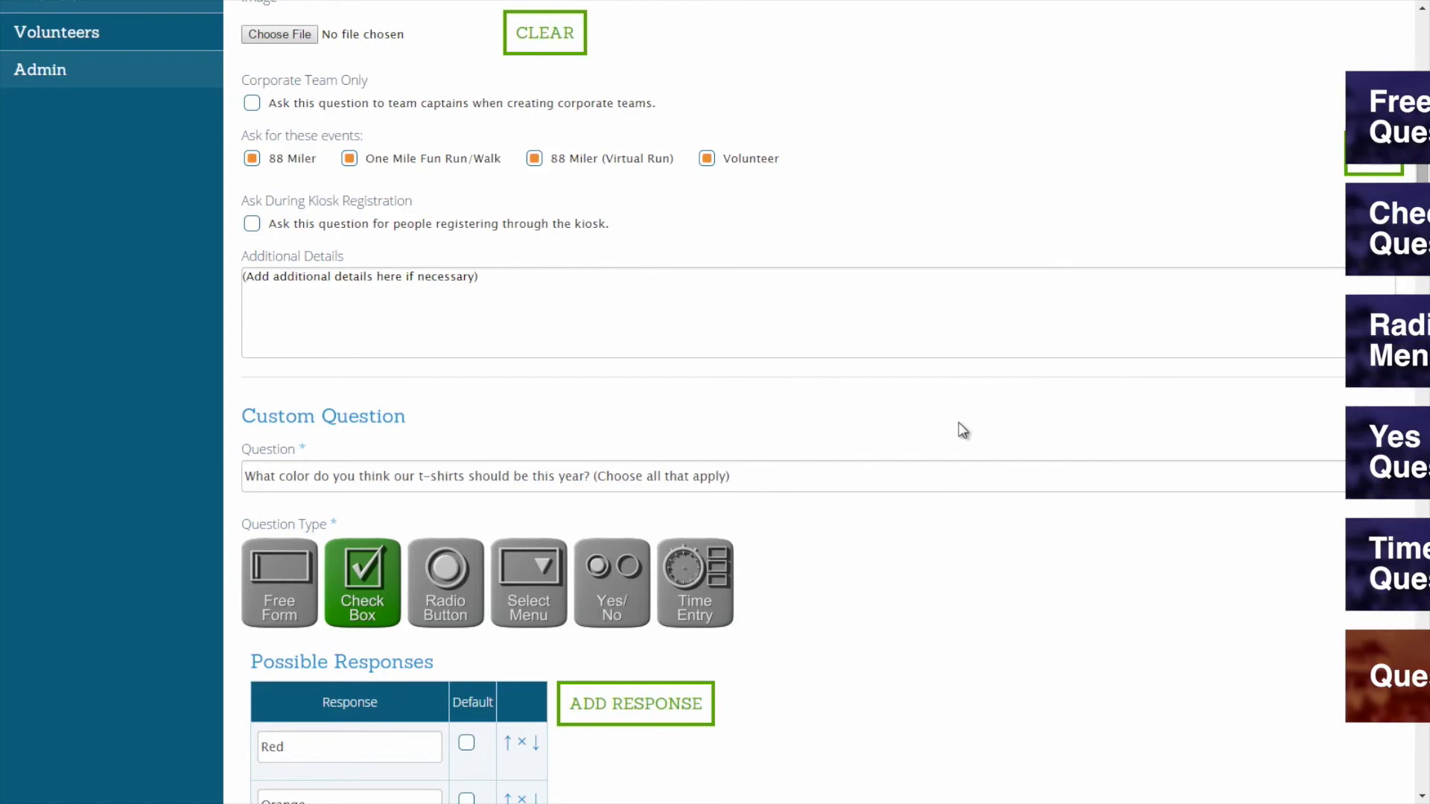
{"action": "scroll", "coordinate": [964, 430], "scroll_direction": "down", "scroll_amount": 15}
{"action": "scroll", "coordinate": [961, 421], "scroll_direction": "down", "scroll_amount": 10}
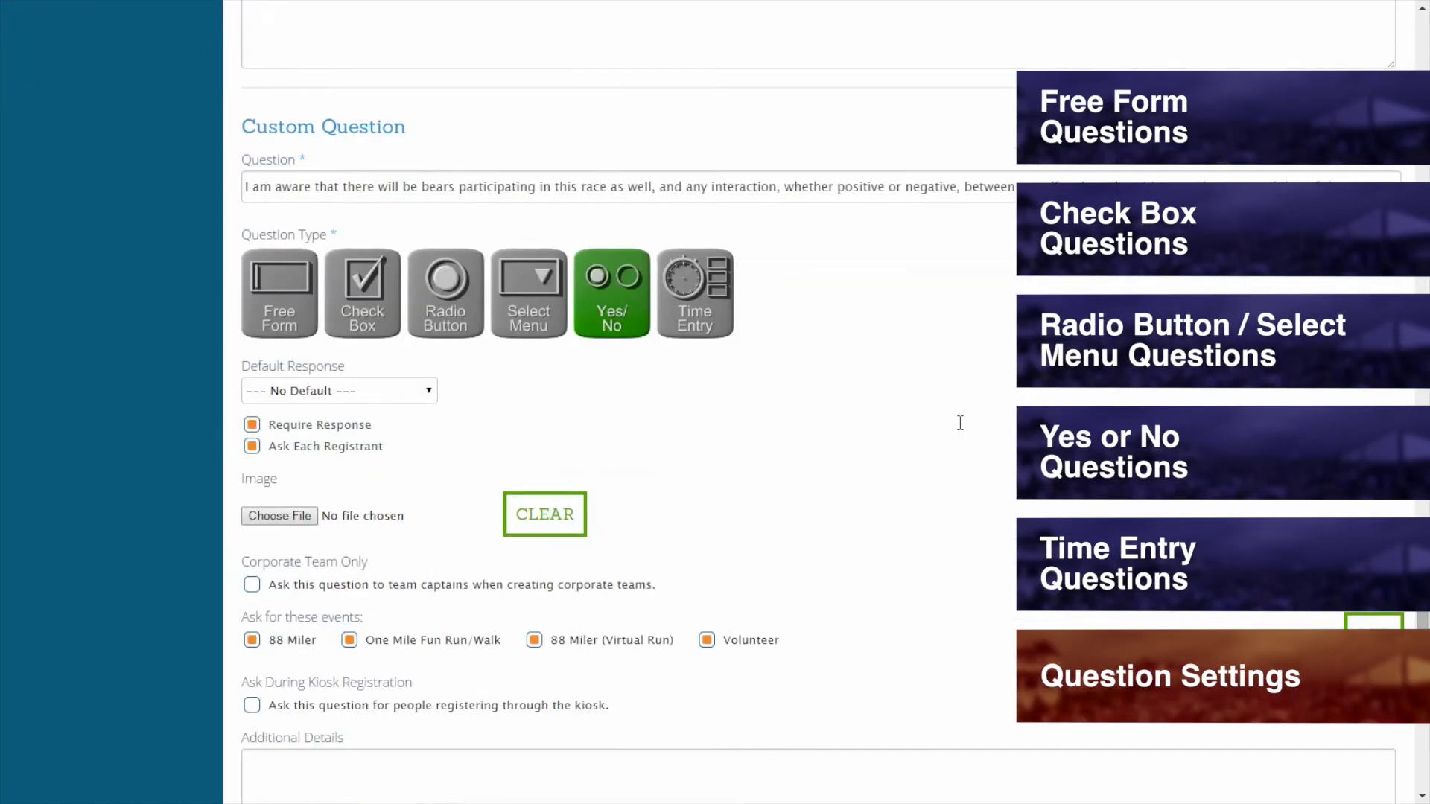
Add one blank custom question and save all questions.
{"action": "left_click", "coordinate": [847, 531]}
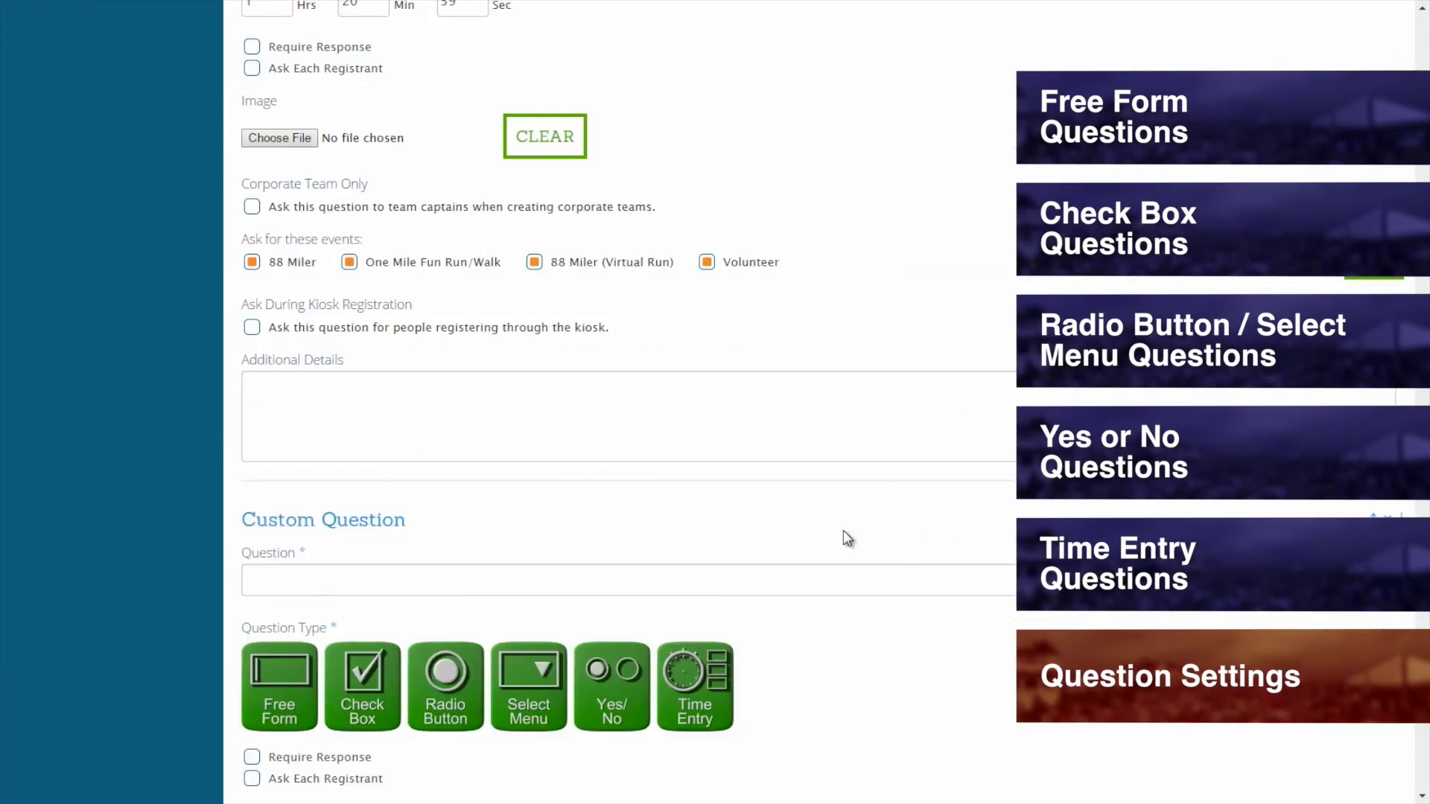
{"action": "scroll", "coordinate": [847, 538], "scroll_direction": "down", "scroll_amount": 6}
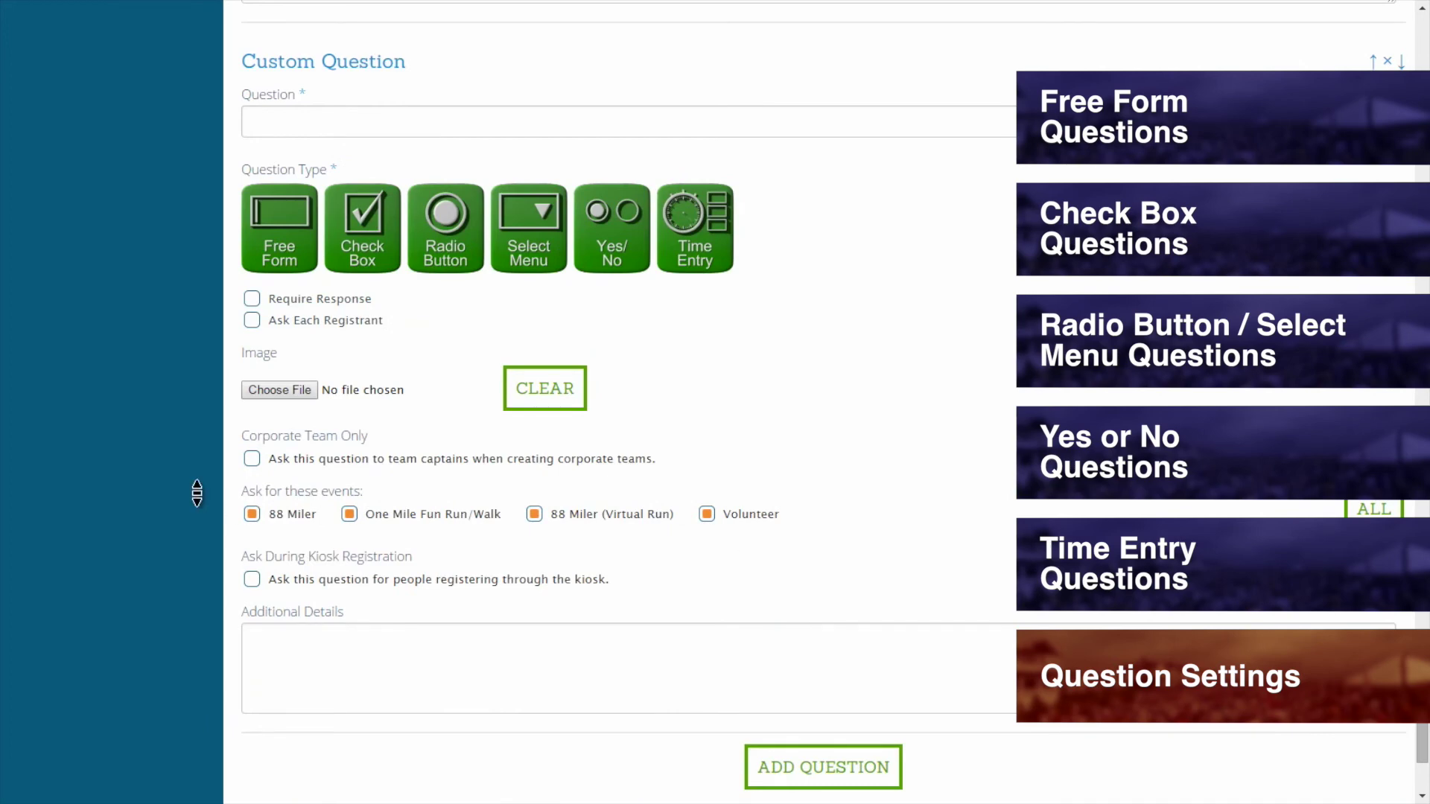
{"action": "scroll", "coordinate": [197, 493], "scroll_direction": "down", "scroll_amount": 3}
{"action": "left_click", "coordinate": [439, 614]}
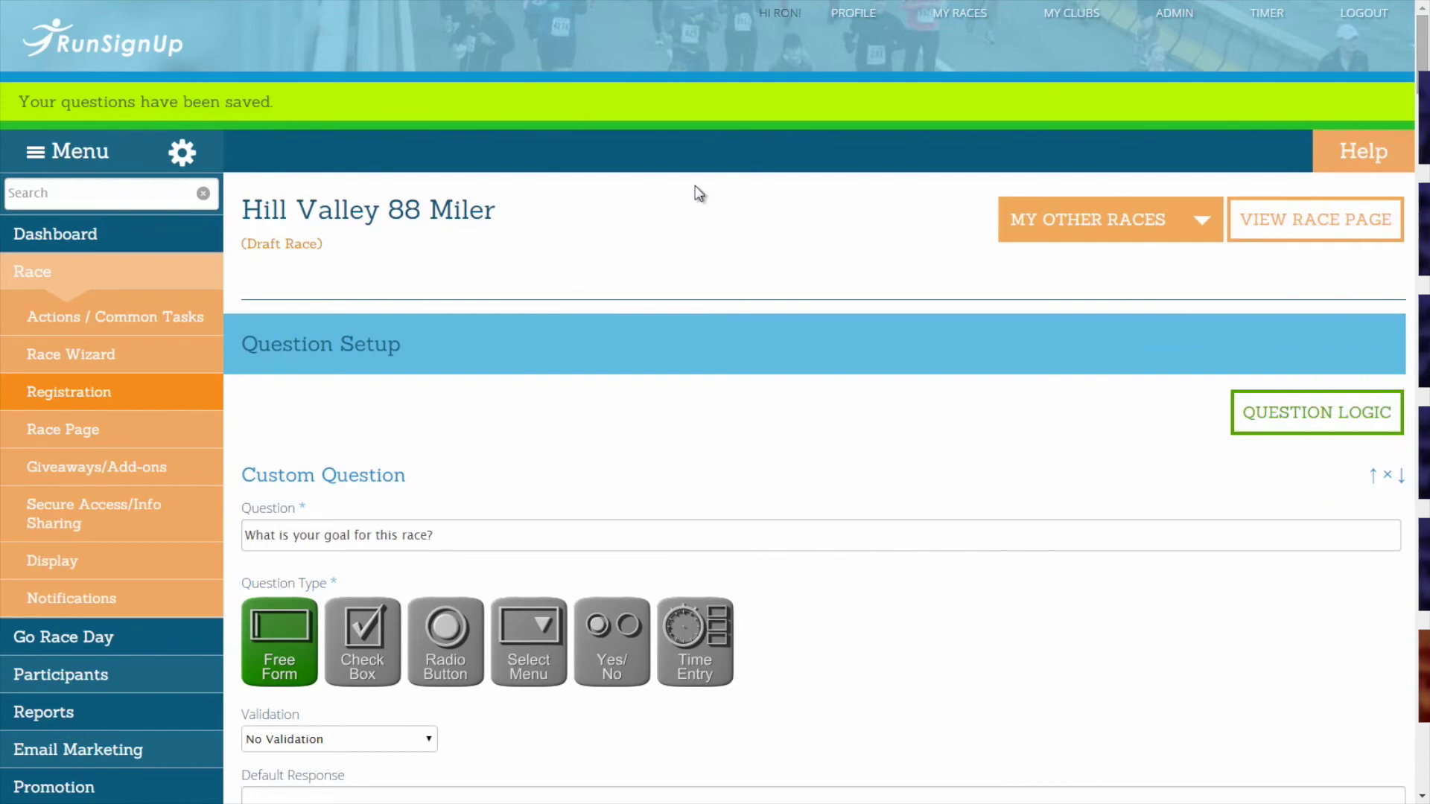
Open the Question Logic page from Question Setup and scroll down through it.
{"action": "left_click", "coordinate": [1267, 428]}
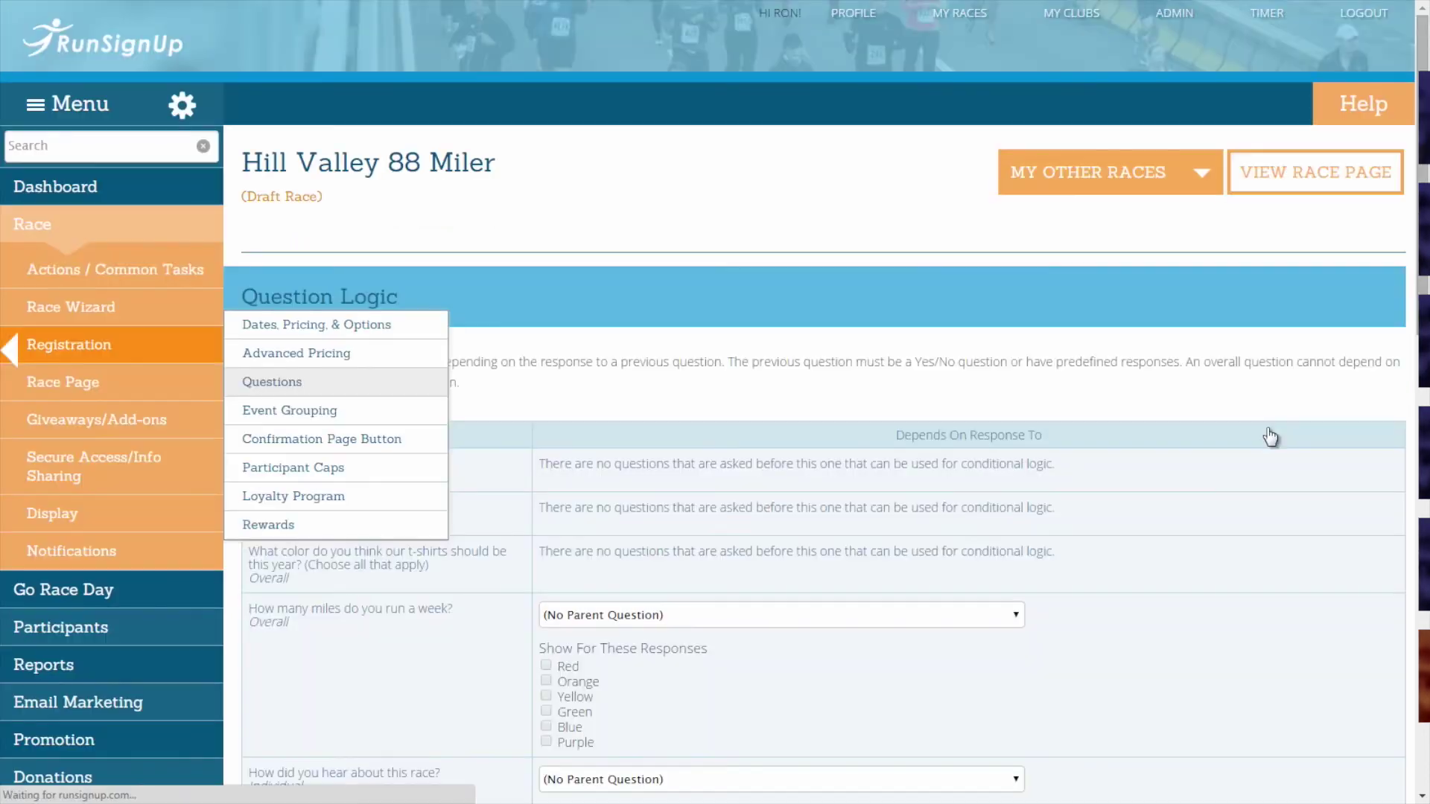
{"action": "scroll", "coordinate": [1267, 428], "scroll_direction": "down", "scroll_amount": 3}
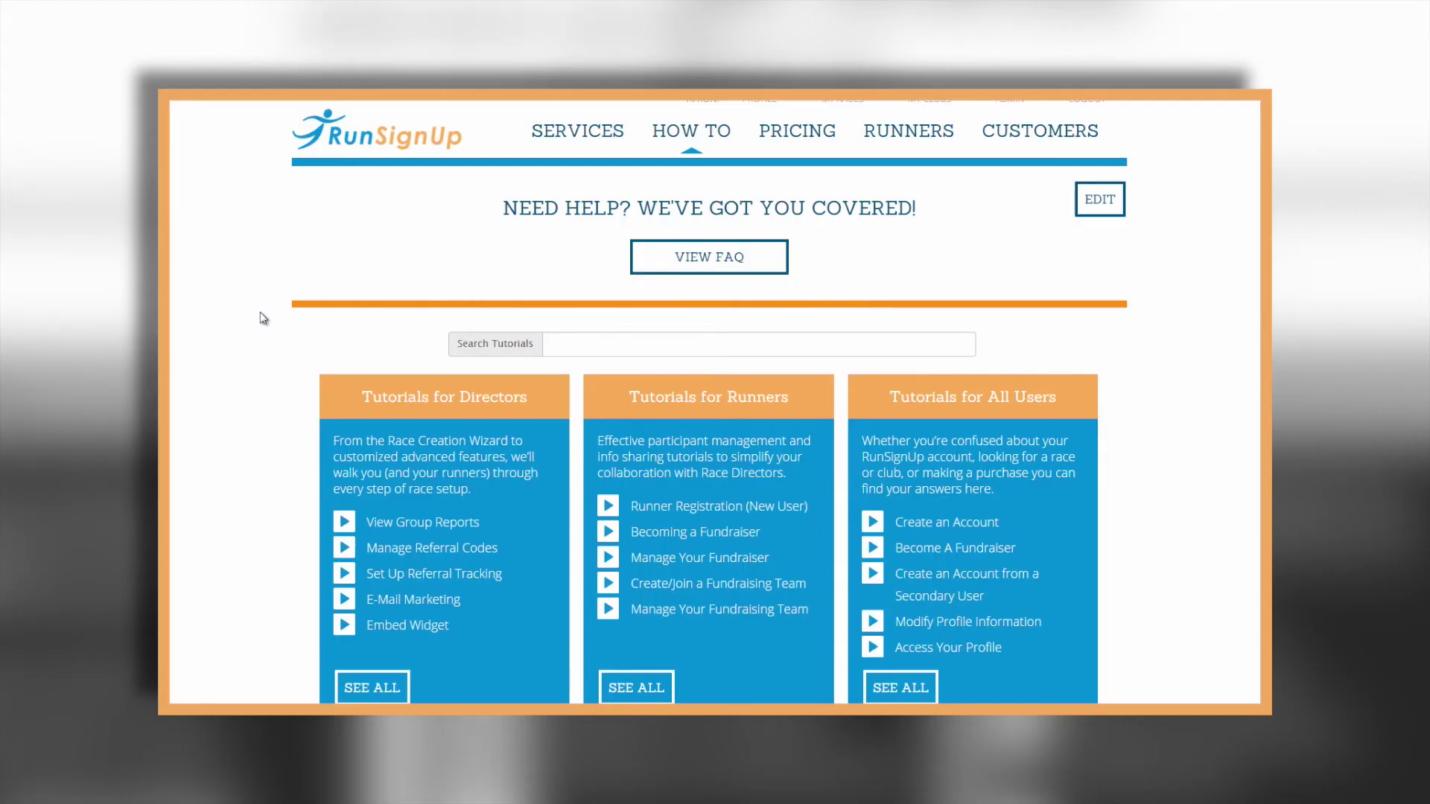
{"action": "middle_click", "coordinate": [260, 313]}
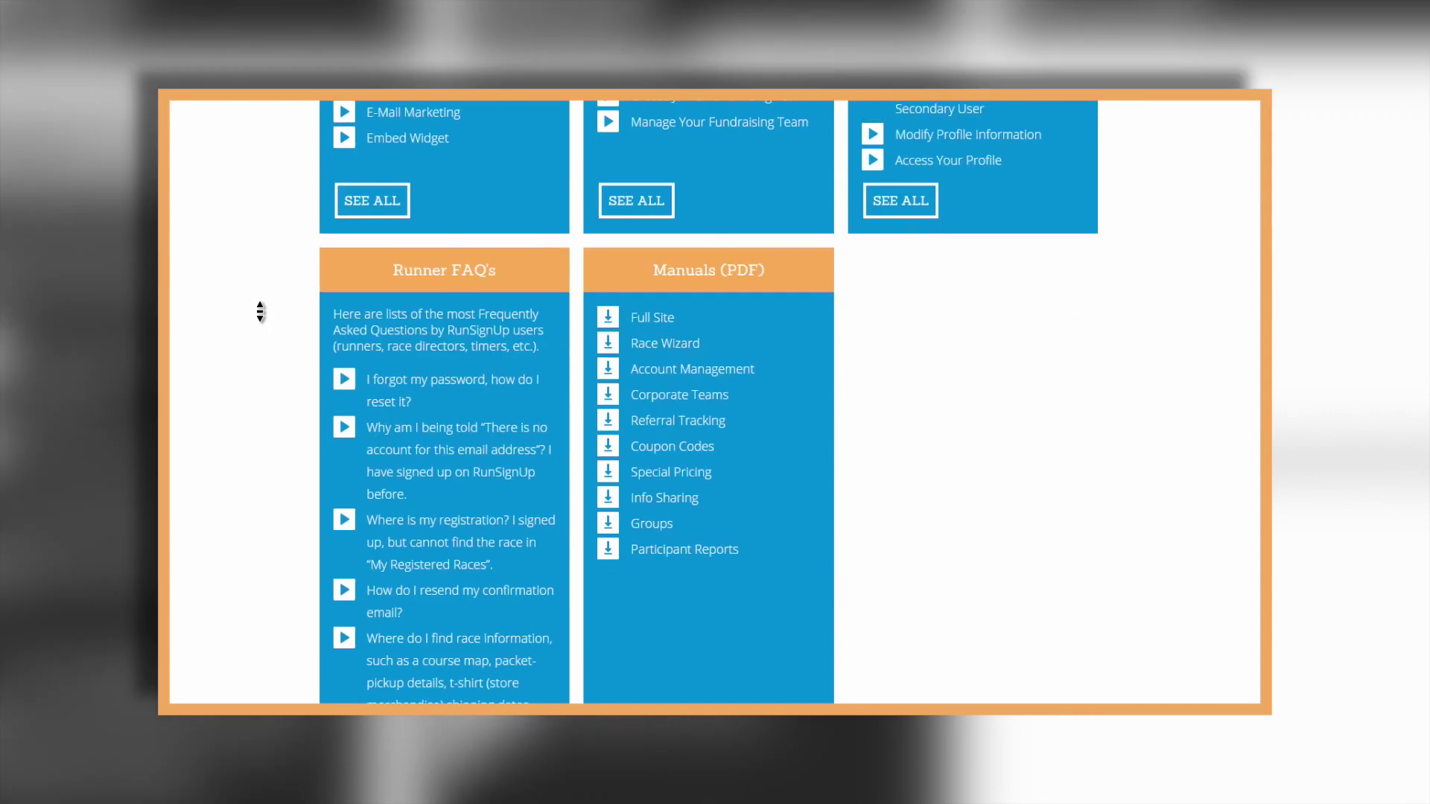
{"action": "scroll", "coordinate": [260, 312], "scroll_direction": "up", "scroll_amount": 7}
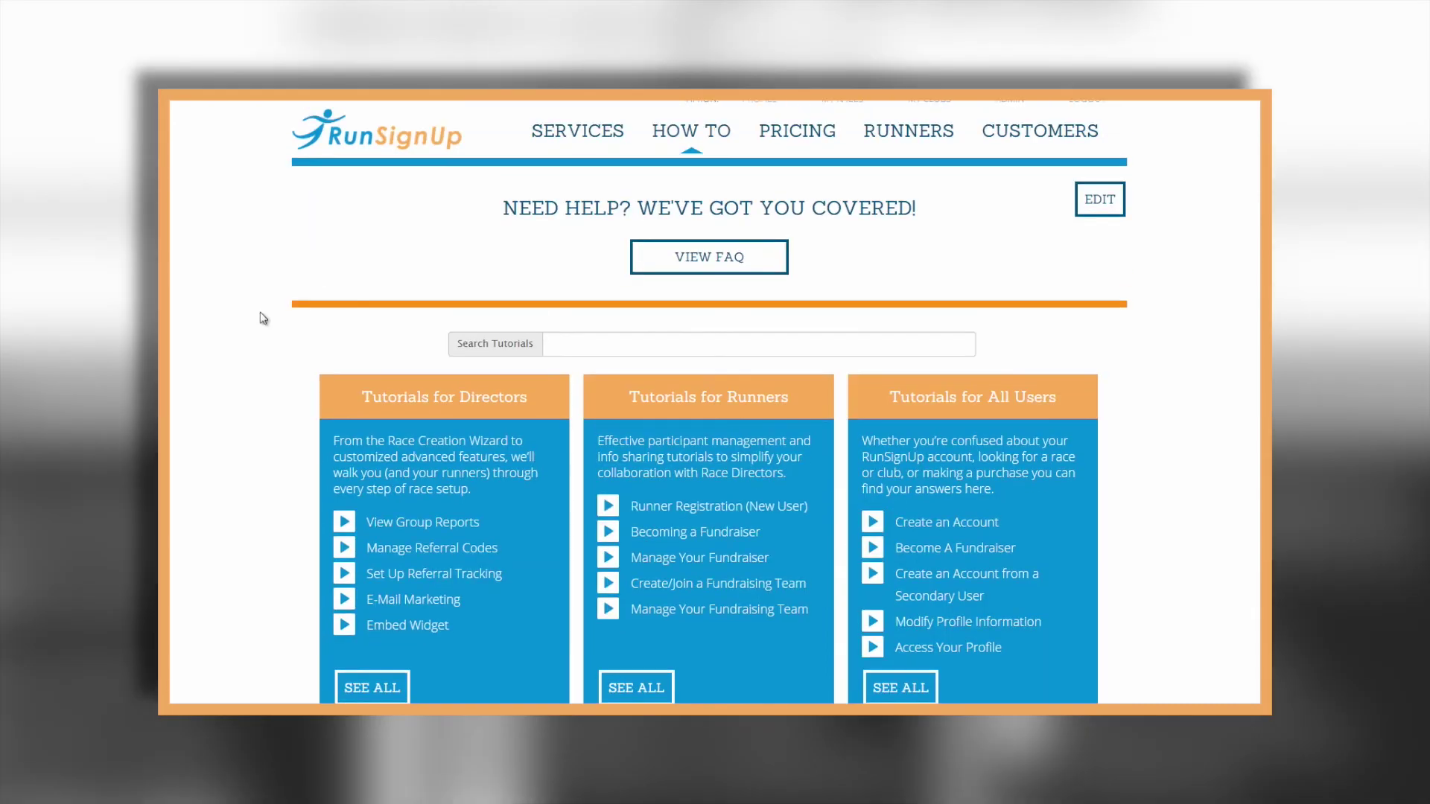